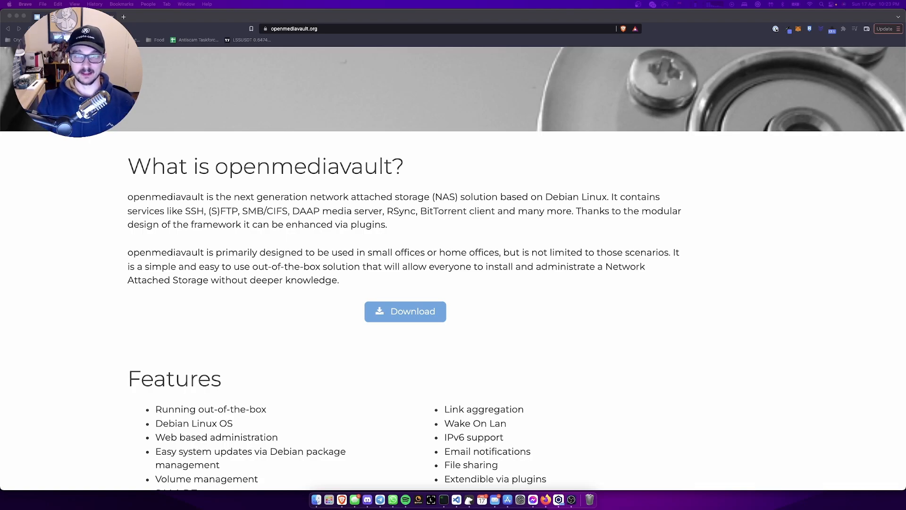
- Scroll the openmediavault homepage in Brave while the terminal window sits on top
scroll(812, 266, "up", 3)
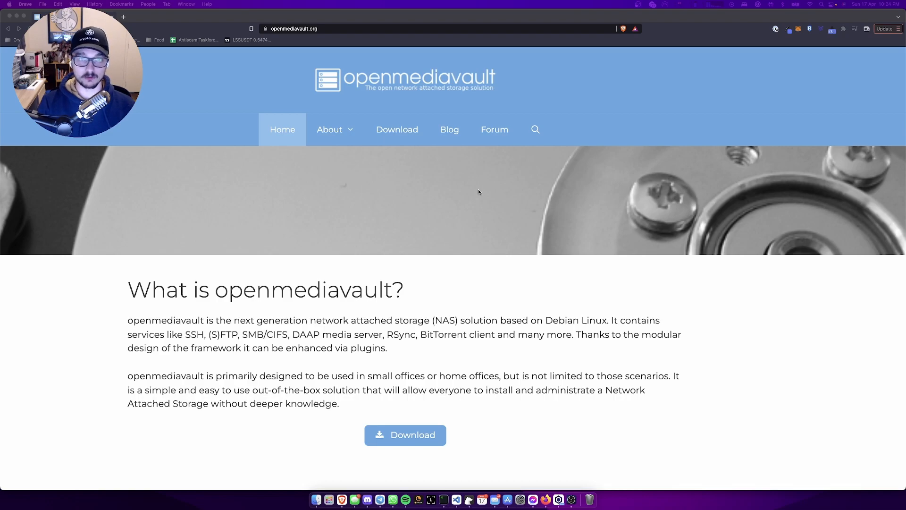
scroll(444, 252, "down", 2)
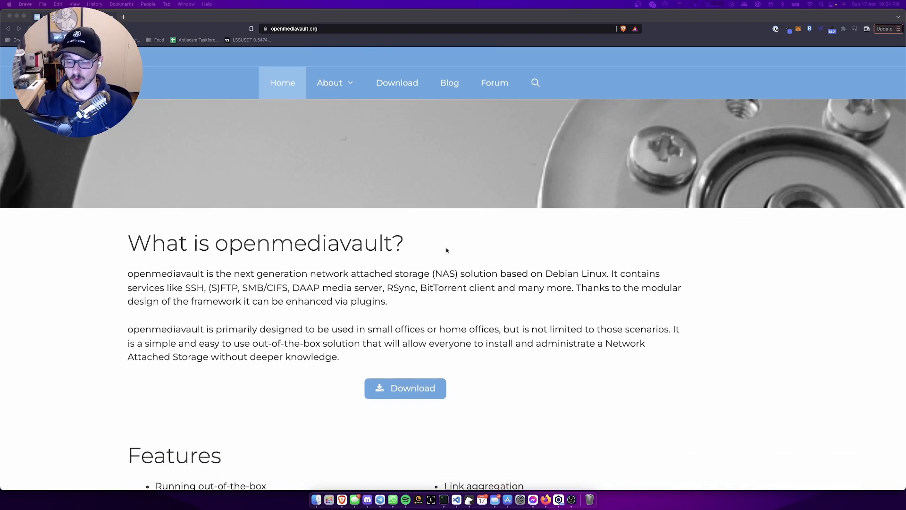
scroll(446, 250, "up", 2)
scroll(447, 250, "down", 3)
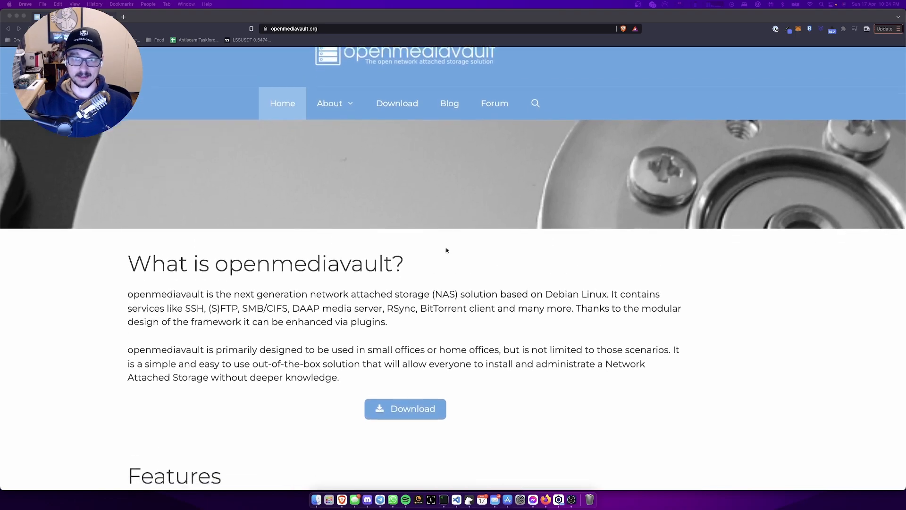
scroll(447, 250, "up", 3)
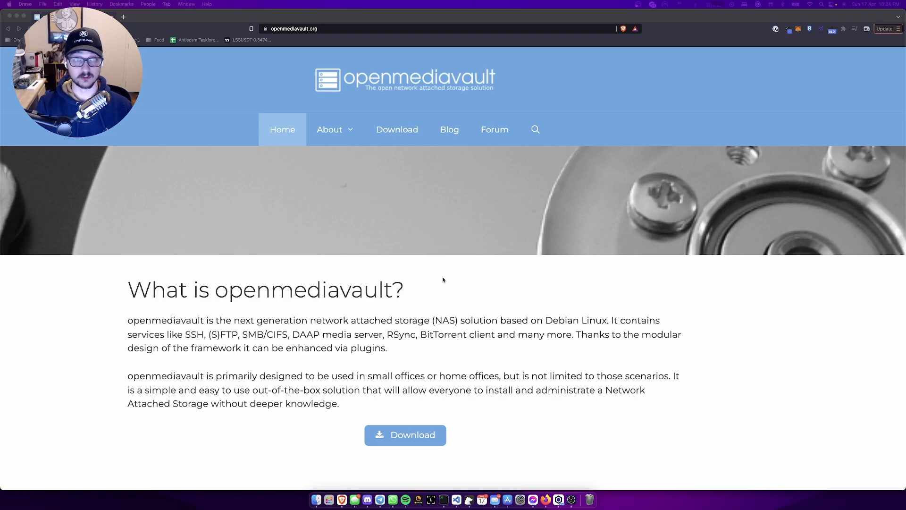
scroll(443, 280, "down", 1)
scroll(442, 282, "up", 1)
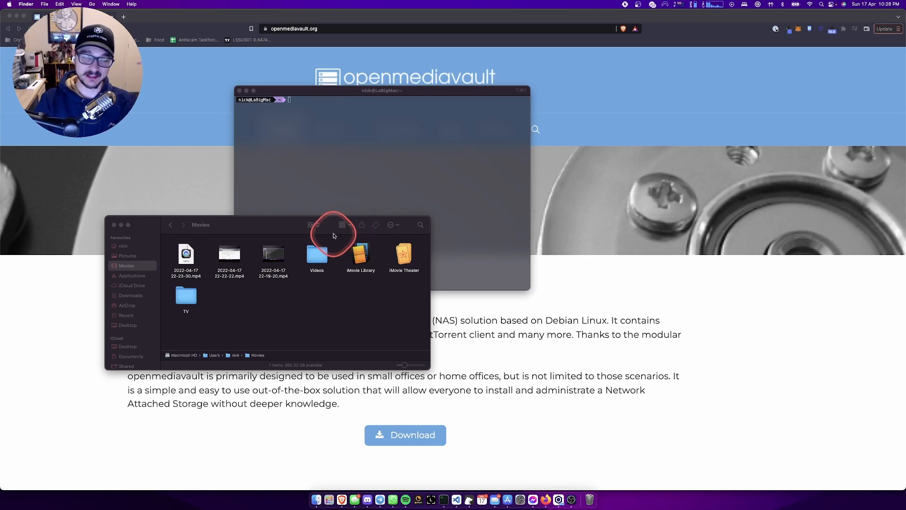
- Minimise the Movies window, enlarge the iTerm2 font and move the terminal left
left_click(122, 225)
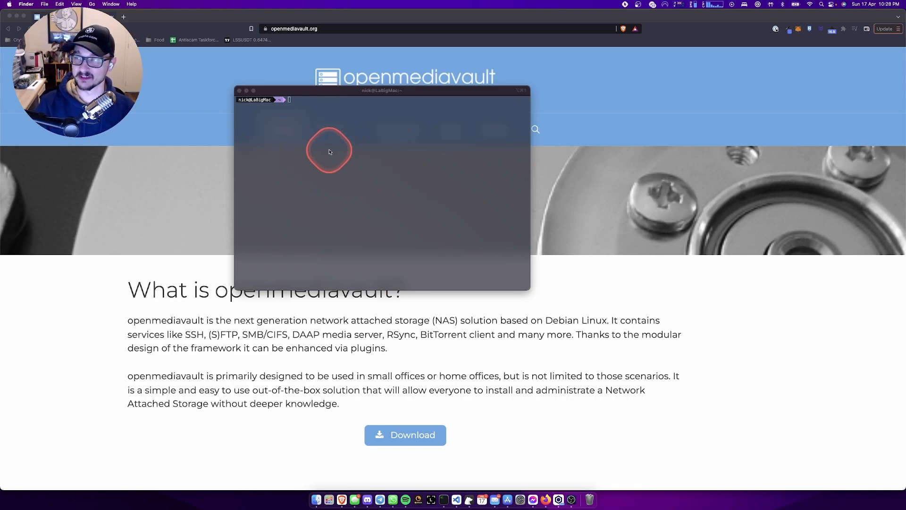
left_click(315, 122)
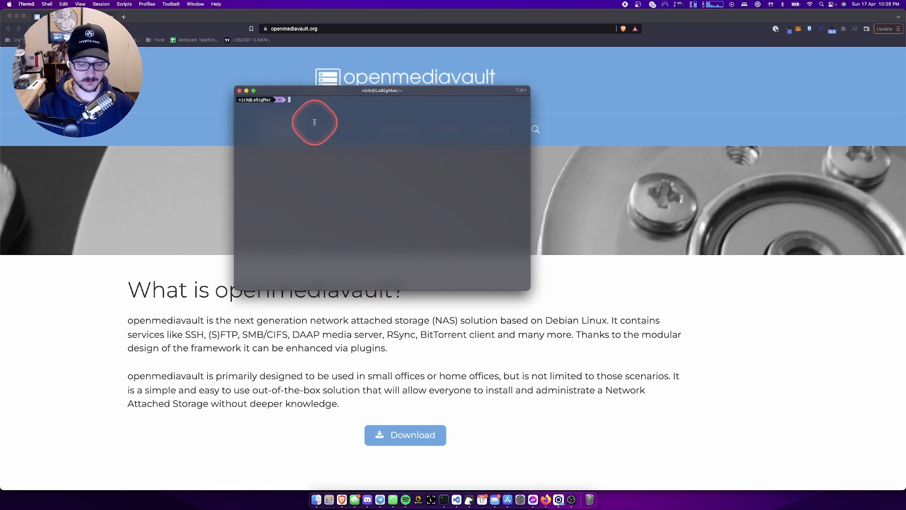
key("super+equal")
key("super+equal")
key("super+equal")
key("super+equal")
key("super+equal")
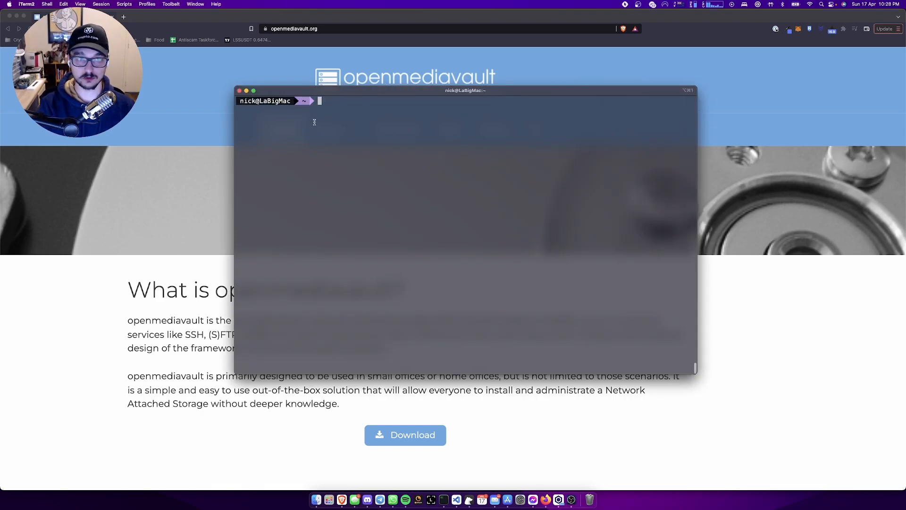
left_click_drag(381, 91, 309, 91)
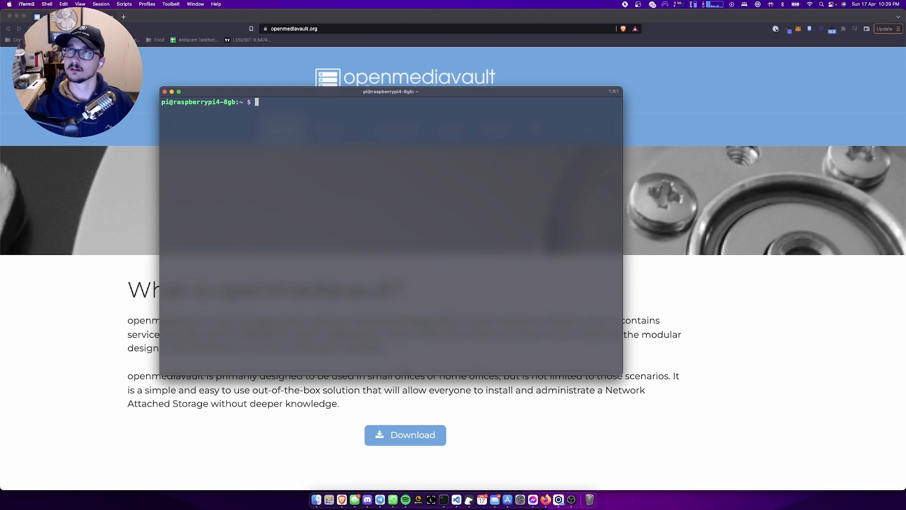
- Run sudo fdisk -l on the Pi and highlight the 931.48 GiB /dev/sda entry
type("fudo ")
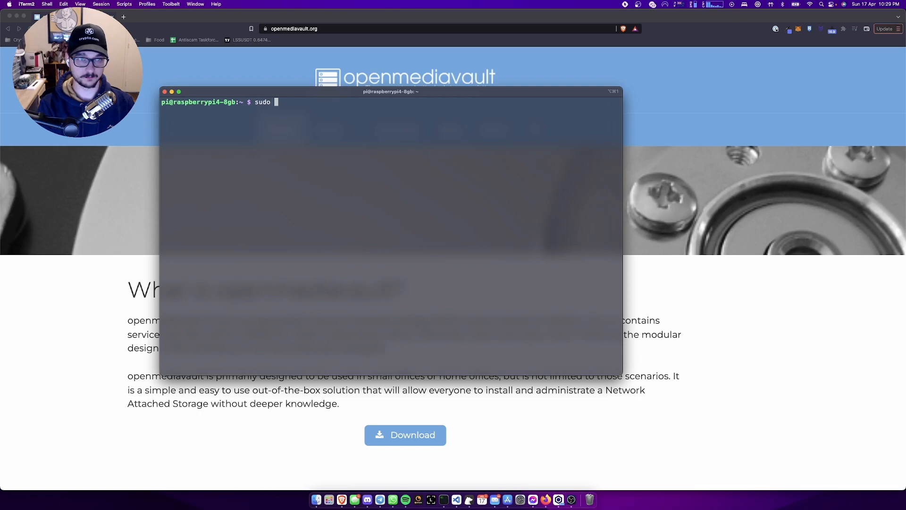
type("fdisk -l")
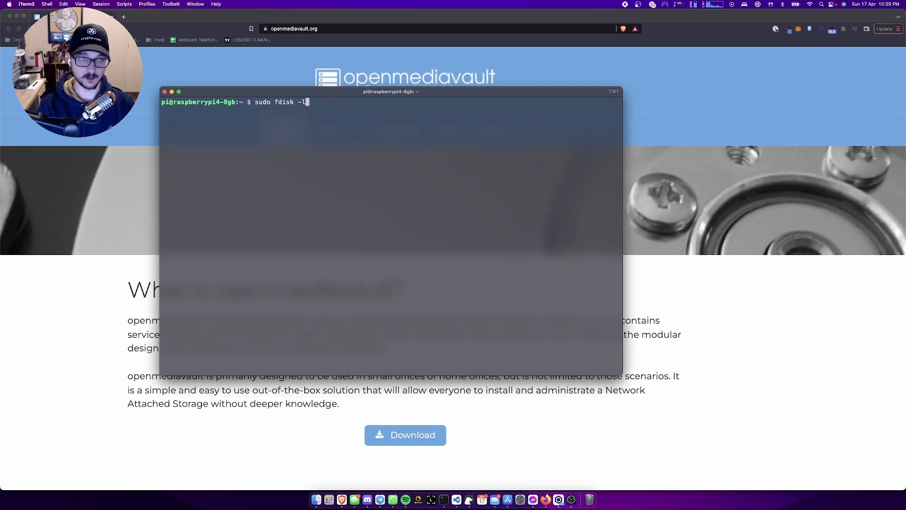
key("Return")
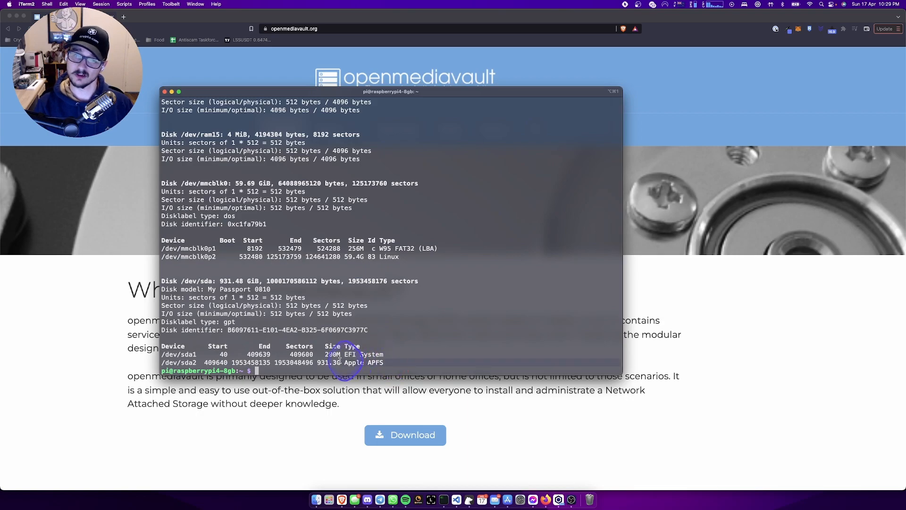
left_click_drag(158, 331, 156, 282)
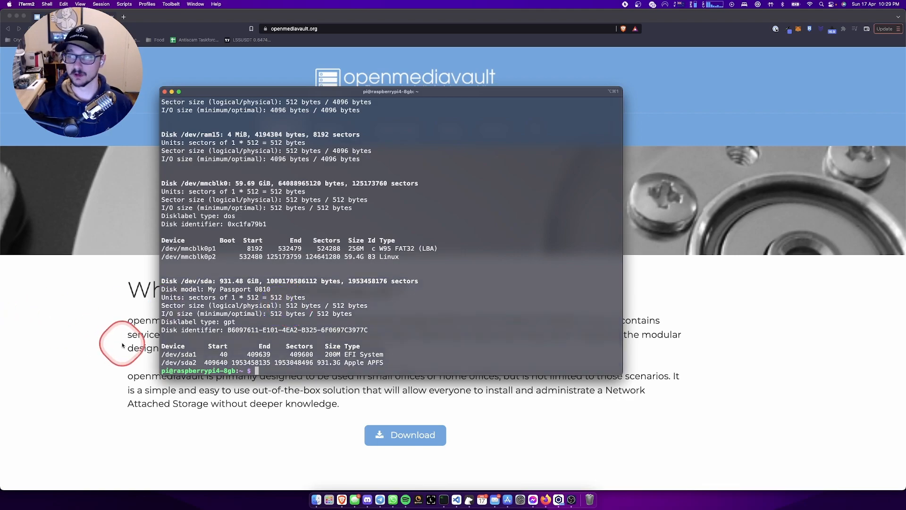
- Return to Brave and view openmediavault.org's Download page with the Stable and Testing ISOs
left_click(137, 362)
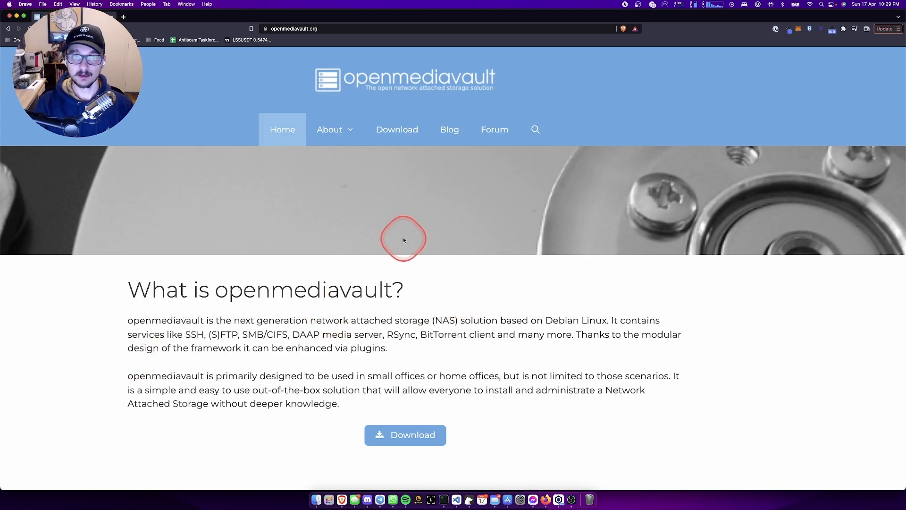
scroll(348, 270, "down", 2)
scroll(348, 270, "up", 1)
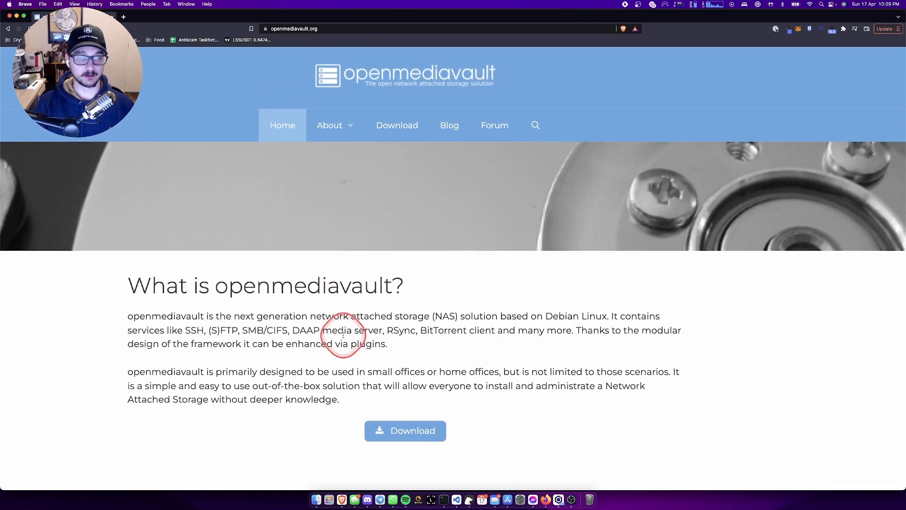
scroll(345, 329, "down", 3)
scroll(343, 338, "down", 10)
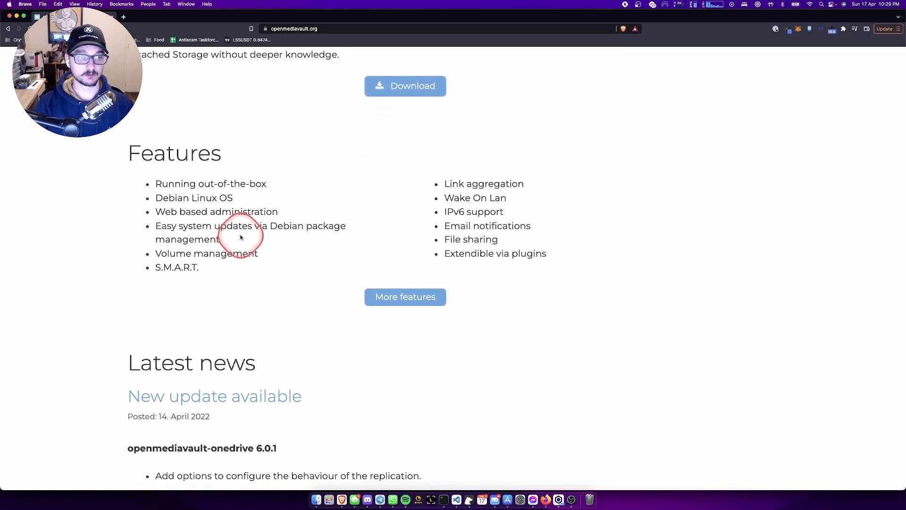
scroll(316, 235, "up", 13)
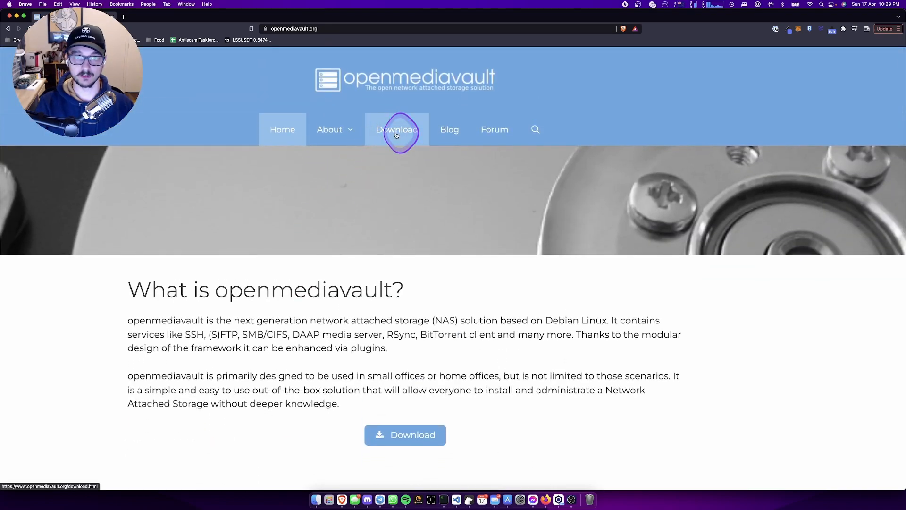
left_click(397, 135)
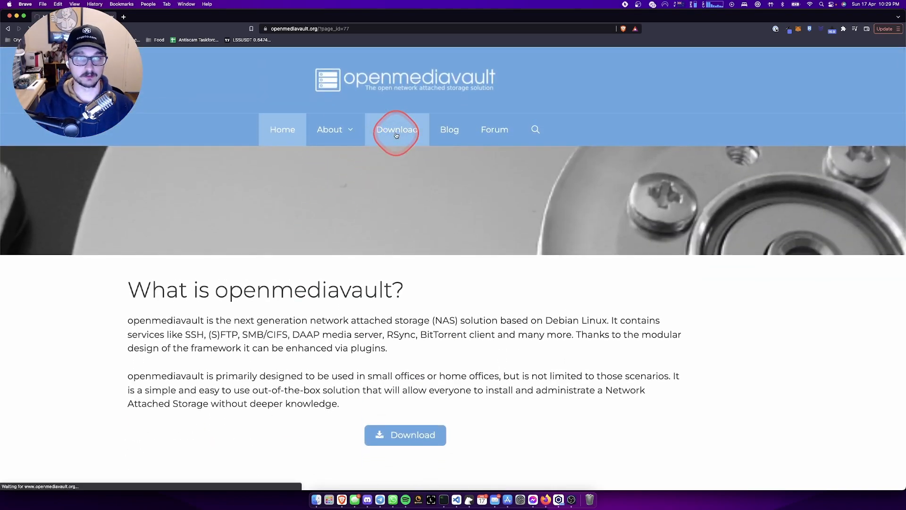
scroll(359, 212, "down", 2)
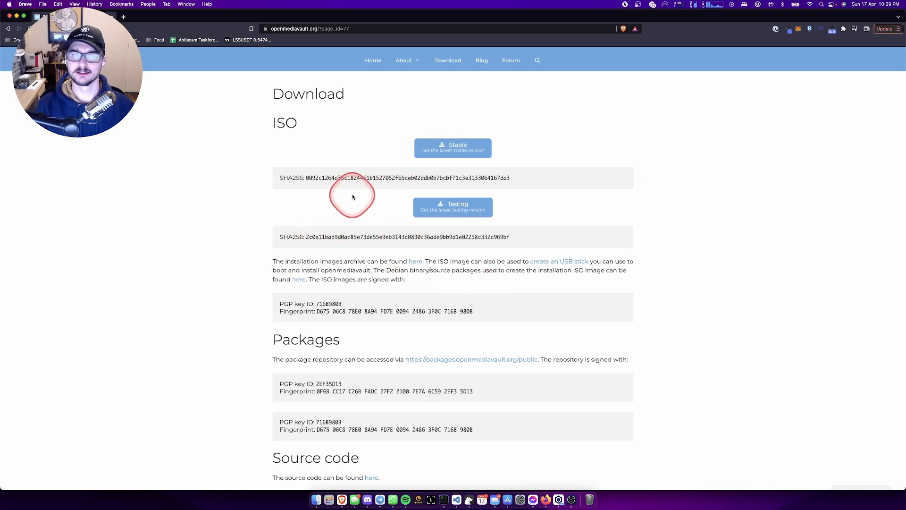
scroll(325, 225, "up", 4)
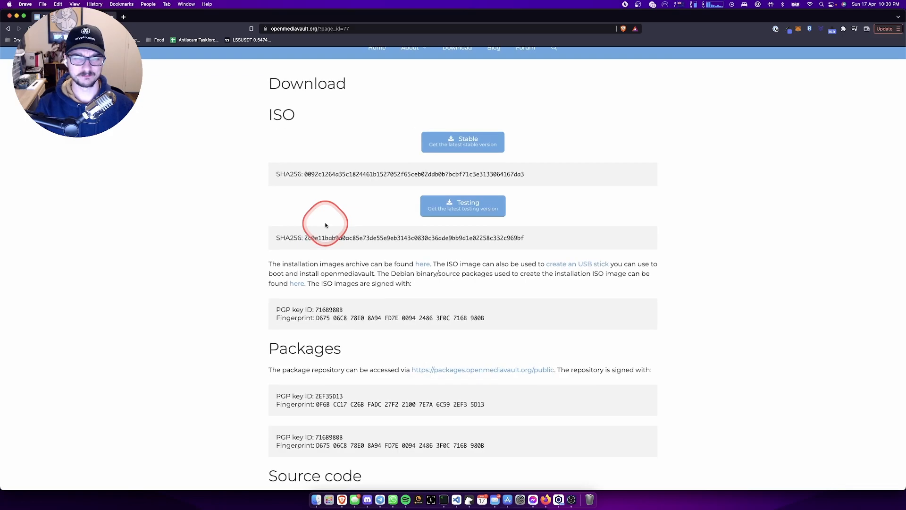
scroll(335, 226, "right", 1)
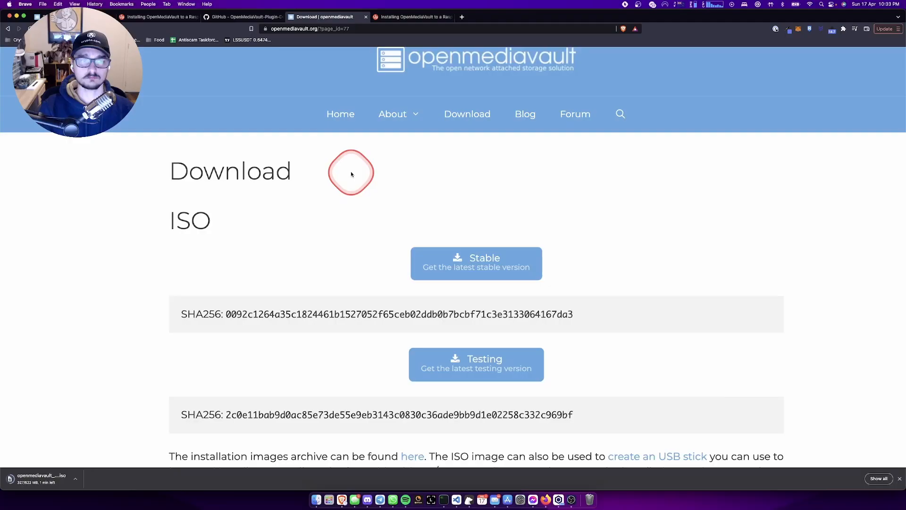
- Switch to the PiMyLifeUp OpenMediaVault guide and scroll down to step 2
scroll(350, 173, "up", 1)
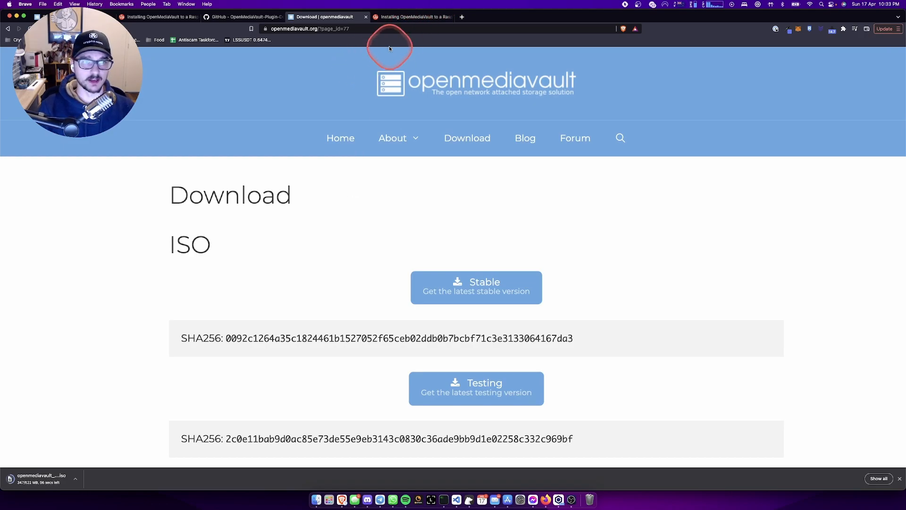
left_click(393, 21)
scroll(271, 218, "up", 10)
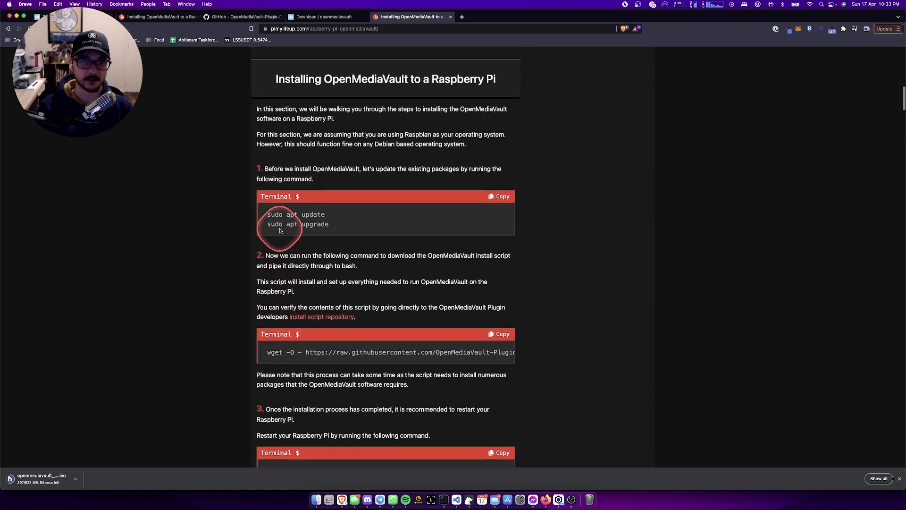
scroll(280, 229, "down", 3)
scroll(280, 231, "up", 10)
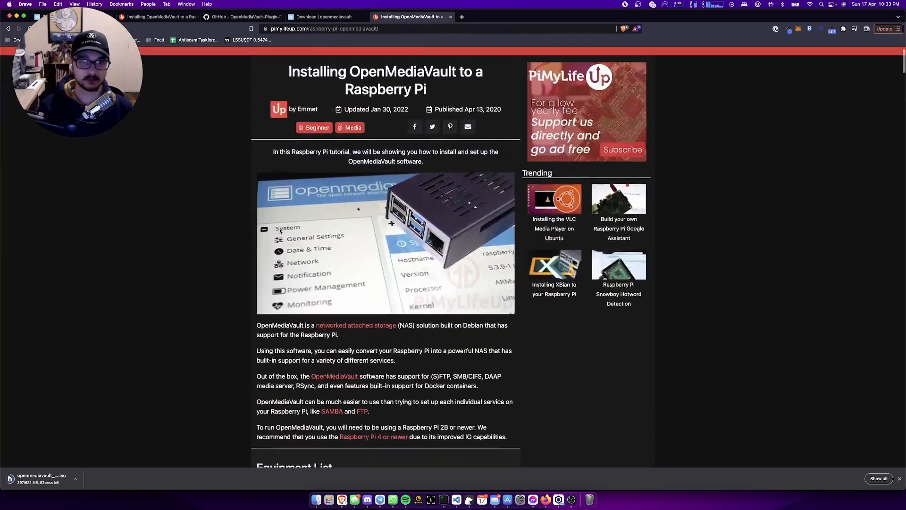
scroll(280, 230, "up", 1)
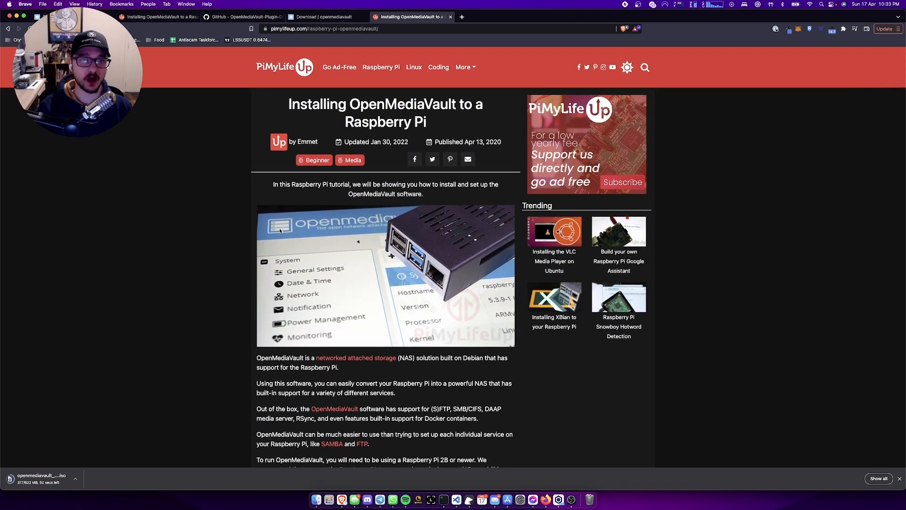
scroll(280, 231, "down", 5)
scroll(279, 229, "up", 3, "ctrl")
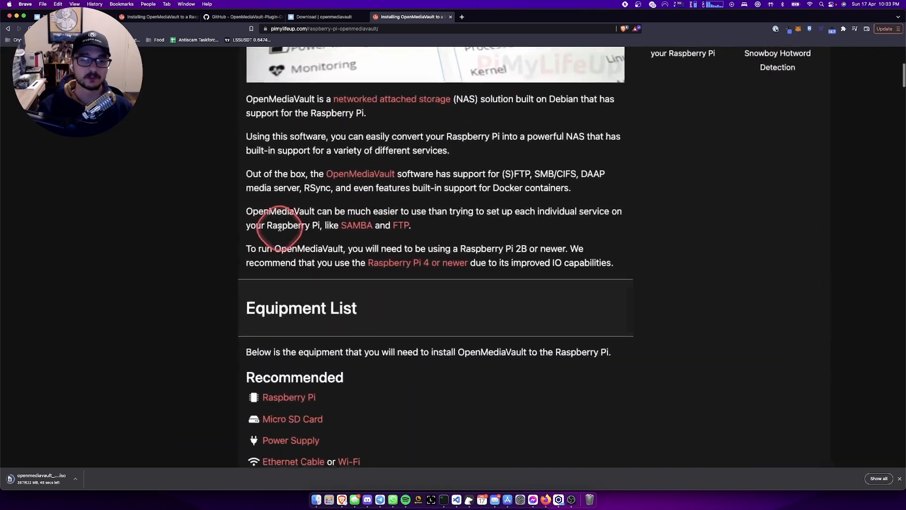
scroll(279, 228, "down", 2)
scroll(279, 228, "down", 5)
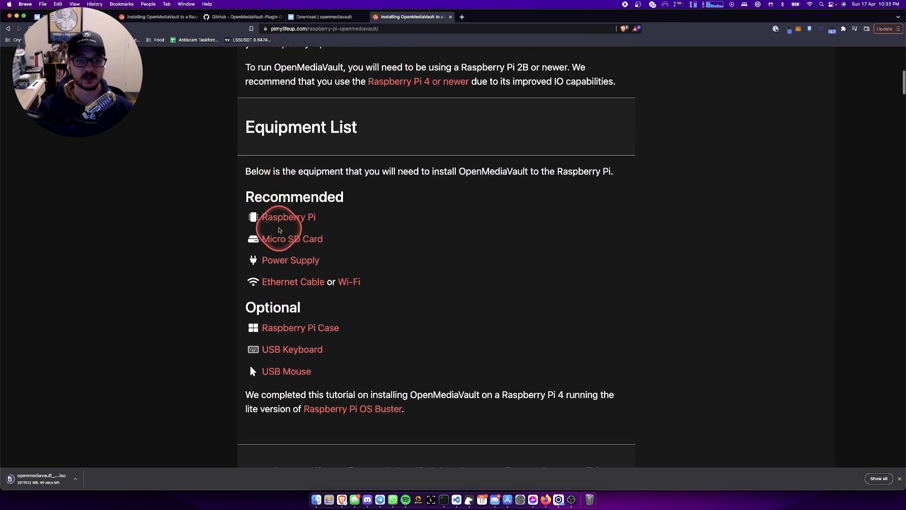
scroll(280, 231, "down", 6)
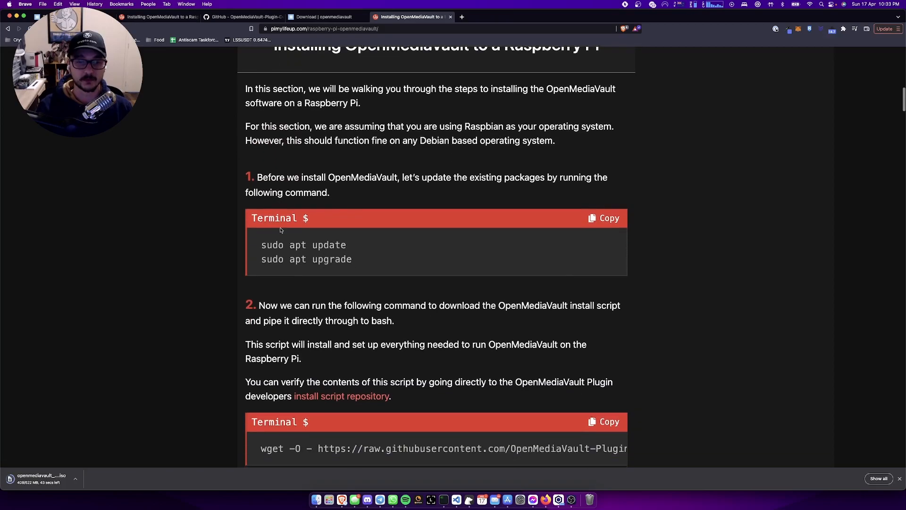
scroll(330, 255, "down", 1)
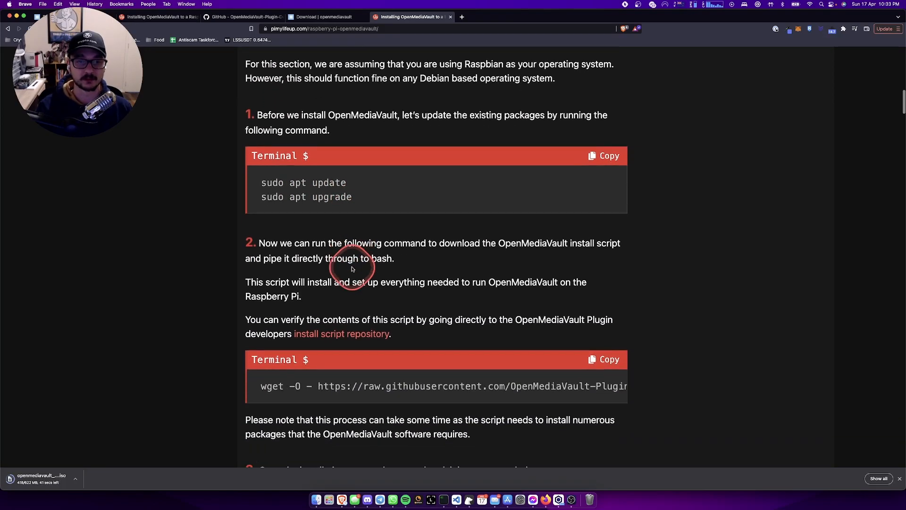
scroll(352, 269, "down", 3)
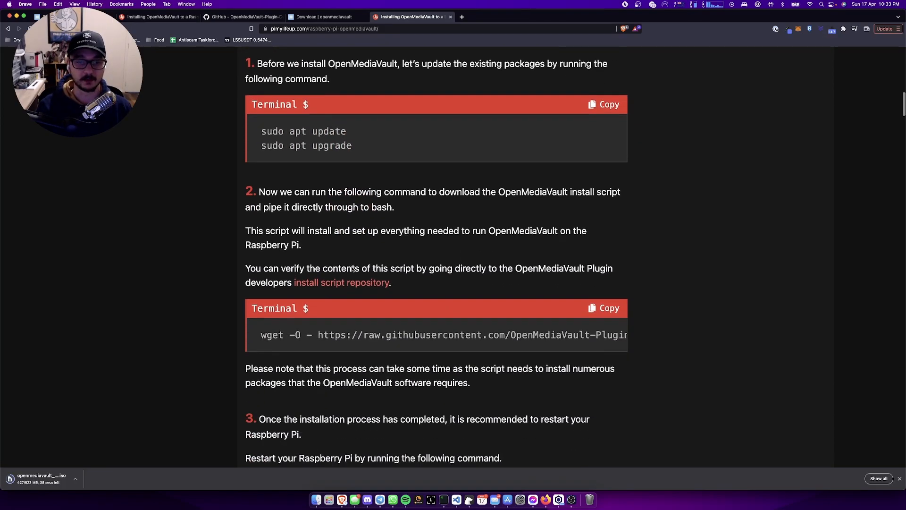
- Read the end of the wget install line, then view the installScript GitHub page
scroll(468, 262, "right", 1)
scroll(468, 263, "right", 3)
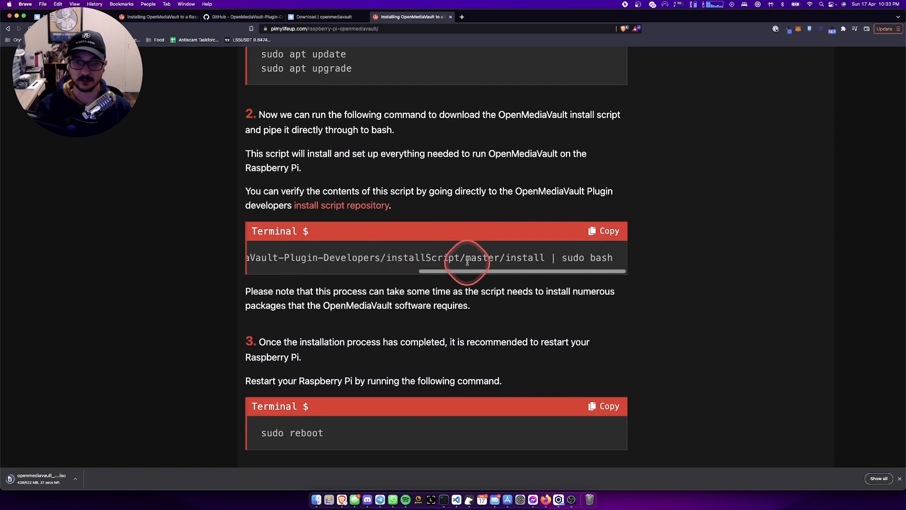
left_click(252, 17)
left_click_drag(253, 20, 314, 22)
- Read the installScript README's installation section, then go back to the PiMyLifeUp guide's install command
scroll(308, 275, "down", 7)
scroll(308, 275, "up", 15)
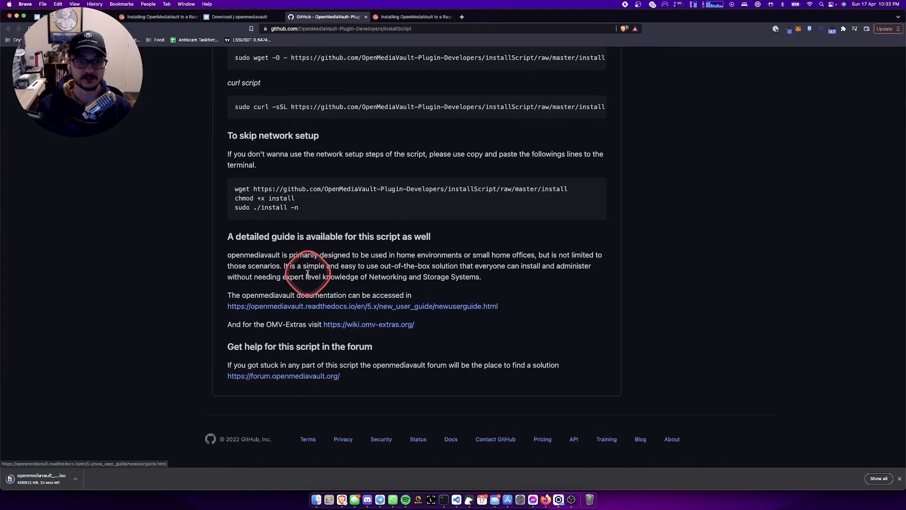
scroll(253, 373, "down", 2)
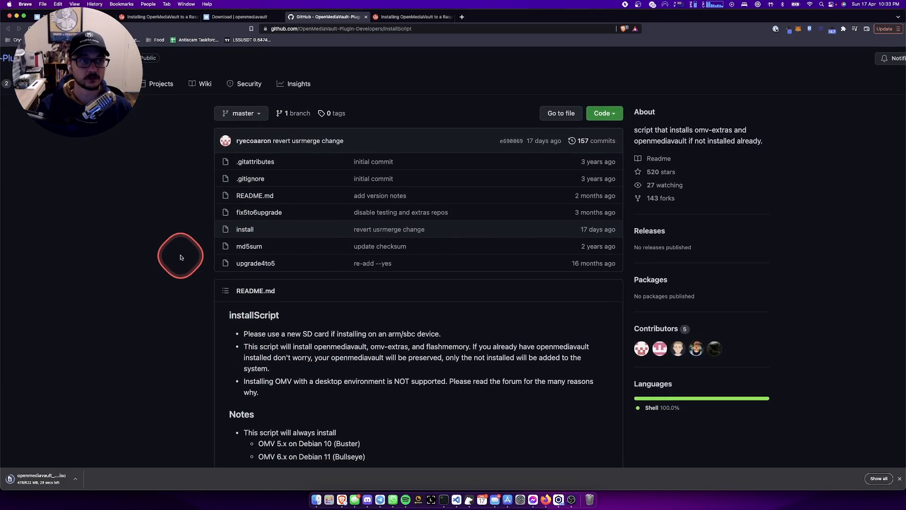
scroll(182, 258, "down", 4)
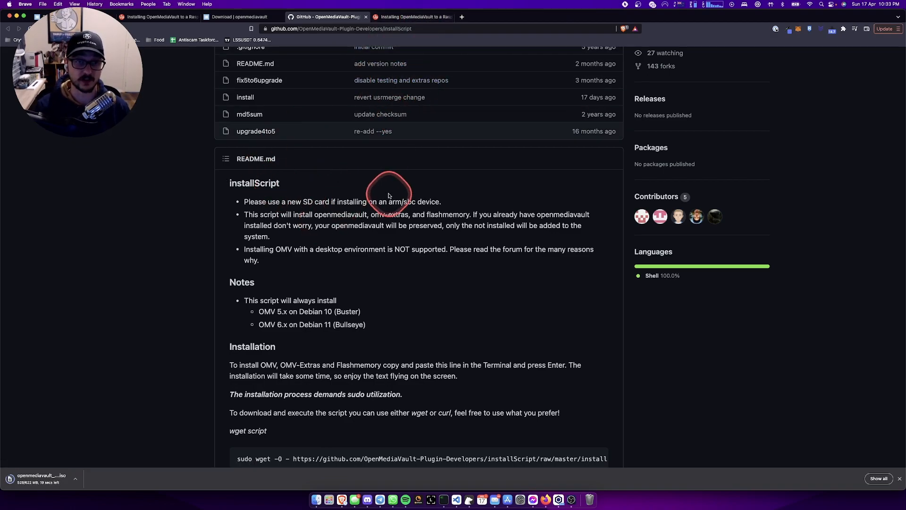
scroll(389, 196, "down", 2)
scroll(382, 196, "up", 3)
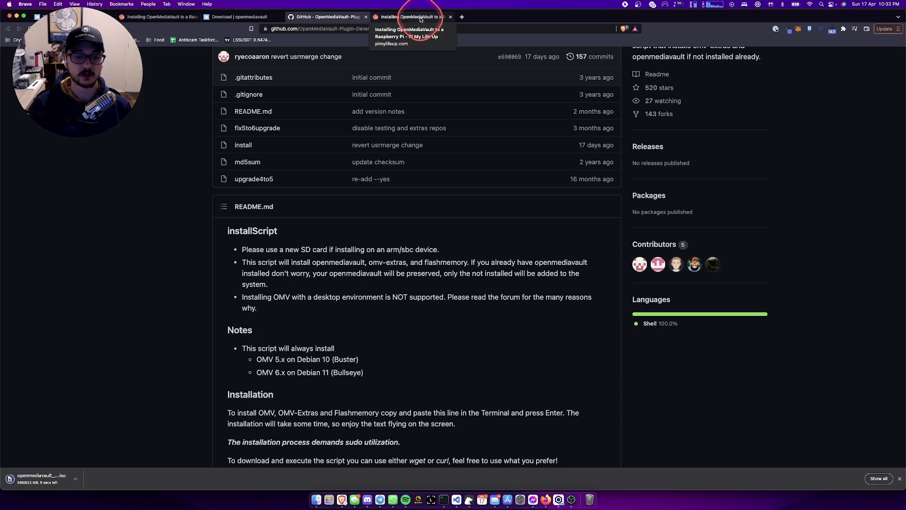
scroll(380, 319, "down", 6)
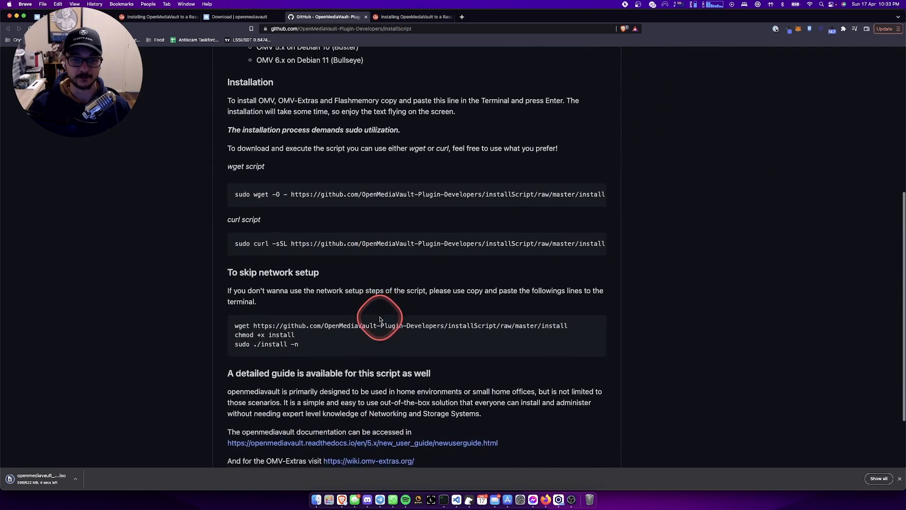
left_click(402, 17)
scroll(354, 203, "down", 2)
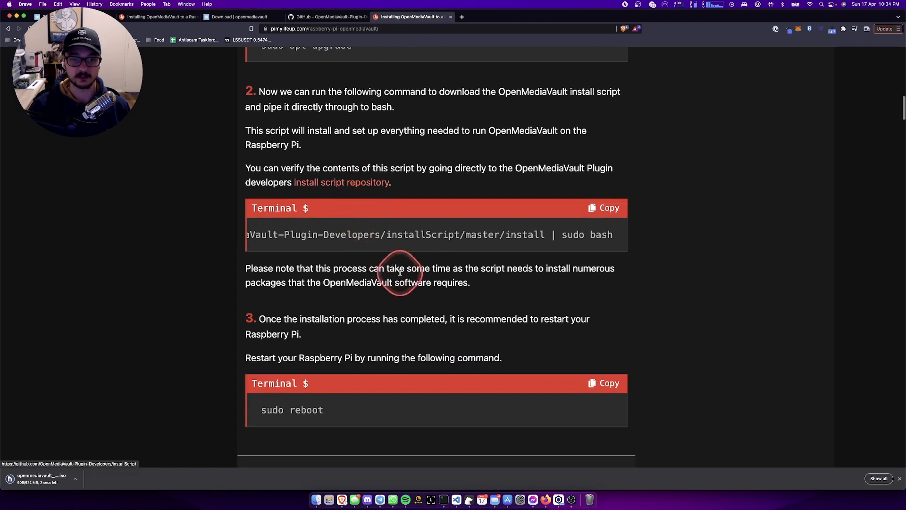
- Run sudo apt update && sudo apt upgrade on the Pi in iTerm2
left_click(444, 499)
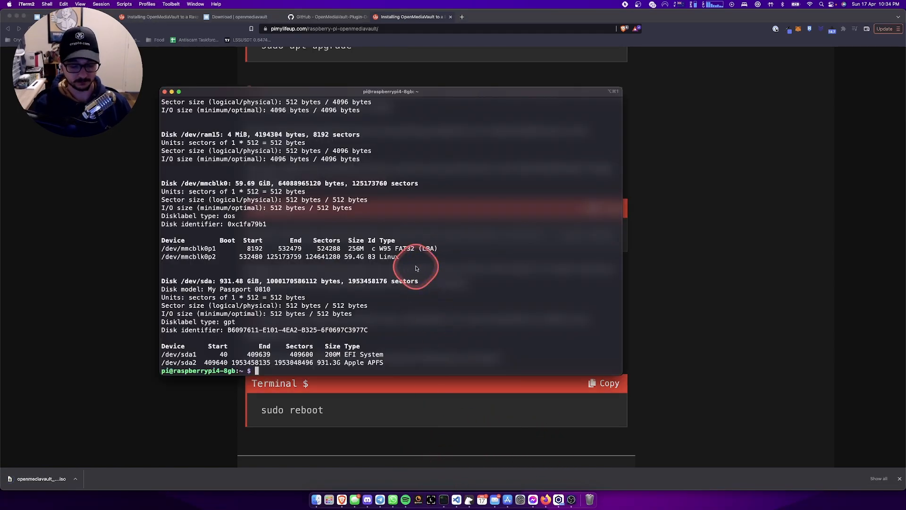
type("sudo")
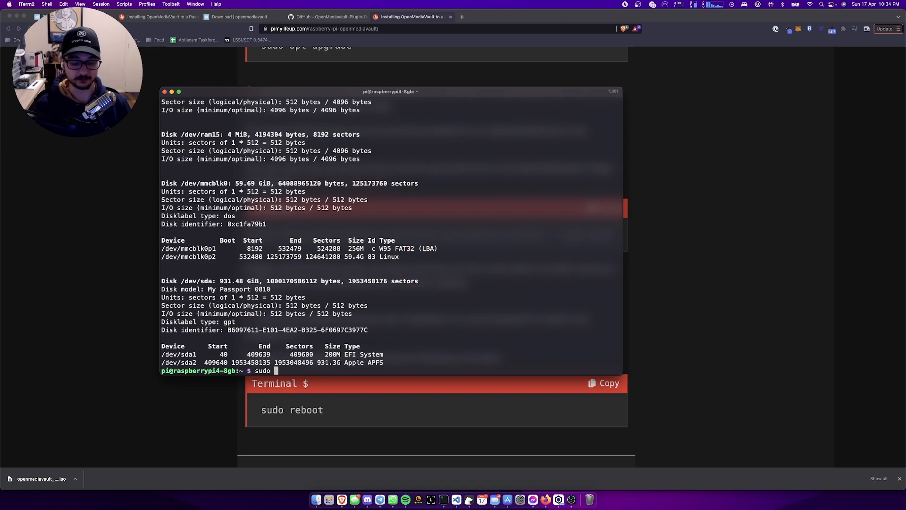
key("BackSpace")
key("BackSpace")
key("BackSpace")
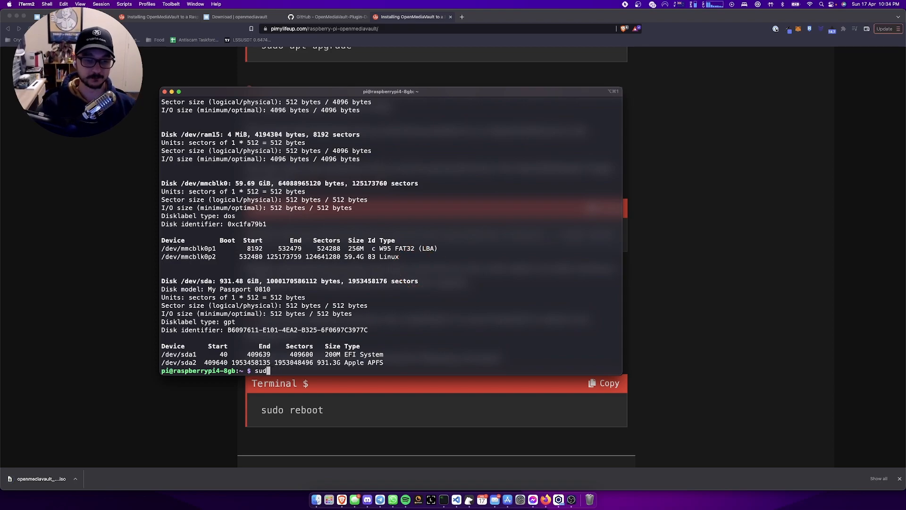
type("o apt upda")
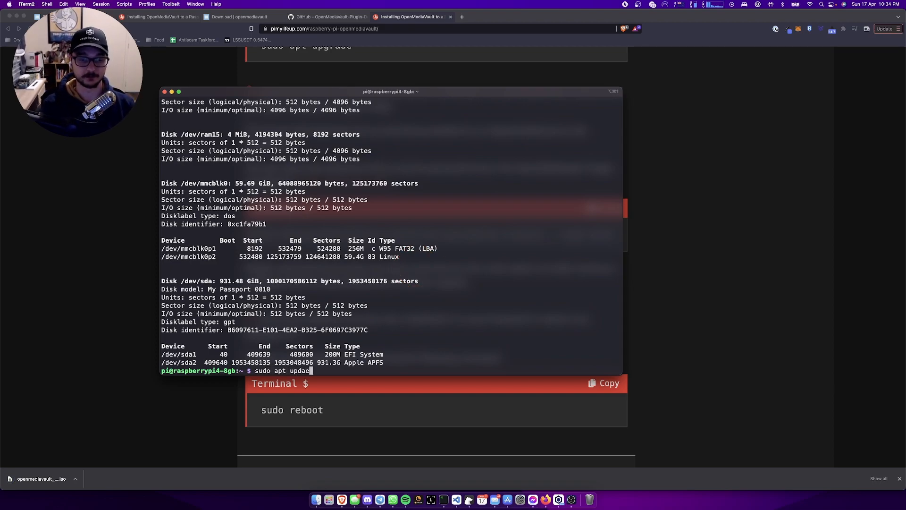
type("te && ")
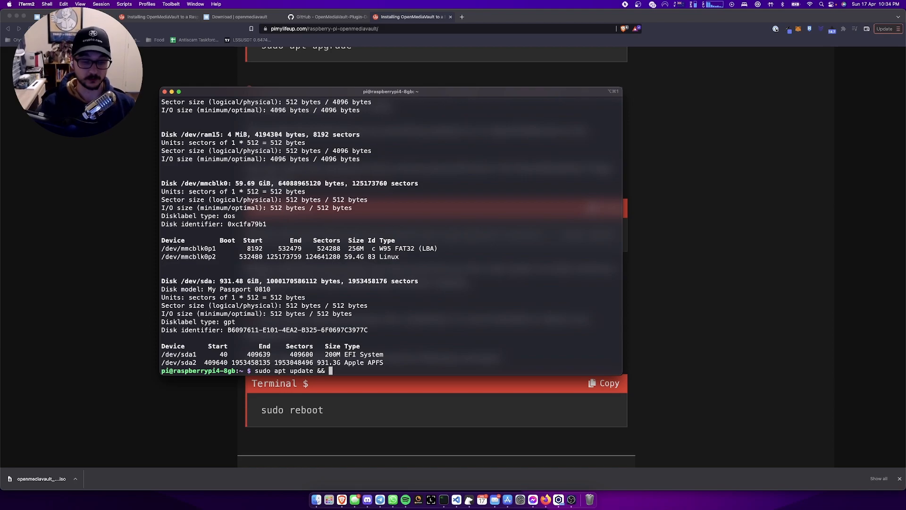
type("sudo apt upg")
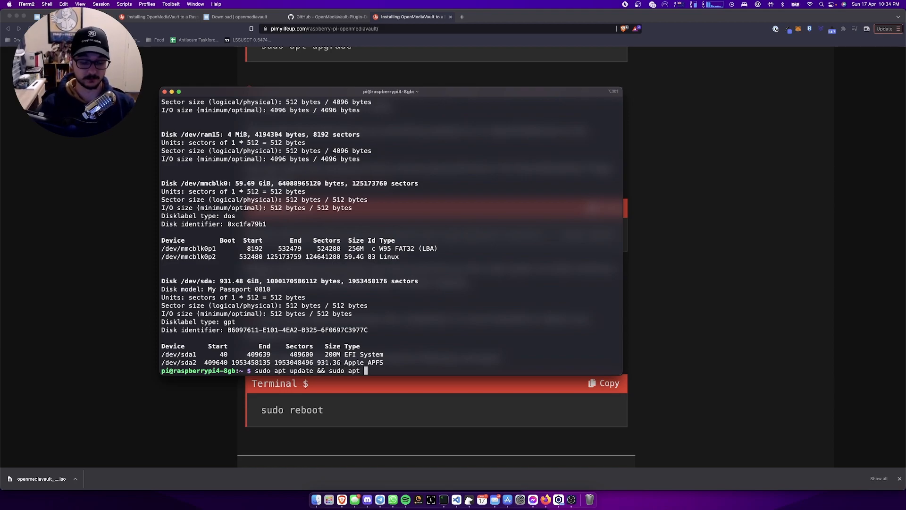
key("Return")
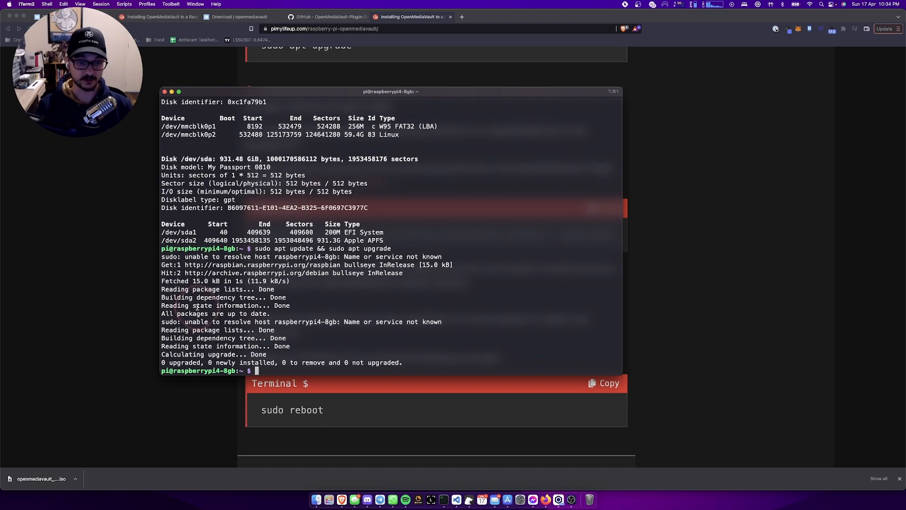
- Select and copy the OpenMediaVault wget install command from the guide
left_click(107, 388)
triple_click(320, 237)
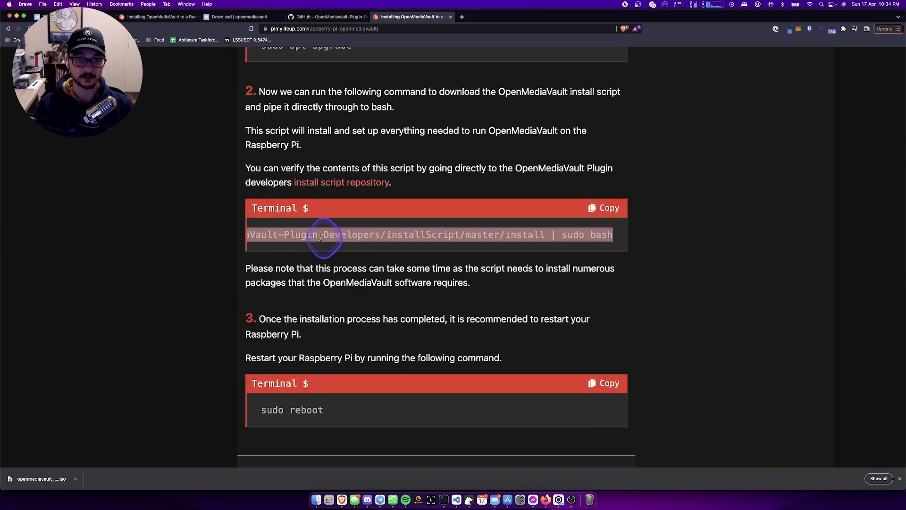
scroll(319, 238, "left", 3)
key("super+Tab")
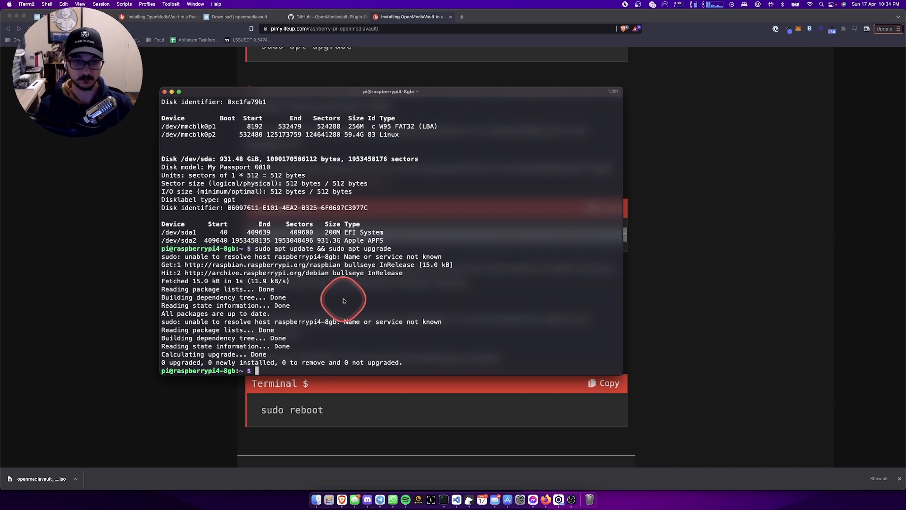
- Paste and run the wget install script, then enlarge the terminal text two steps
type("wget -O - https://raw.githubusercontent.com/OpenMediaVault-Plugin-Developers/installScript/master/install | sudo bash")
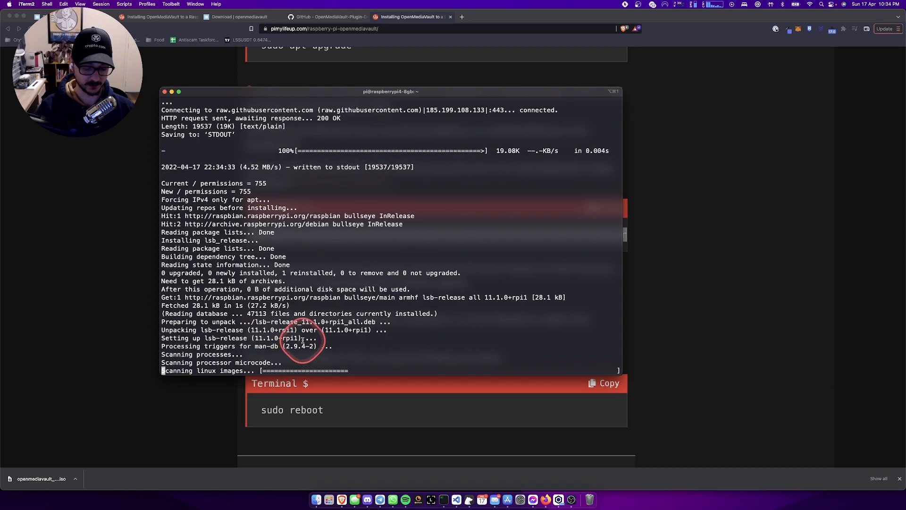
key("super+plus")
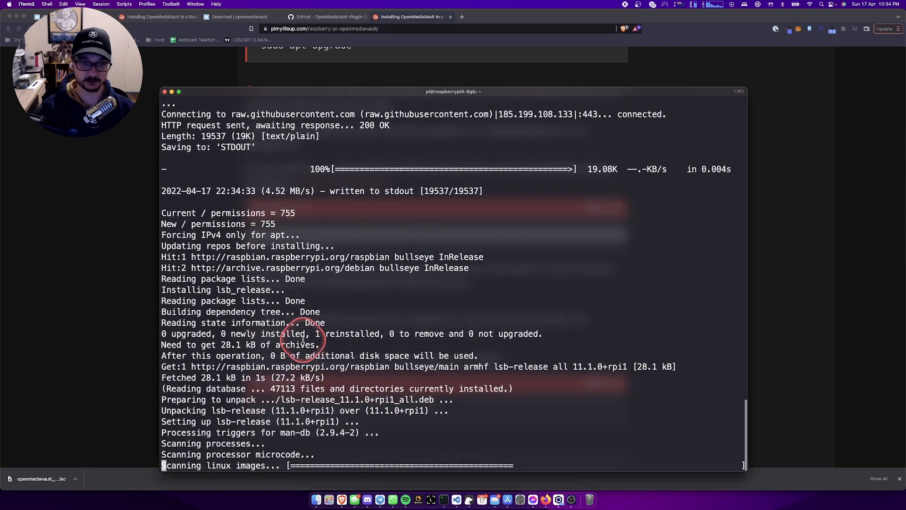
key("super+plus")
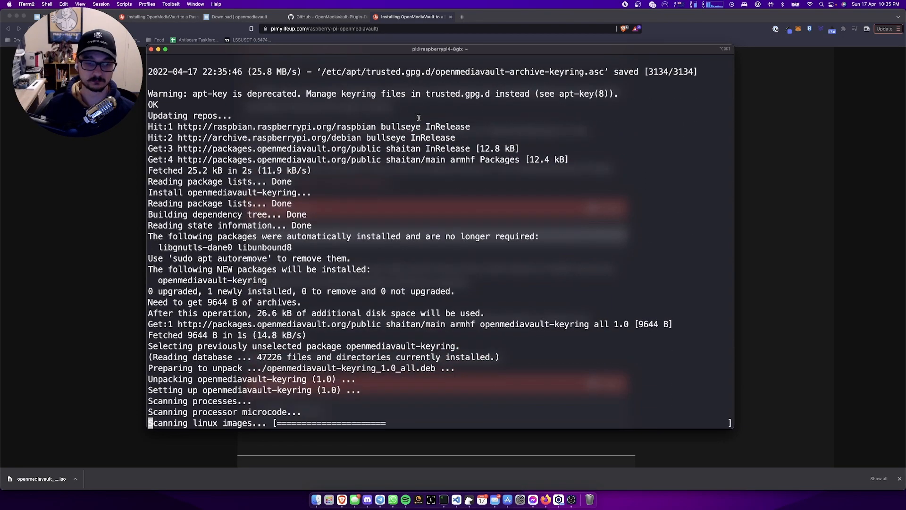
- Open the install script's source file on GitHub and scroll through its code
left_click(331, 17)
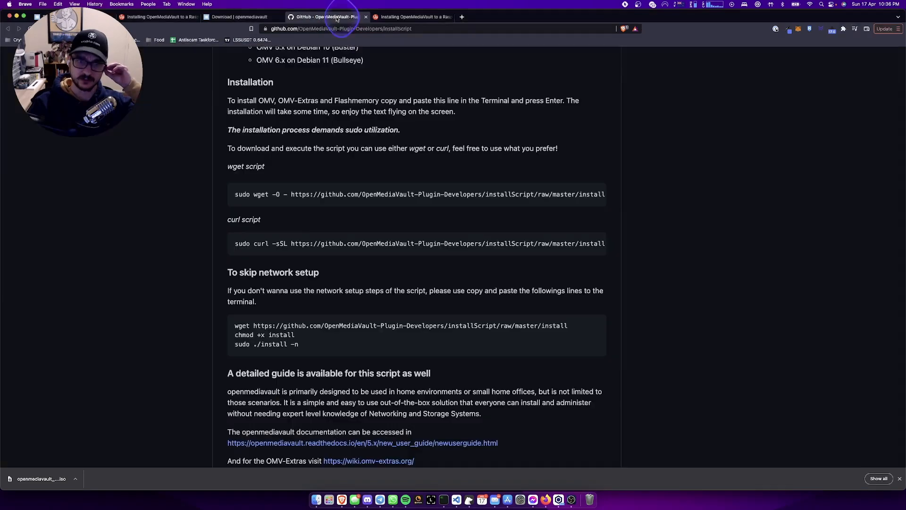
scroll(396, 202, "up", 10)
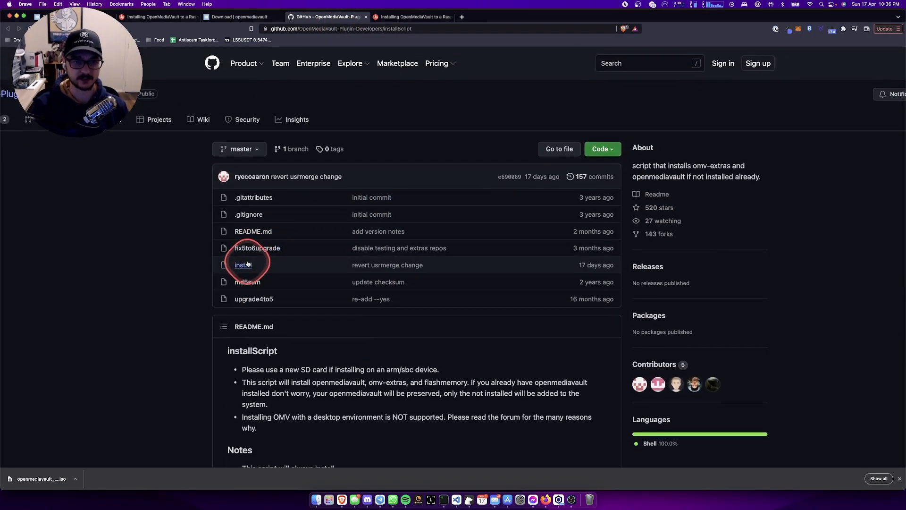
left_click(245, 266)
scroll(338, 302, "down", 5)
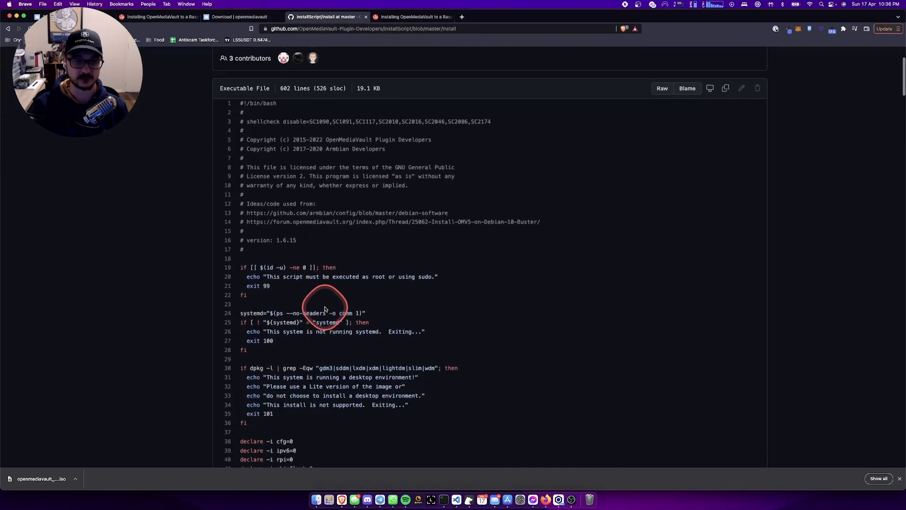
scroll(325, 310, "up", 5)
scroll(325, 309, "down", 4)
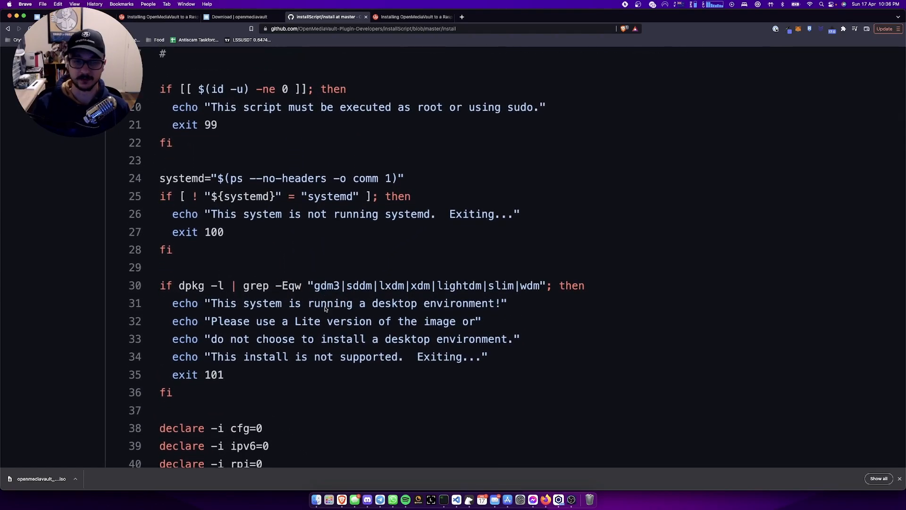
scroll(325, 309, "down", 4)
scroll(324, 307, "down", 5)
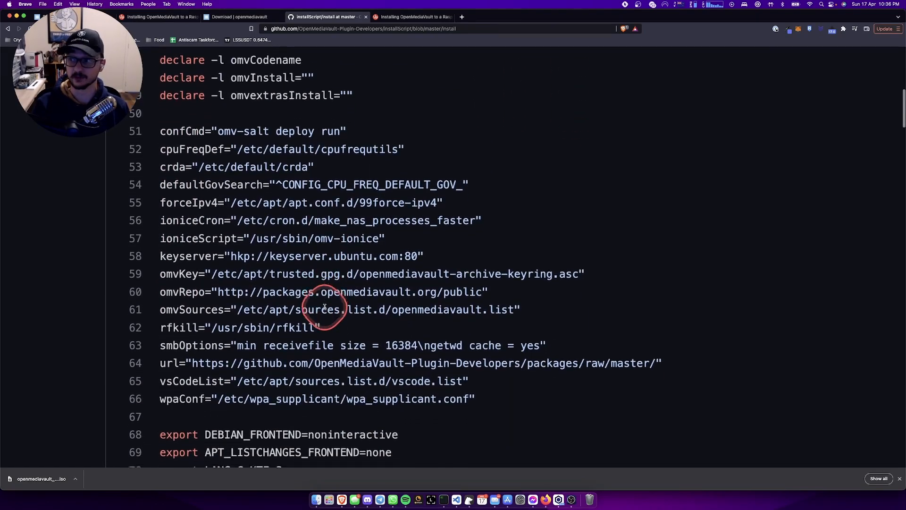
scroll(325, 308, "down", 5)
scroll(325, 309, "down", 2)
scroll(324, 309, "up", 20)
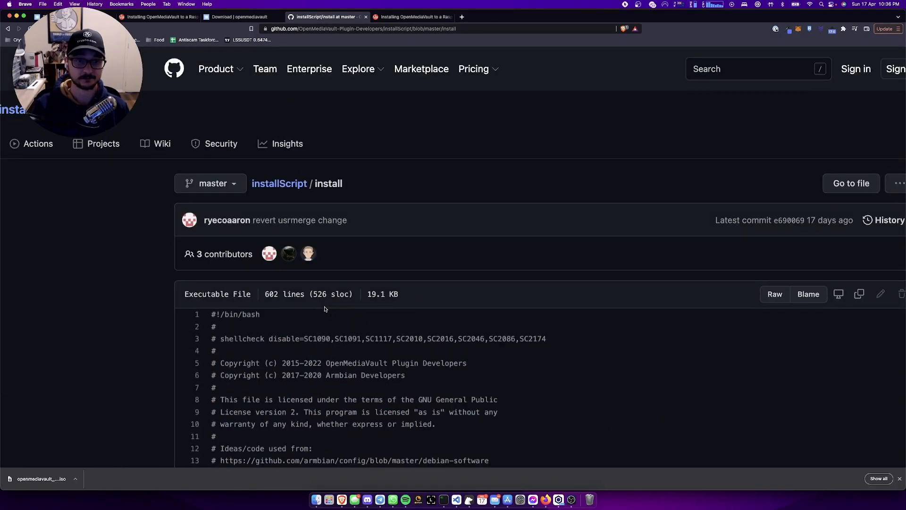
- Zoom the script page out and return to the running installation in iTerm2
left_click(377, 334)
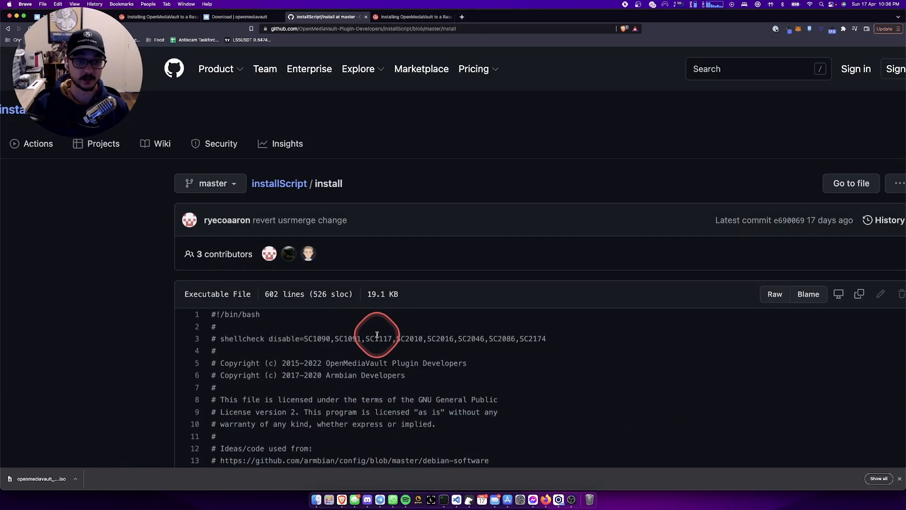
key("super+minus")
key("super+minus")
key("super+minus")
key("super+minus")
scroll(378, 334, "up", 5)
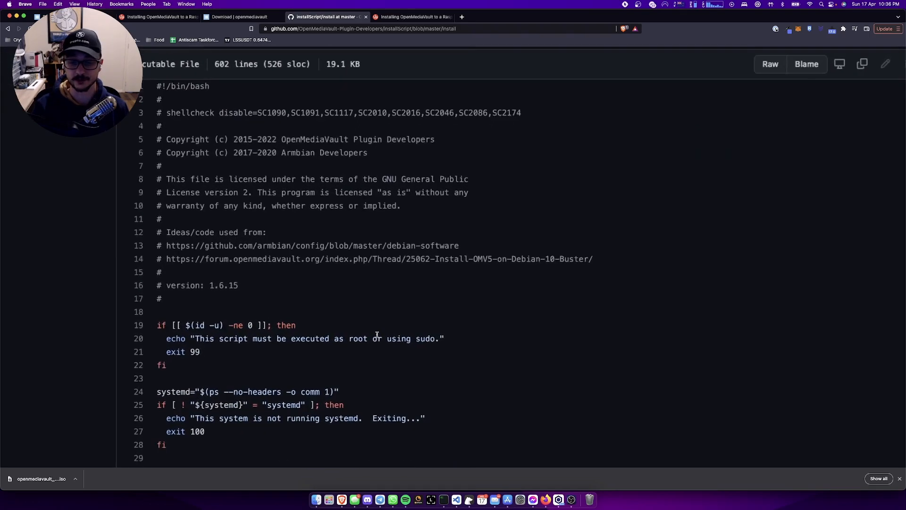
left_click(444, 500)
left_click(425, 284)
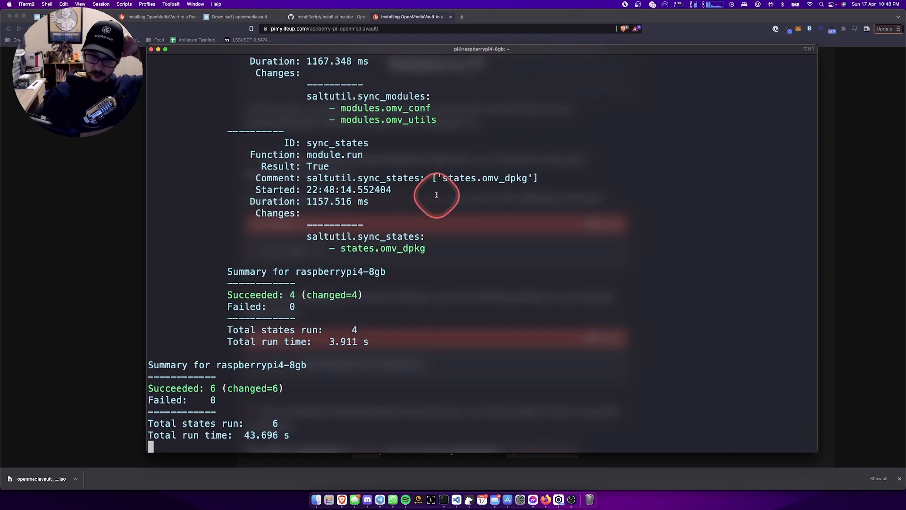
- Scroll the terminal output while the script removes networking packages and upgrades cockpit-bridge
scroll(436, 195, "up", 10)
scroll(437, 195, "down", 10)
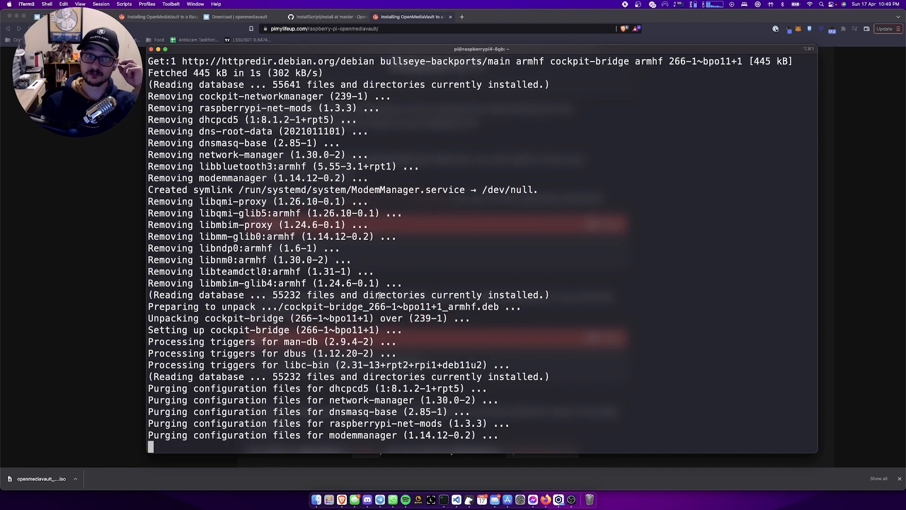
- Bring the PiMyLifeUp installation guide back to the front in Brave
left_click(59, 260)
left_click(270, 285)
scroll(270, 286, "up", 8)
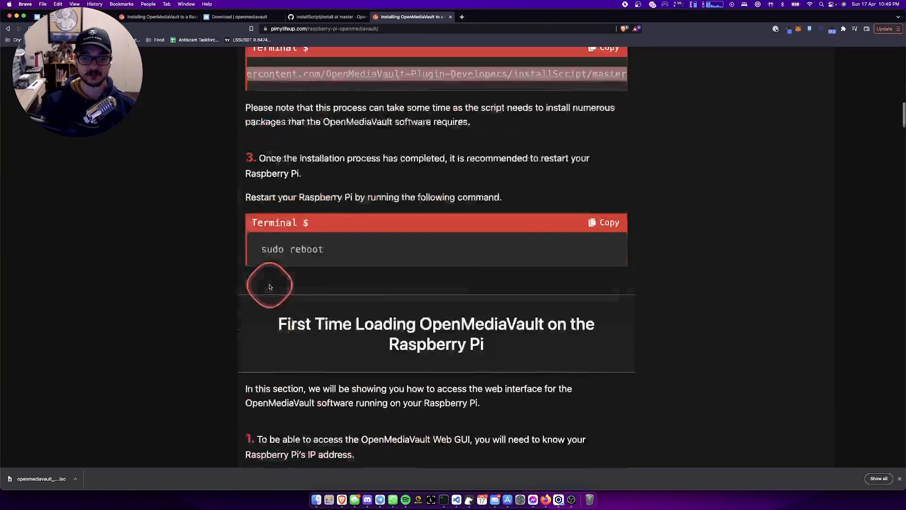
scroll(270, 287, "down", 10)
scroll(270, 287, "up", 6)
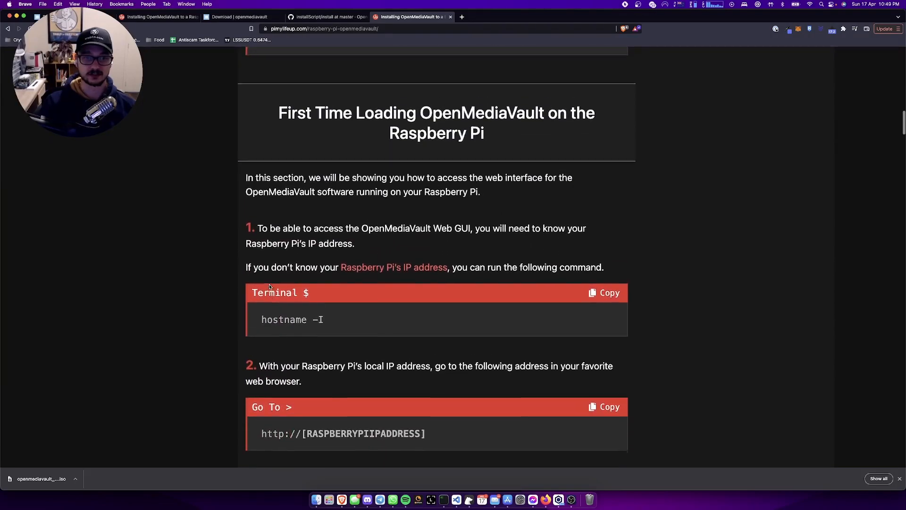
left_click(324, 306)
- Scroll the guide to the 'First Time Loading OpenMediaVault on the Raspberry Pi' section
scroll(312, 265, "up", 2)
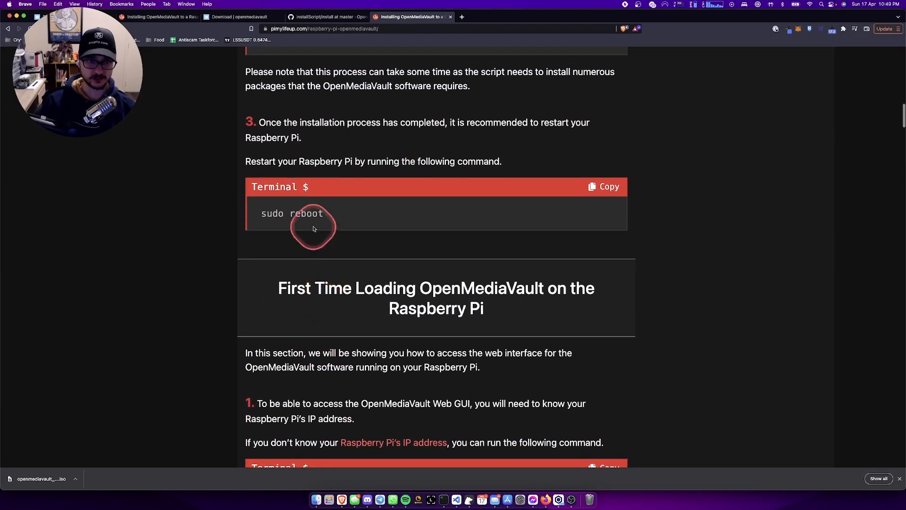
scroll(326, 283, "down", 3)
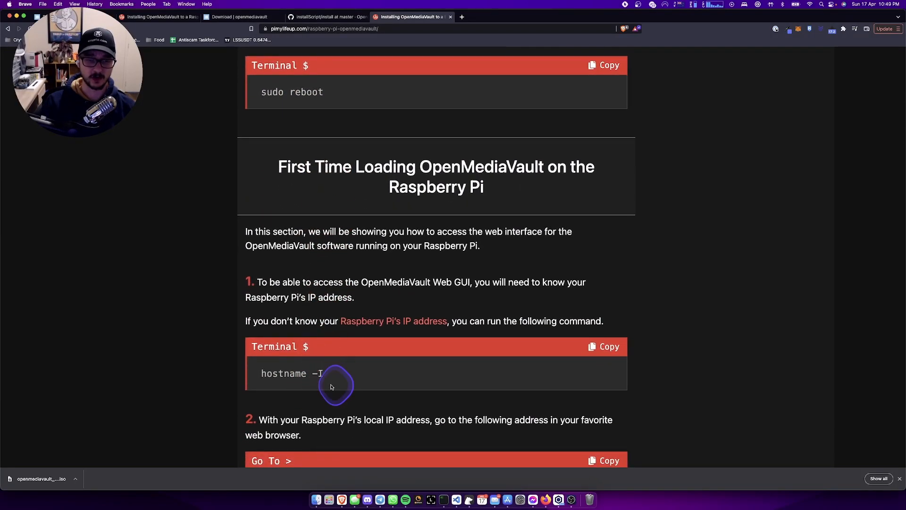
scroll(346, 363, "up", 2)
scroll(347, 363, "down", 8)
scroll(429, 359, "down", 2)
scroll(373, 308, "up", 1)
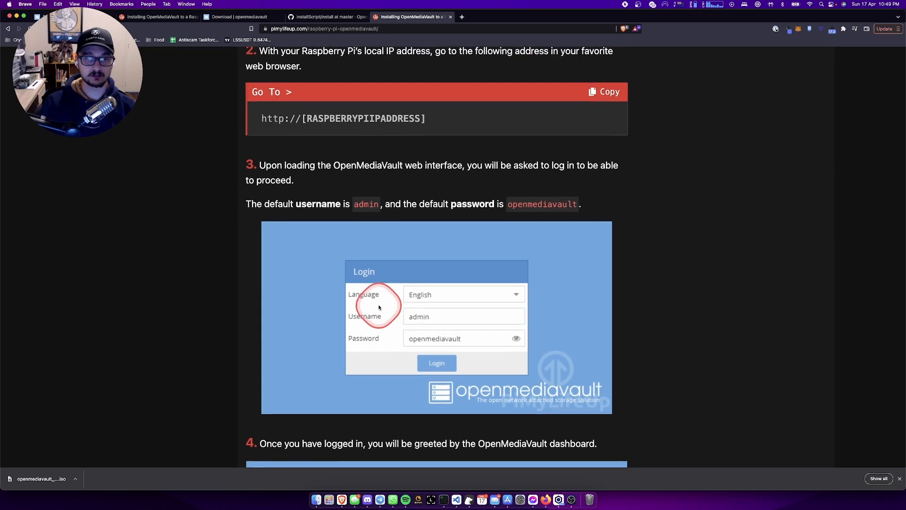
scroll(375, 305, "down", 4)
scroll(379, 307, "up", 3)
scroll(379, 307, "up", 7)
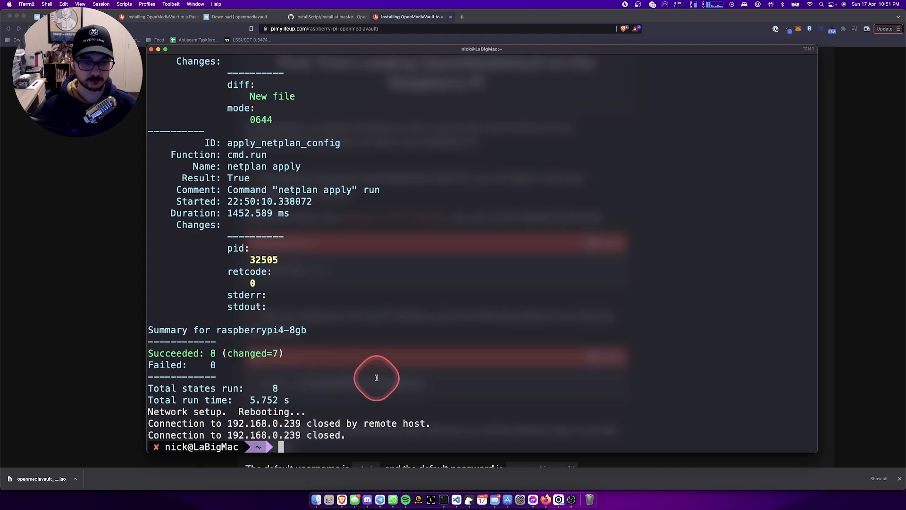
key("Up")
key("Return")
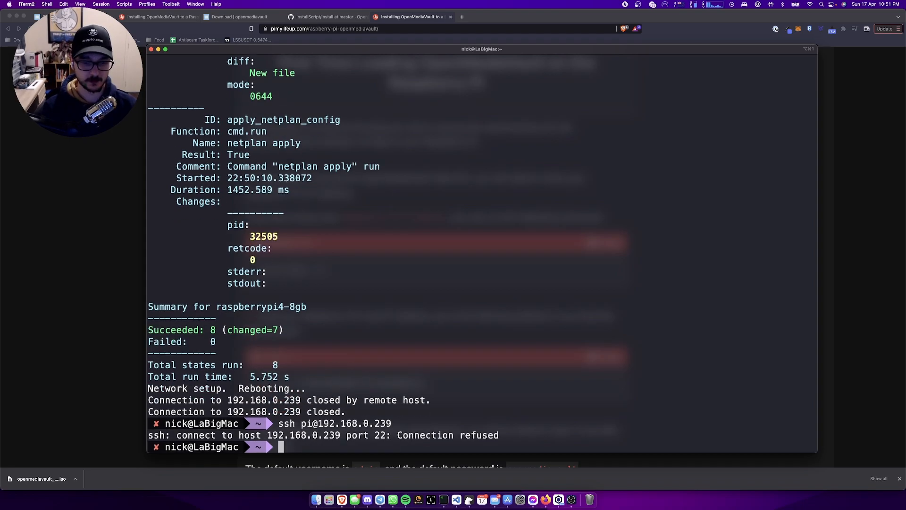
key("Up")
key("Return")
key("Up")
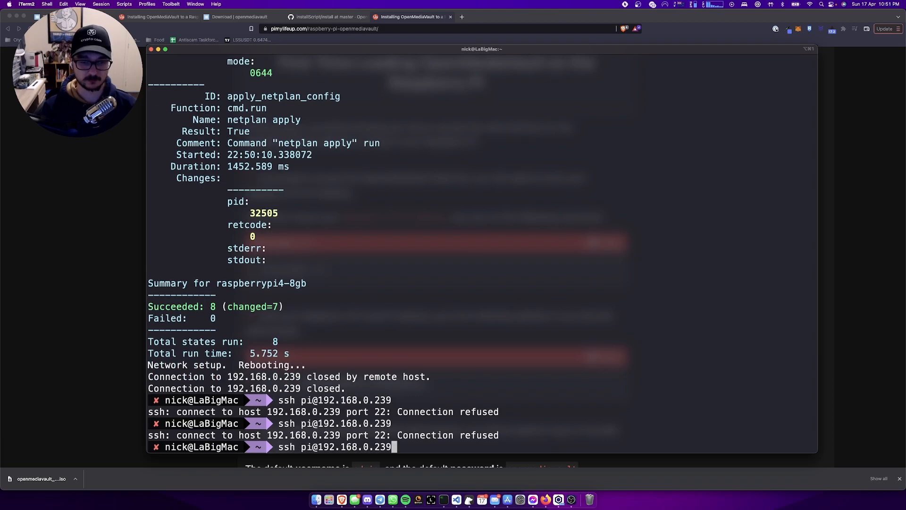
key("Return")
key("Up")
key("Return")
key("Up")
key("Return")
type("ssh")
key("BackSpace")
key("BackSpace")
key("BackSpace")
key("Up")
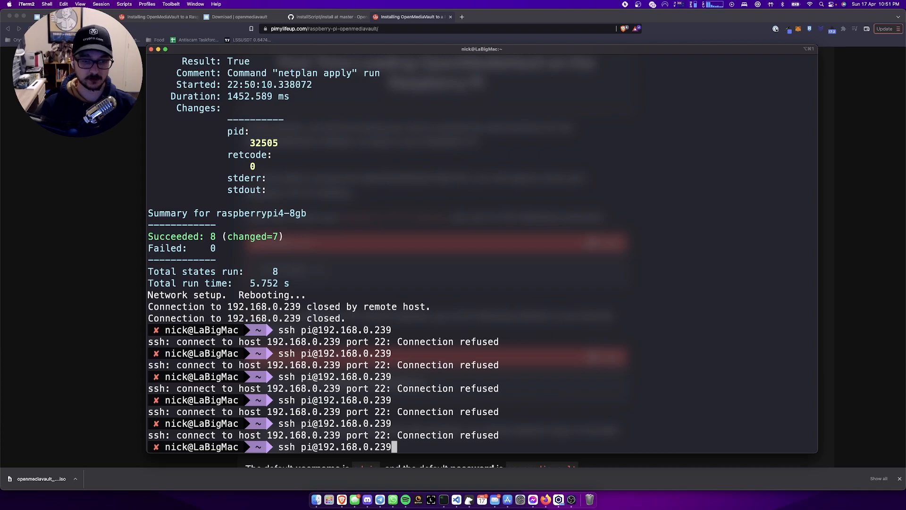
key("Return")
key("Up")
- Ping 192.168.0.239 to check the rebooted Pi is reachable, then stop the ping
key("Left")
key("Left")
key("Left")
key("Left")
key("Left")
key("Left")
key("Left")
key("Left")
key("Left")
key("Left")
key("Left")
key("Left")
key("BackSpace")
key("BackSpace")
key("BackSpace")
key("BackSpace")
key("BackSpace")
key("BackSpace")
key("BackSpace")
key("BackSpace")
type("ping 1")
key("Return")
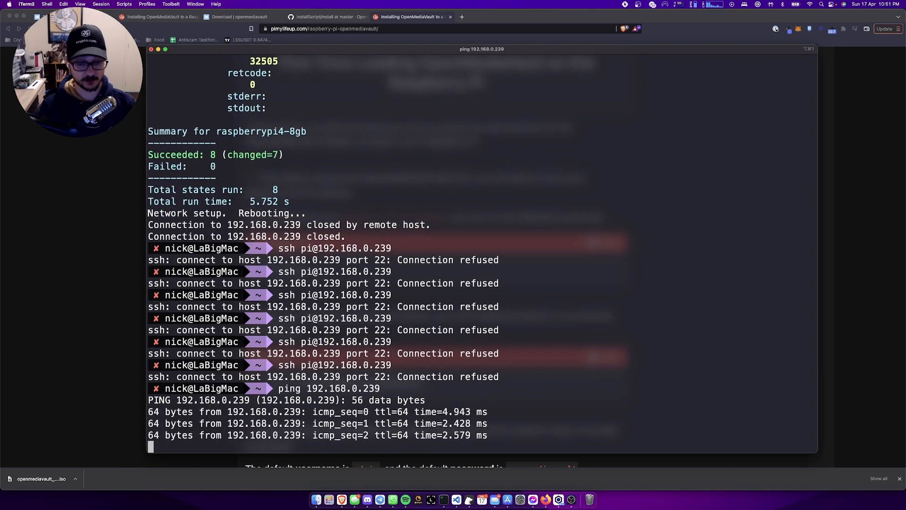
key("ctrl+c")
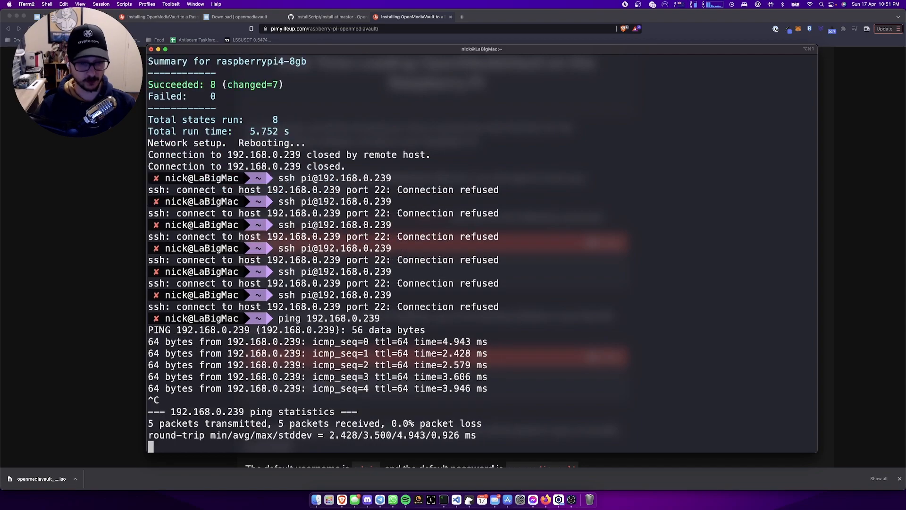
- Retry SSH to 192.168.0.239 a few more times, then clear the terminal
key("Up")
key("Up")
key("Return")
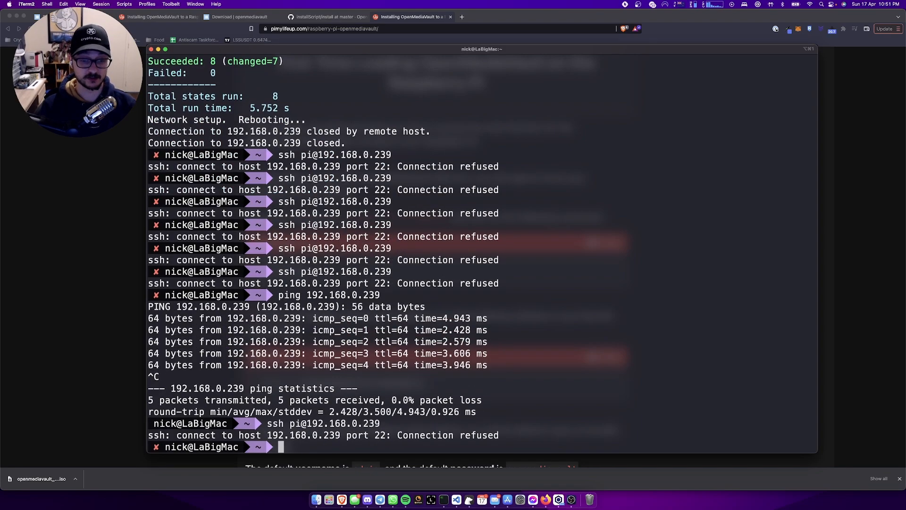
key("Up")
key("Return")
key("Up")
key("Return")
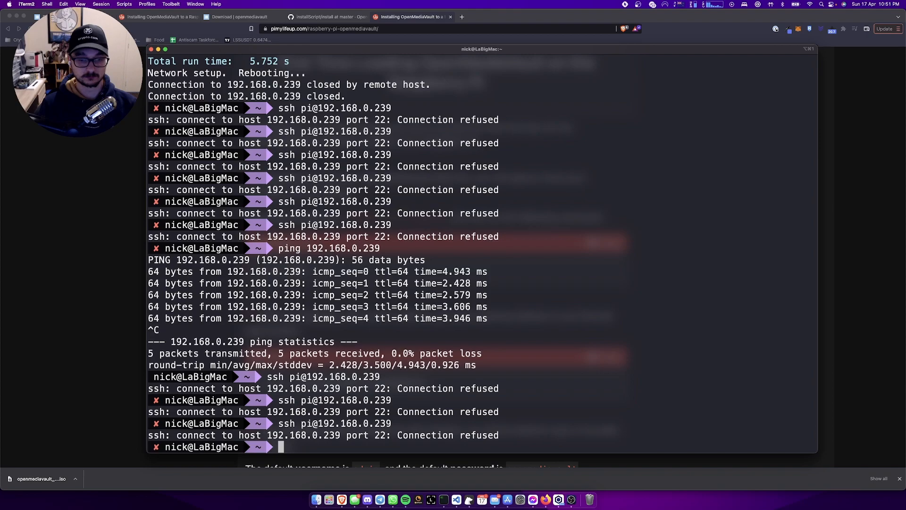
key("Up")
key("Return")
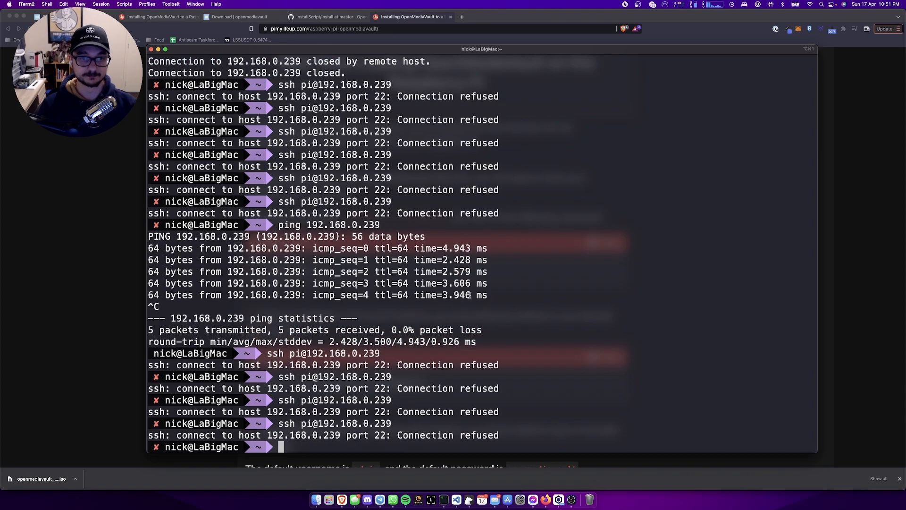
scroll(477, 258, "up", 10)
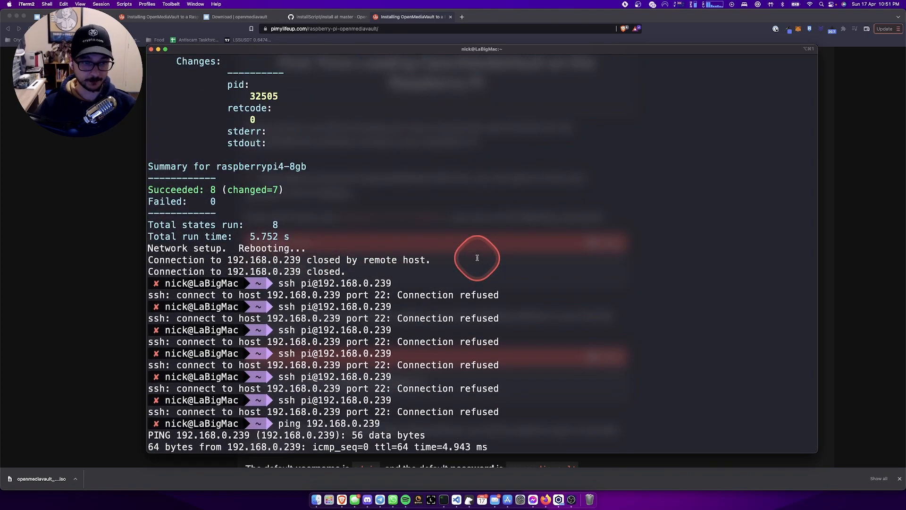
type("clear")
key("Return")
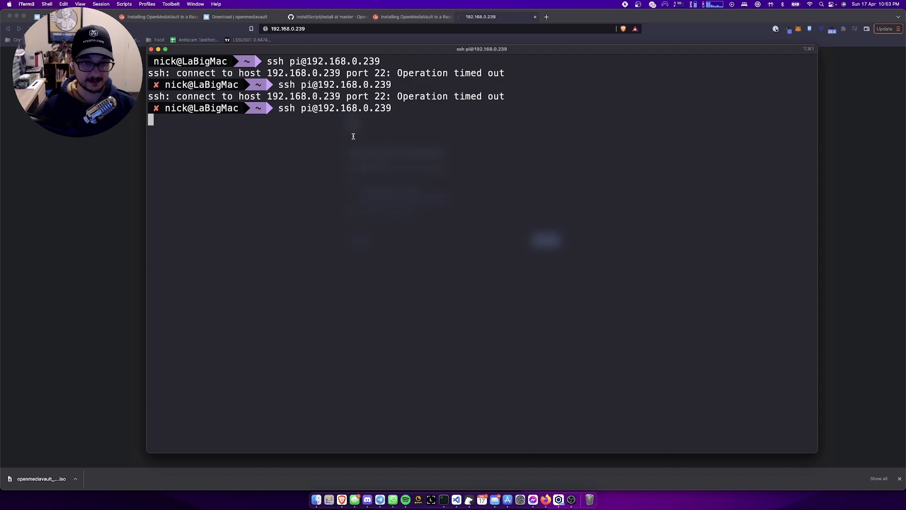
key("ctrl+c")
key("Up")
key("BackSpace")
key("BackSpace")
type("240")
key("Return")
type("yes")
key("Return")
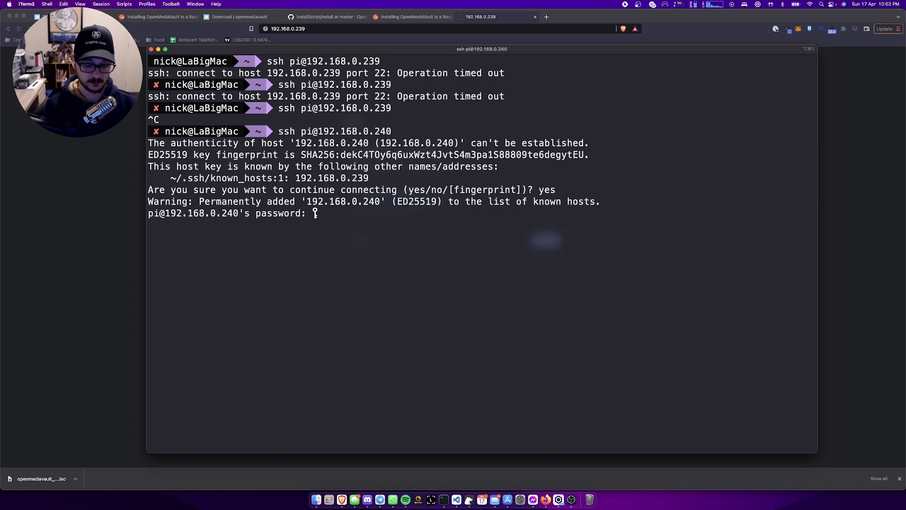
key("Return")
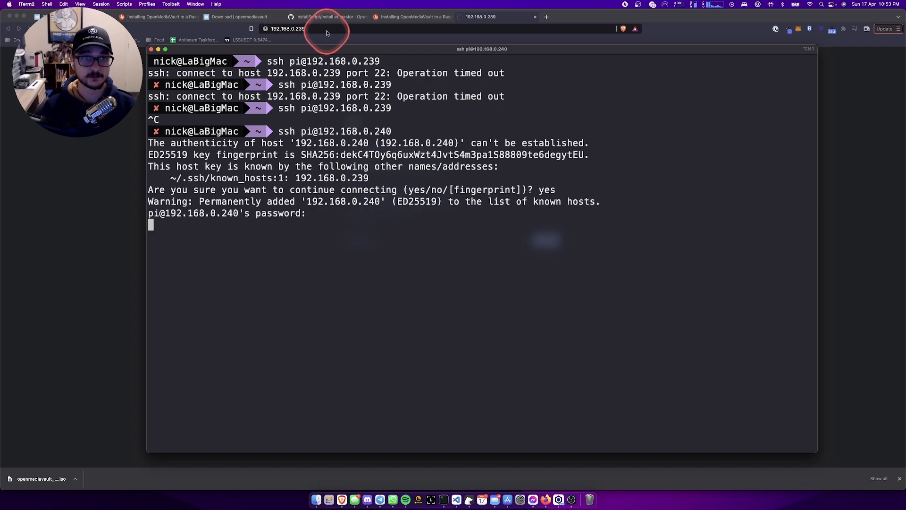
left_click(323, 29)
key("BackSpace")
key("BackSpace")
- Load 192.168.0.240 in Brave and log in as user pi with the account password
type("40")
key("Return")
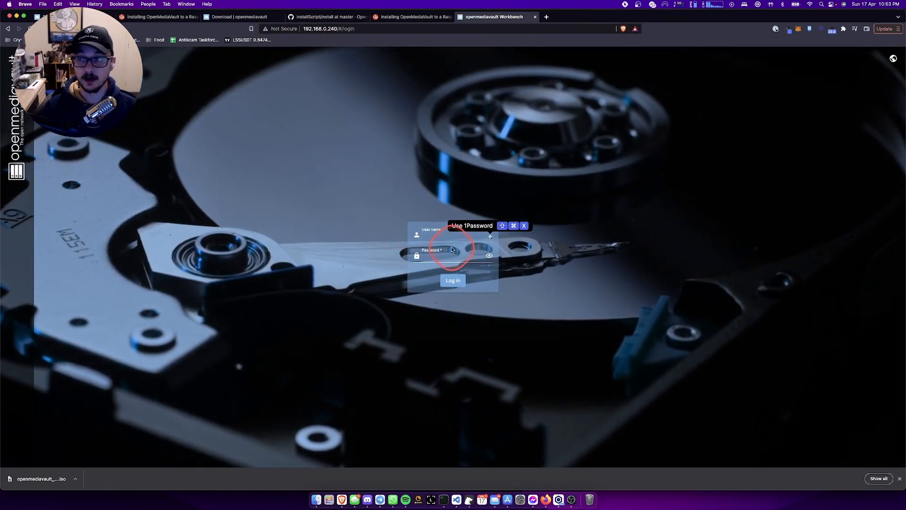
left_click(365, 262)
scroll(365, 263, "up", 5)
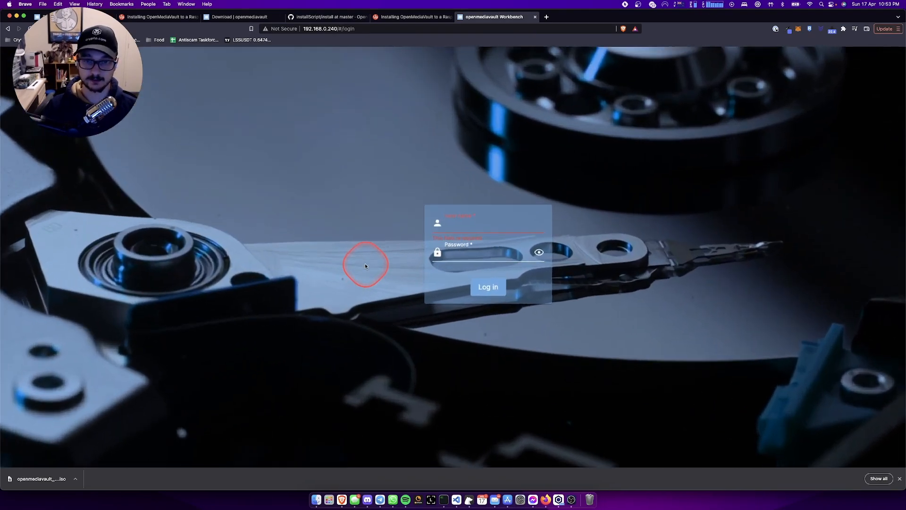
scroll(355, 247, "down", 5)
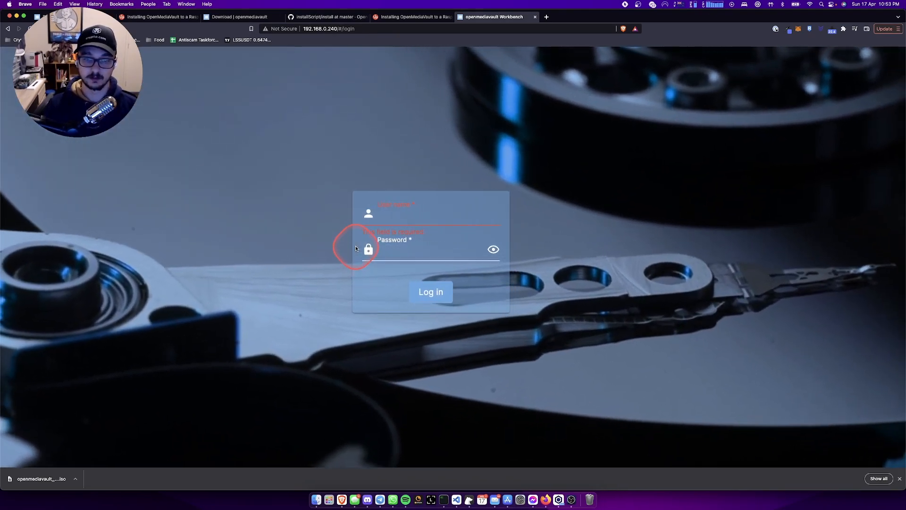
scroll(355, 248, "down", 2)
scroll(512, 257, "left", 1)
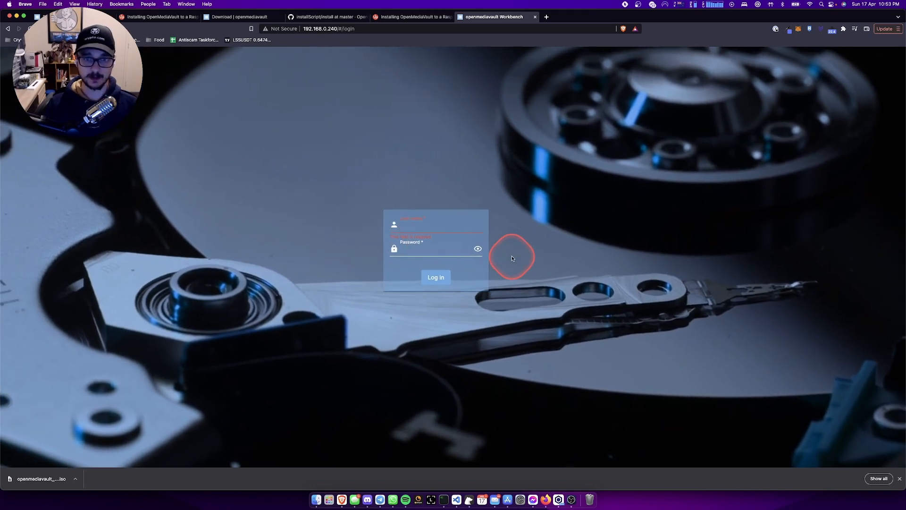
type("pi")
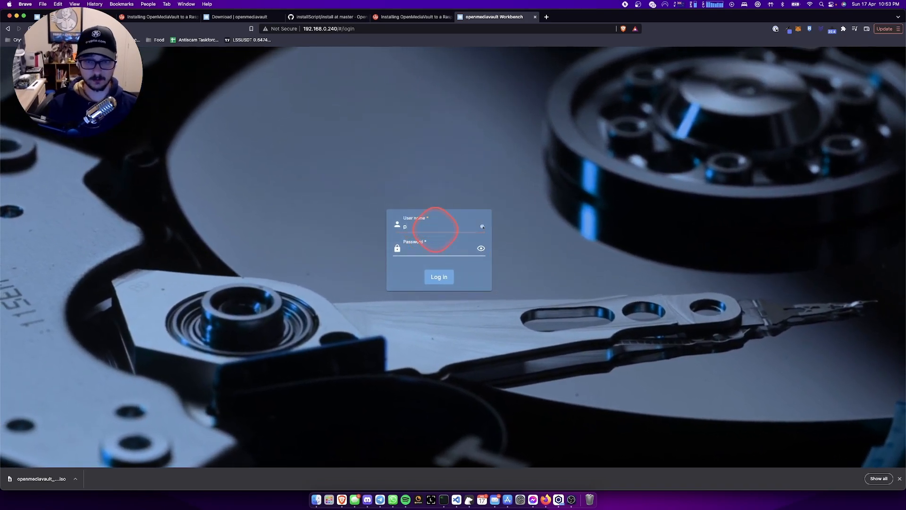
key("Tab")
type("•••••••••")
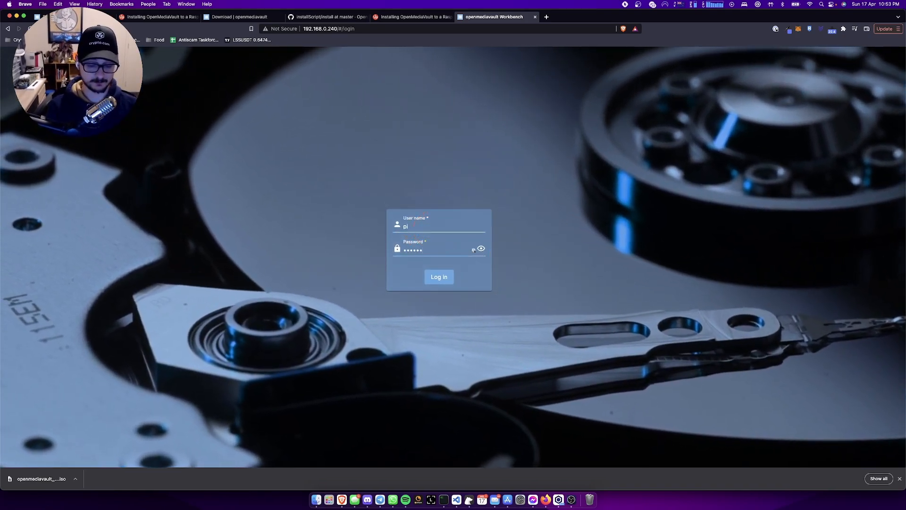
key("Return")
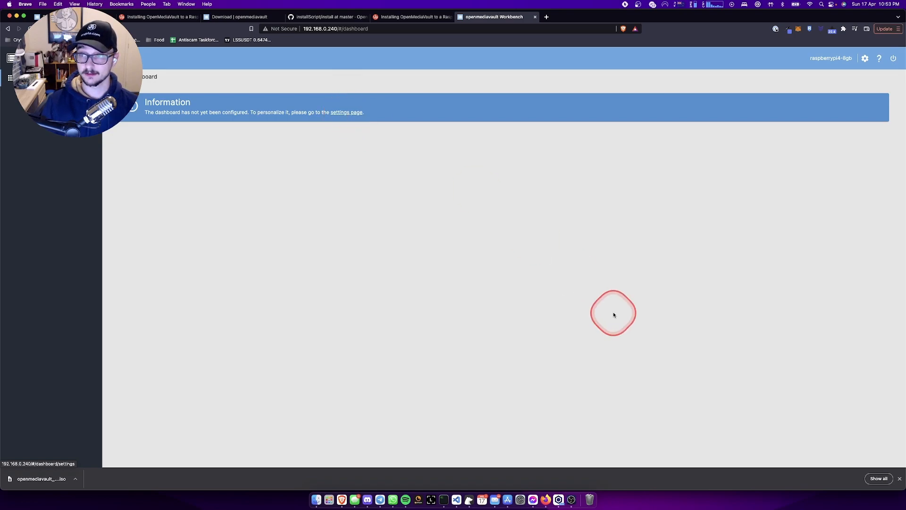
- Close the downloads bar, open the dashboard settings page and zoom in on it
left_click(898, 478)
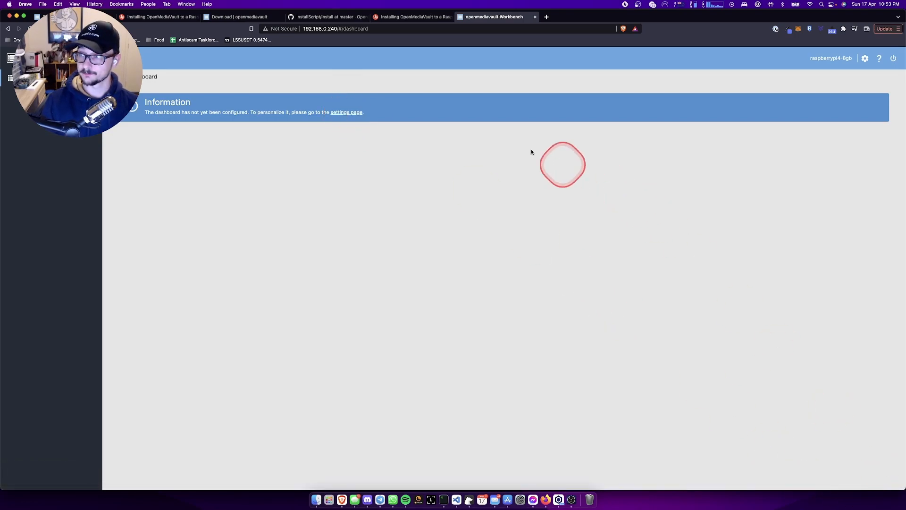
scroll(302, 139, "up", 5)
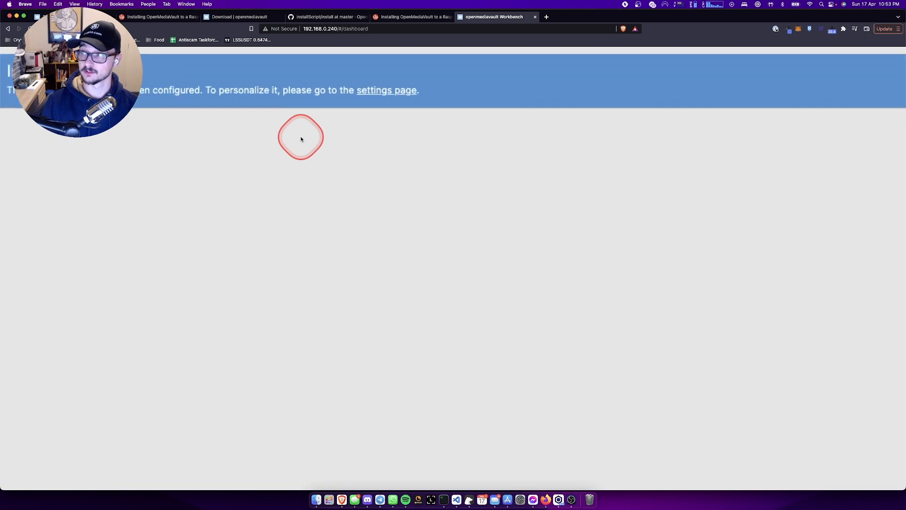
scroll(301, 138, "up", 1)
left_click(379, 138)
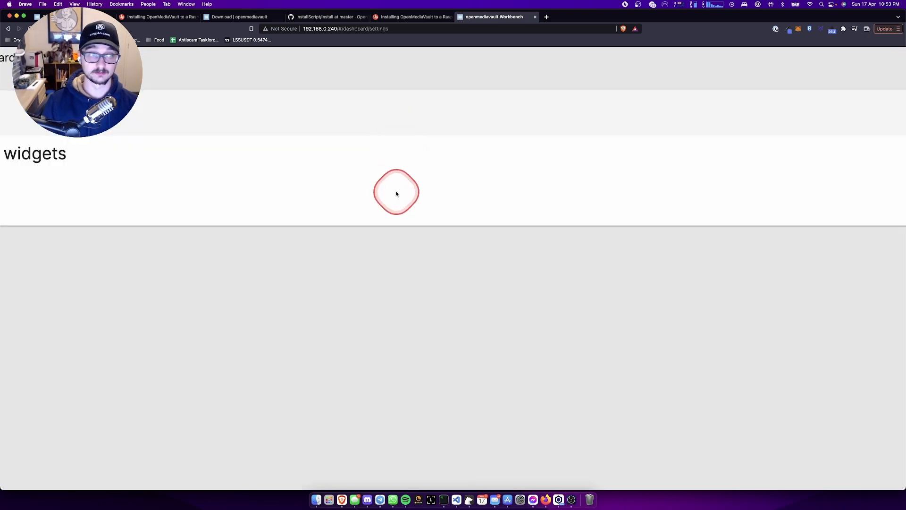
scroll(396, 192, "down", 5)
key("super+equal")
key("super+equal")
key("super+equal")
key("super+equal")
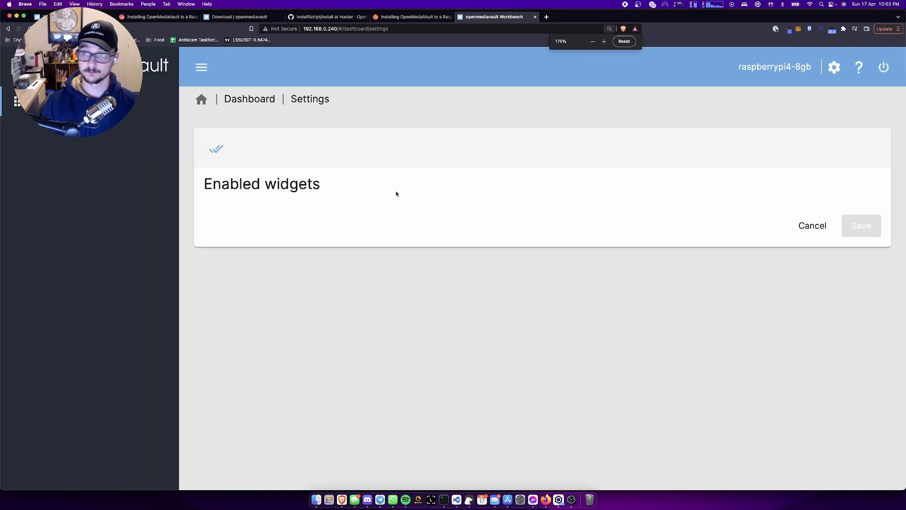
left_click_drag(443, 172, 473, 178)
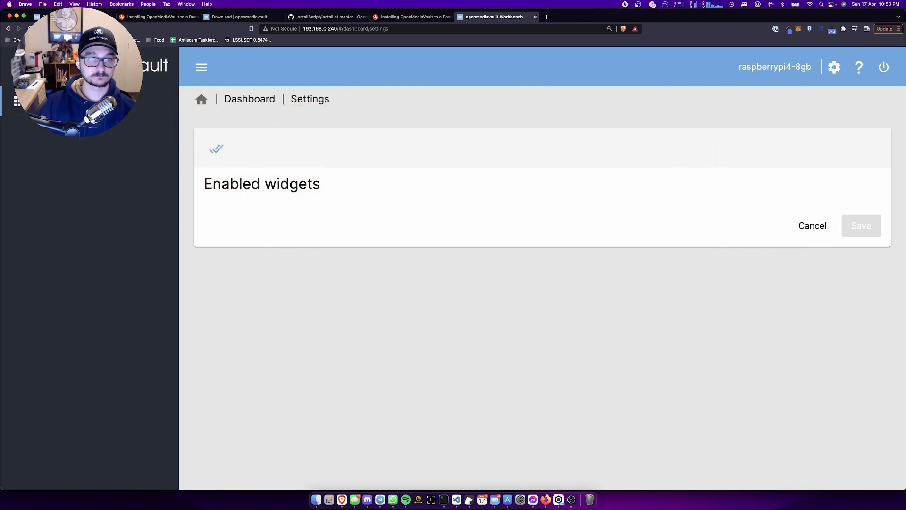
- Return to Home, toggle the sidebar, and bring up the guide's default login step
left_click(202, 99)
left_click(202, 71)
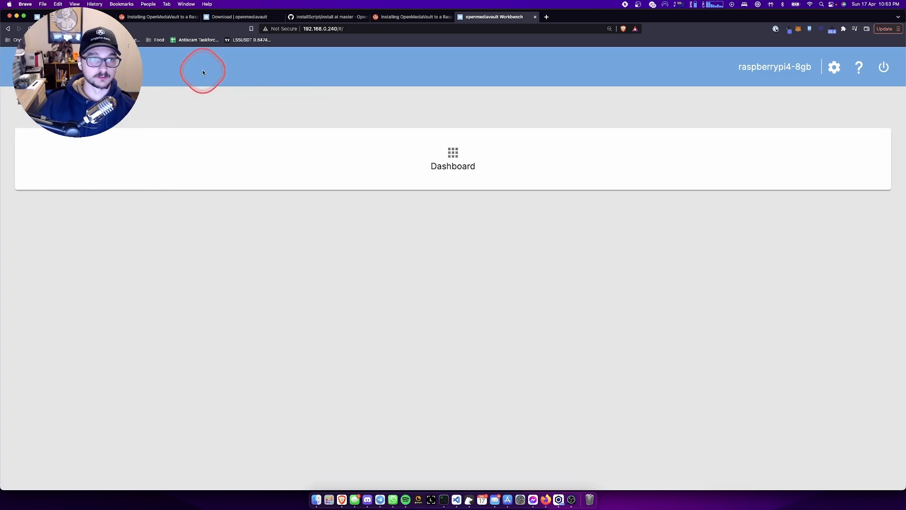
left_click(13, 66)
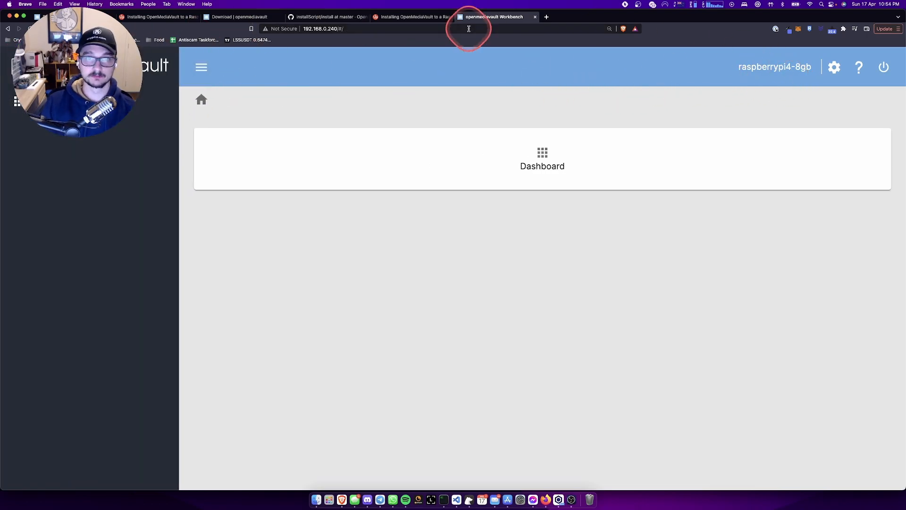
left_click(413, 16)
scroll(417, 191, "down", 10)
- Back in the Workbench, open the Dashboard and look through its widget settings
scroll(417, 190, "down", 6)
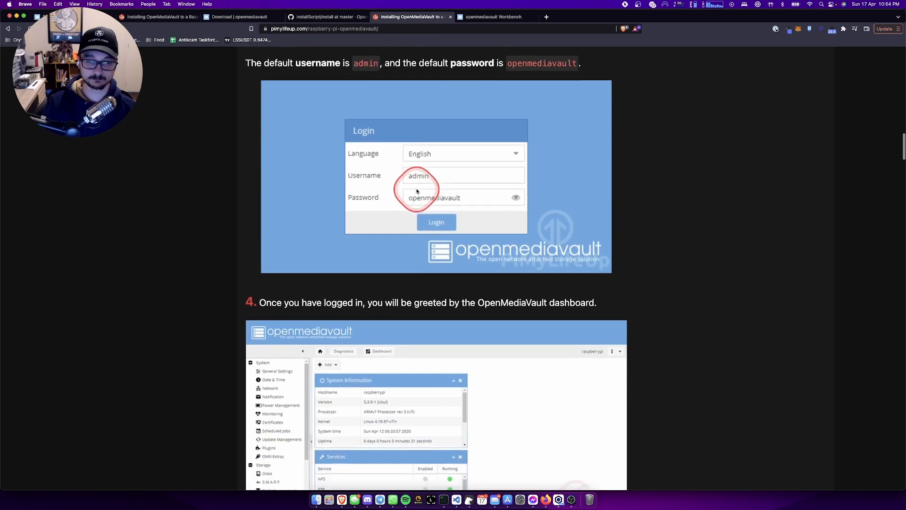
scroll(417, 191, "down", 3)
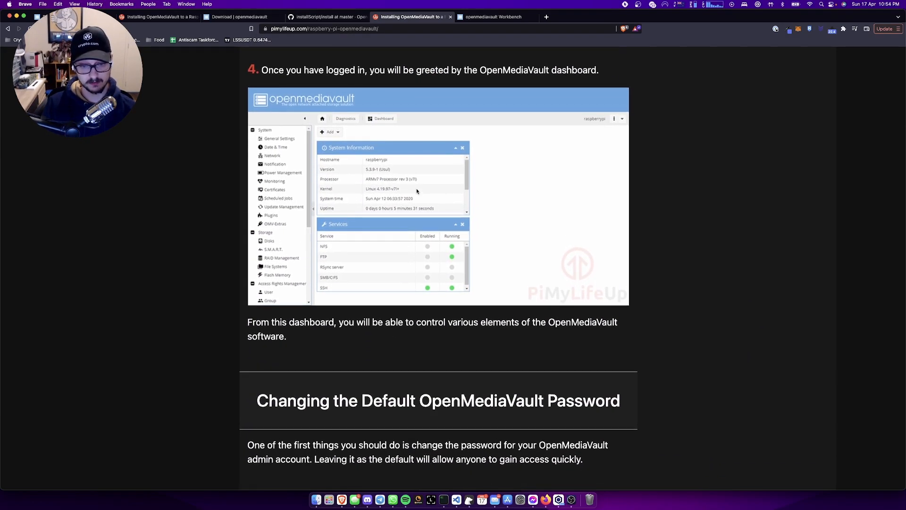
left_click(480, 16)
left_click(606, 162)
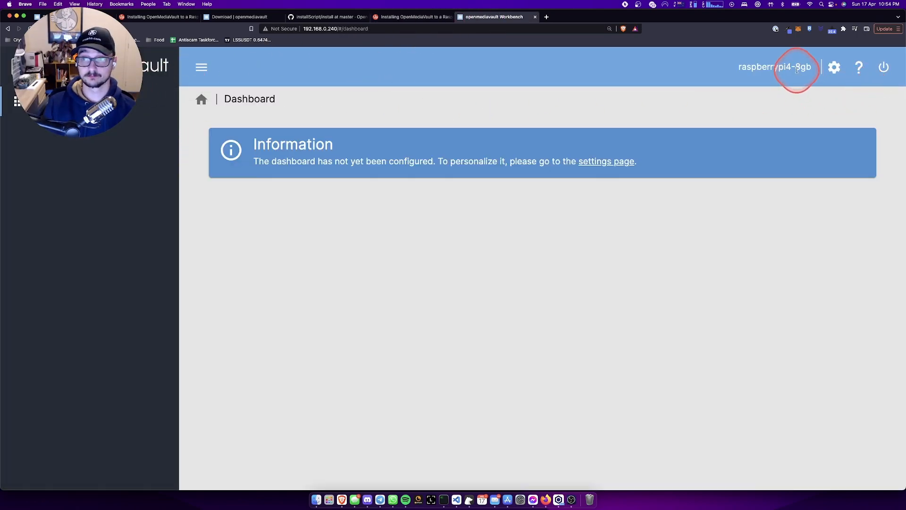
left_click(830, 69)
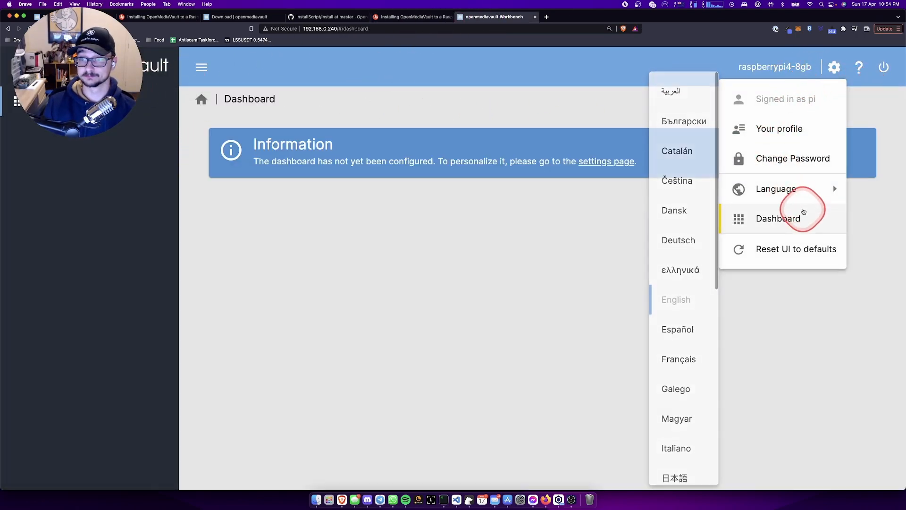
left_click(803, 217)
- Reopen the Dashboard from Home, glance at the guide, and return to the Workbench
left_click(202, 67)
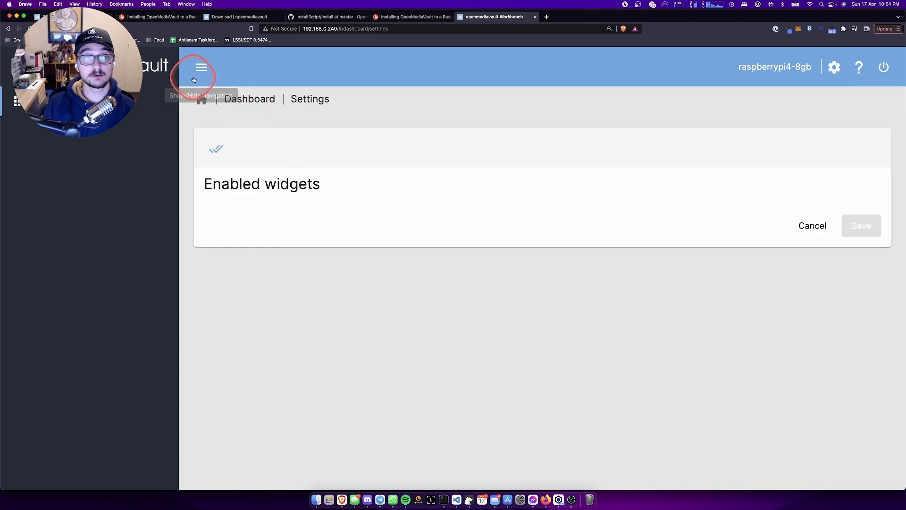
left_click(241, 113)
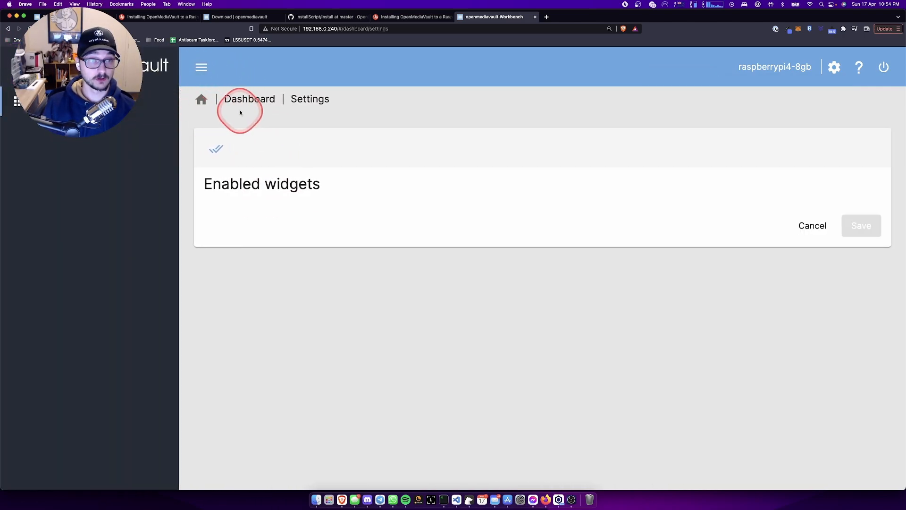
left_click(212, 103)
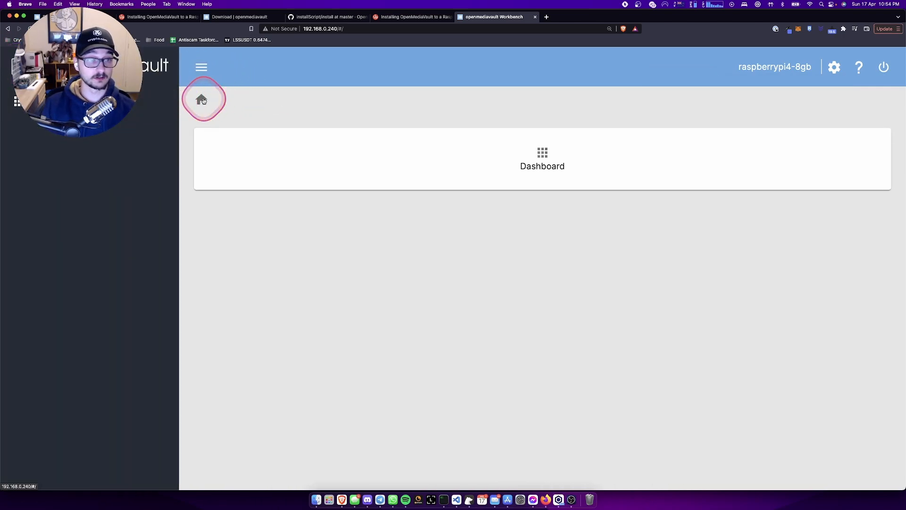
left_click(539, 160)
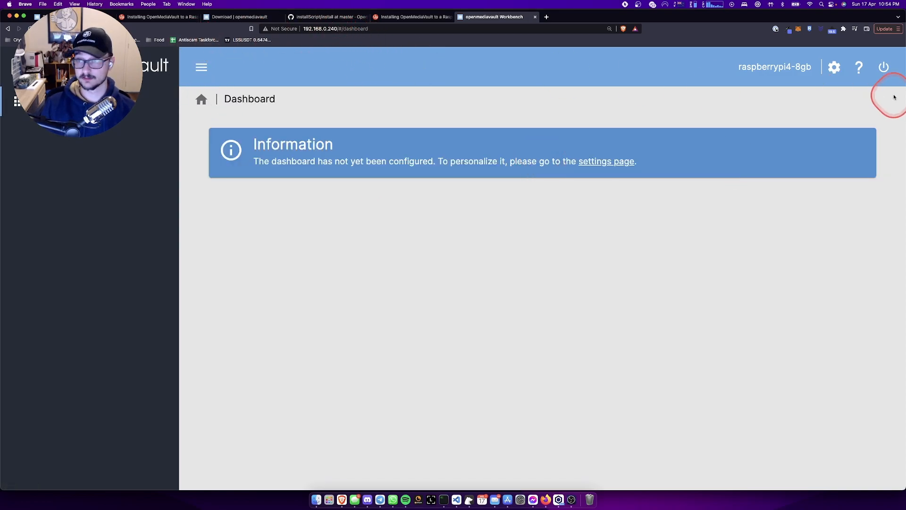
left_click(376, 16)
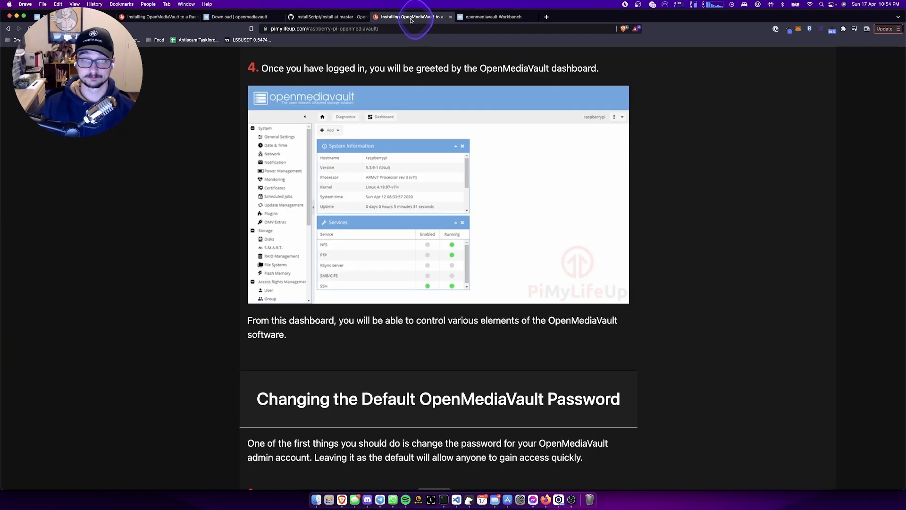
scroll(437, 184, "up", 10)
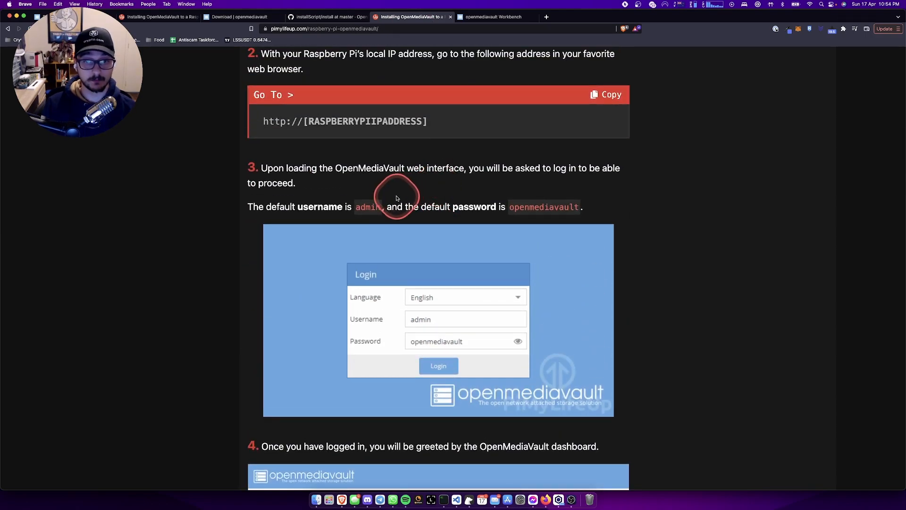
left_click(482, 17)
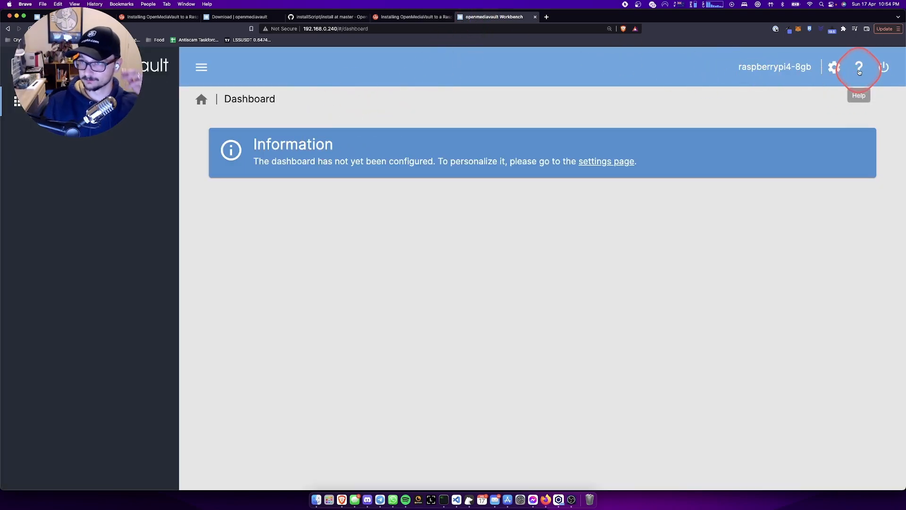
- Log out of the openmediavault Workbench, confirming with Yes
left_click(878, 70)
left_click(864, 97)
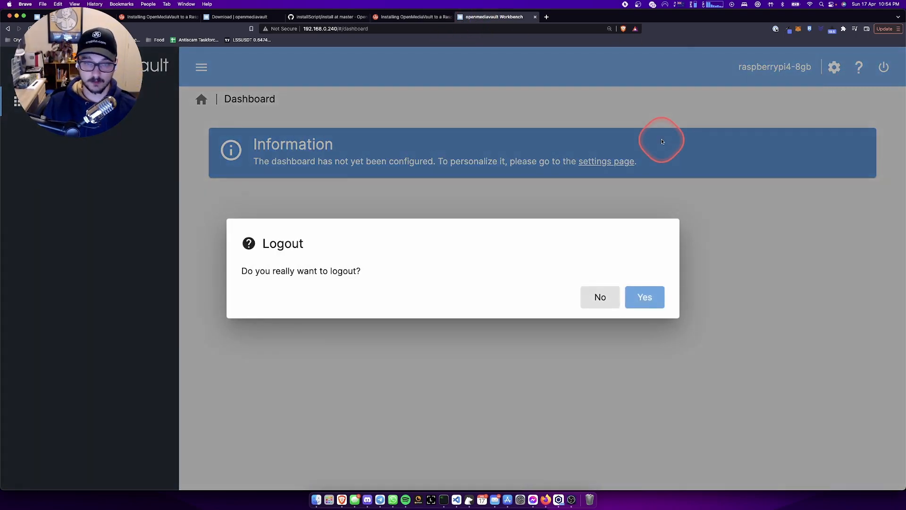
left_click(650, 308)
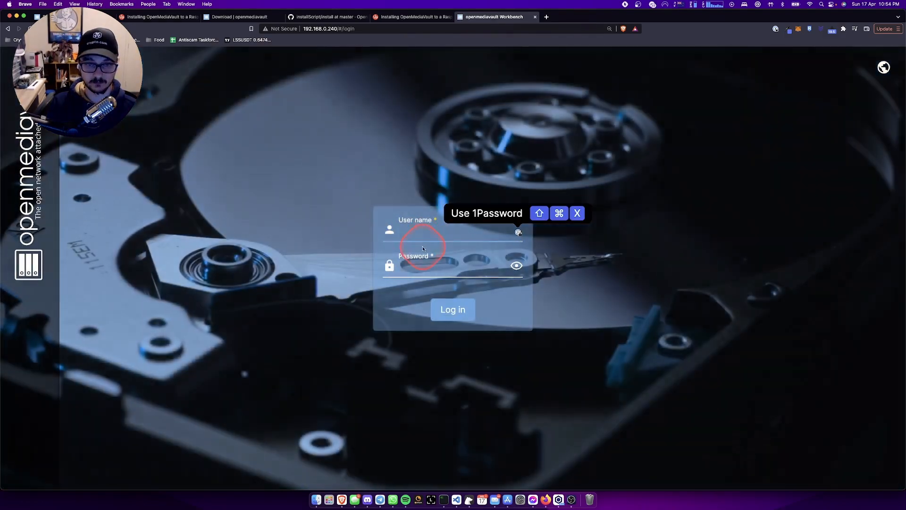
- Sign back in as admin, pasting the default password copied from the guide
left_click(424, 232)
type("admin")
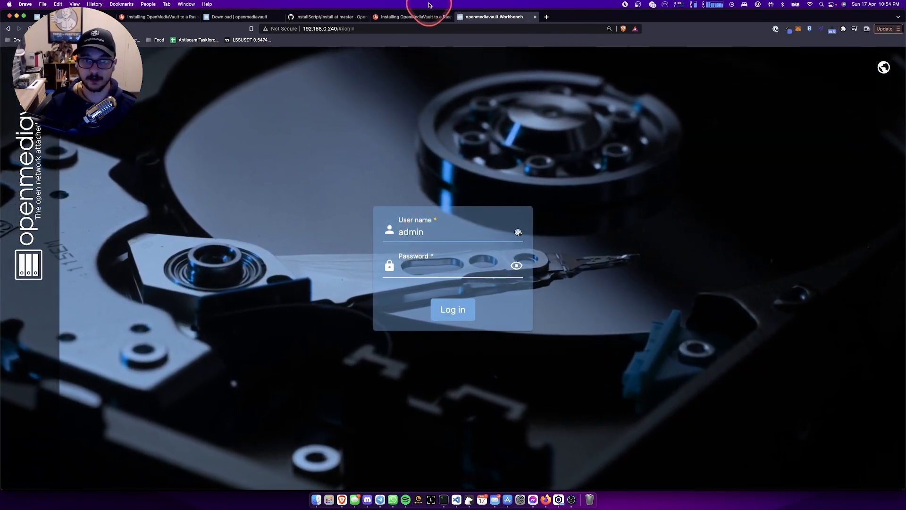
left_click(414, 16)
double_click(542, 207)
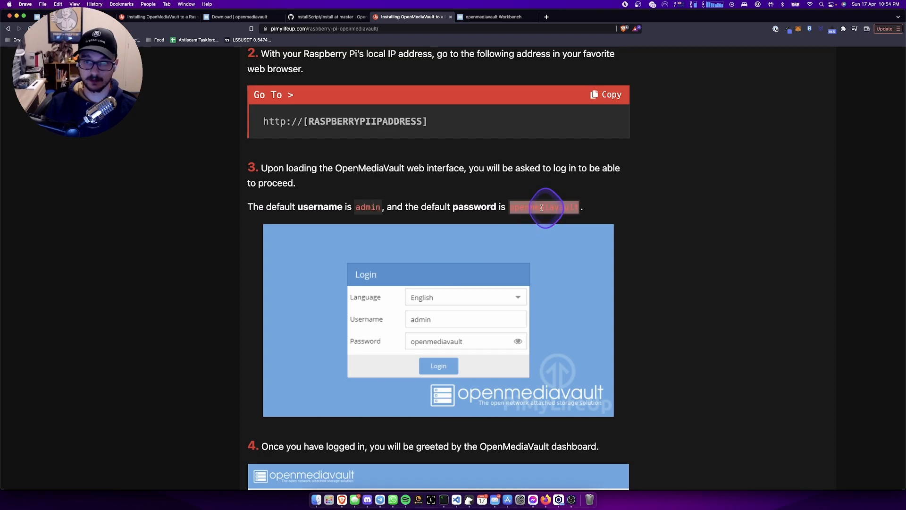
left_click(479, 17)
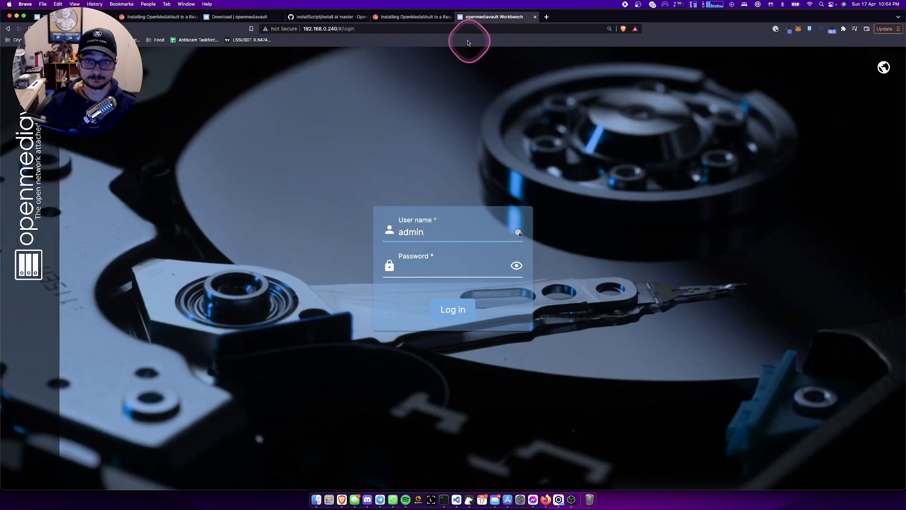
left_click(420, 262)
key("super+v")
left_click(446, 307)
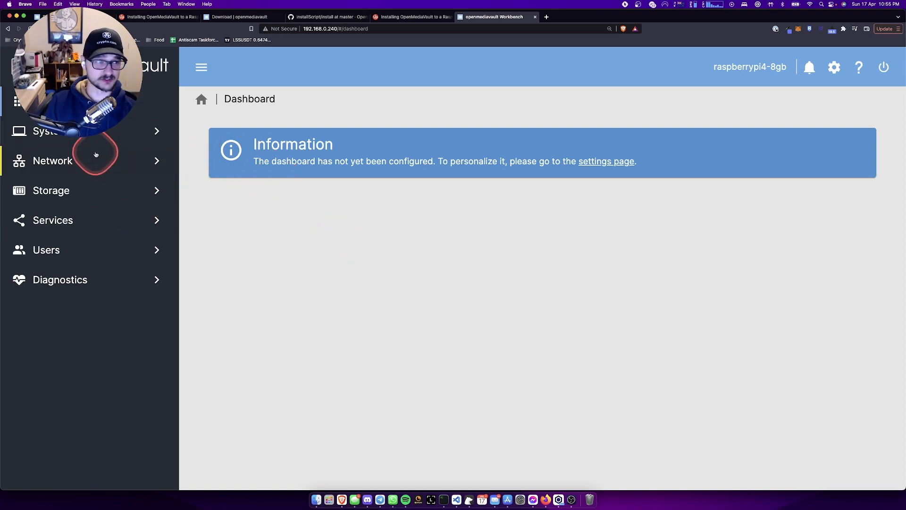
- Open Storage > Disks and select the 931.48 GiB /dev/sda drive
left_click(66, 189)
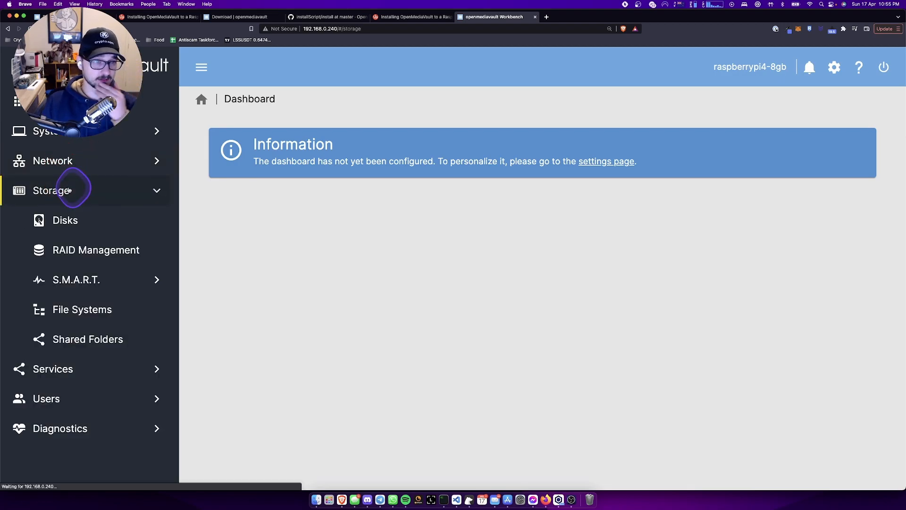
left_click(277, 170)
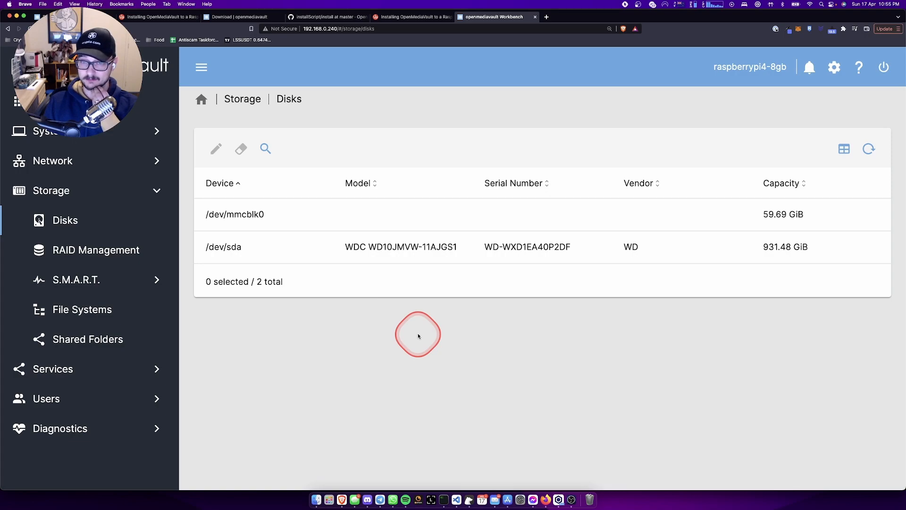
left_click(608, 243)
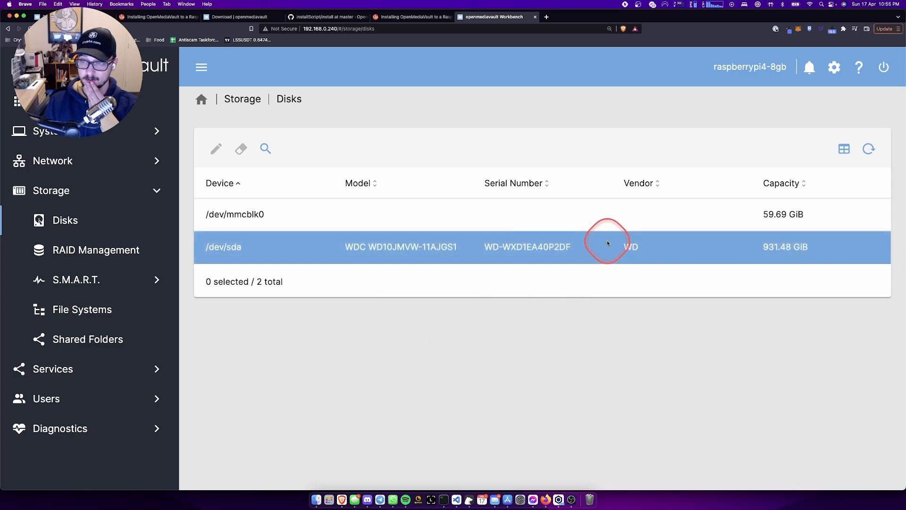
left_click(577, 252)
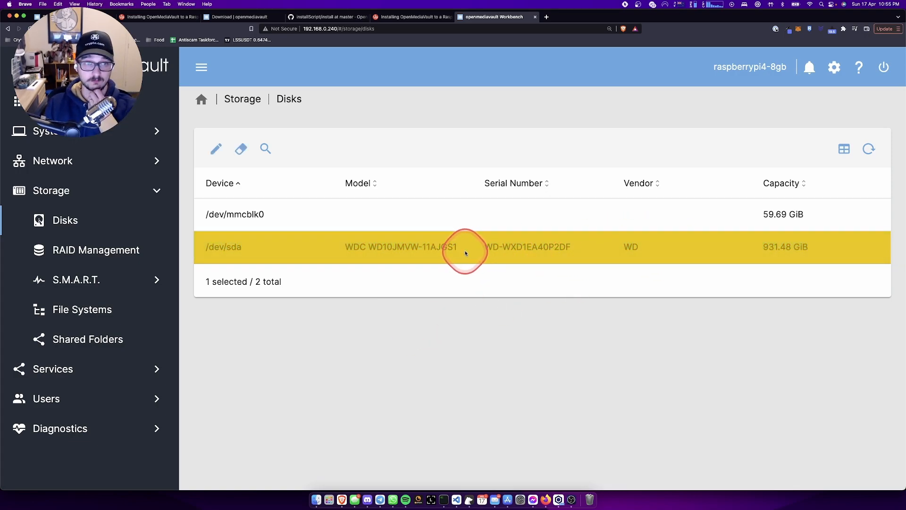
left_click(415, 16)
- Scroll through the guide's 'Adding a new Filesystem' and Mount steps, then return to the openmediavault tab
scroll(440, 230, "down", 8)
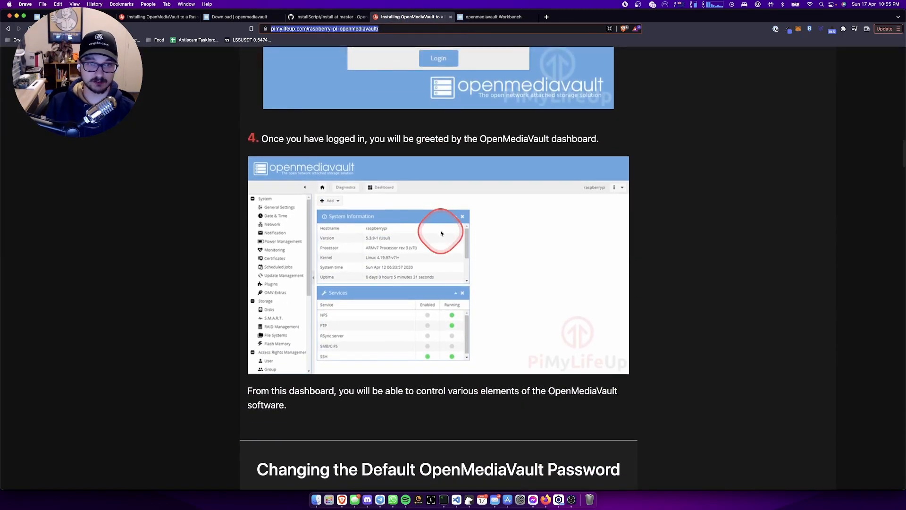
scroll(458, 194, "down", 4)
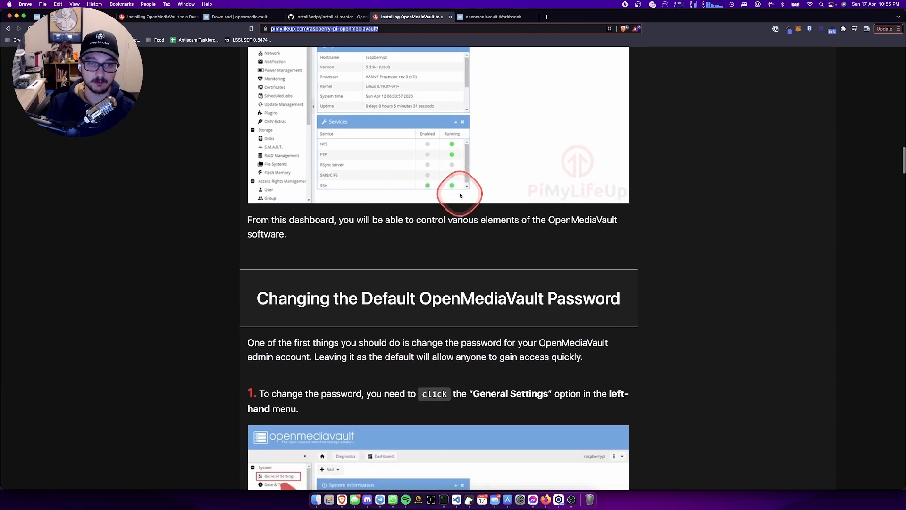
scroll(460, 195, "down", 10)
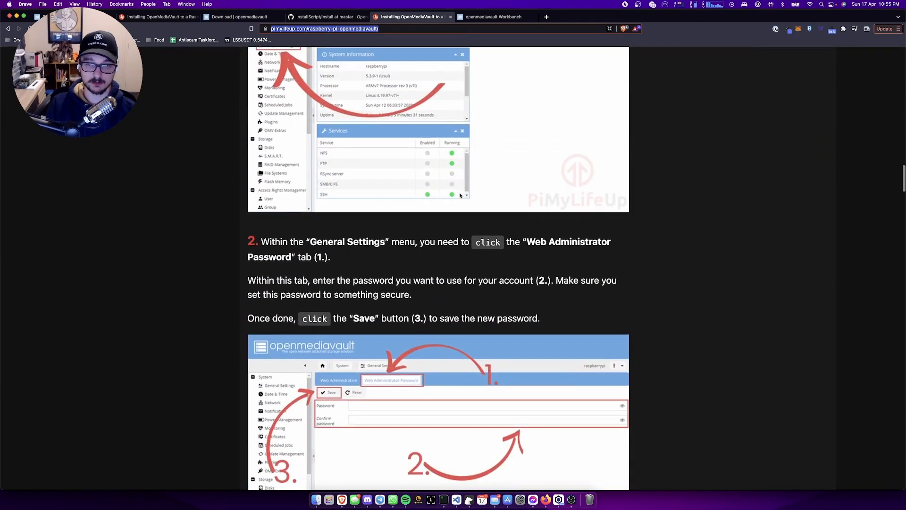
scroll(461, 195, "down", 4)
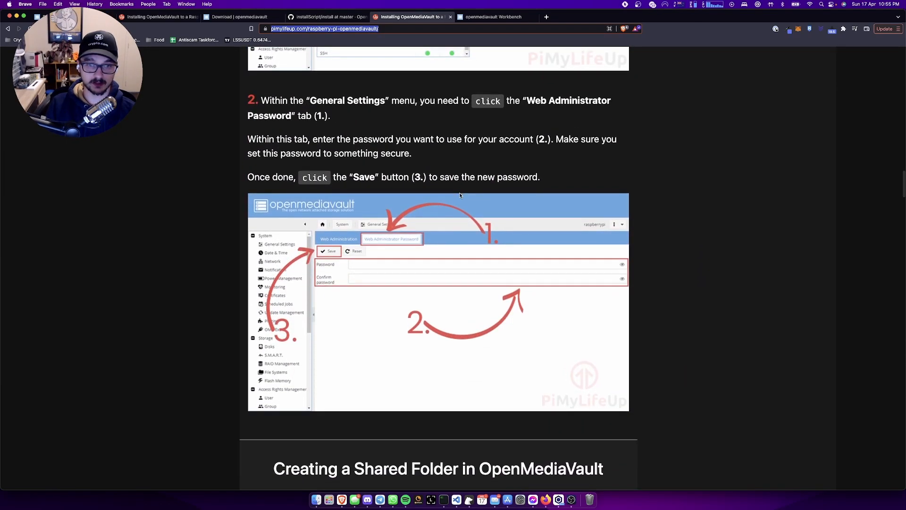
scroll(461, 195, "down", 10)
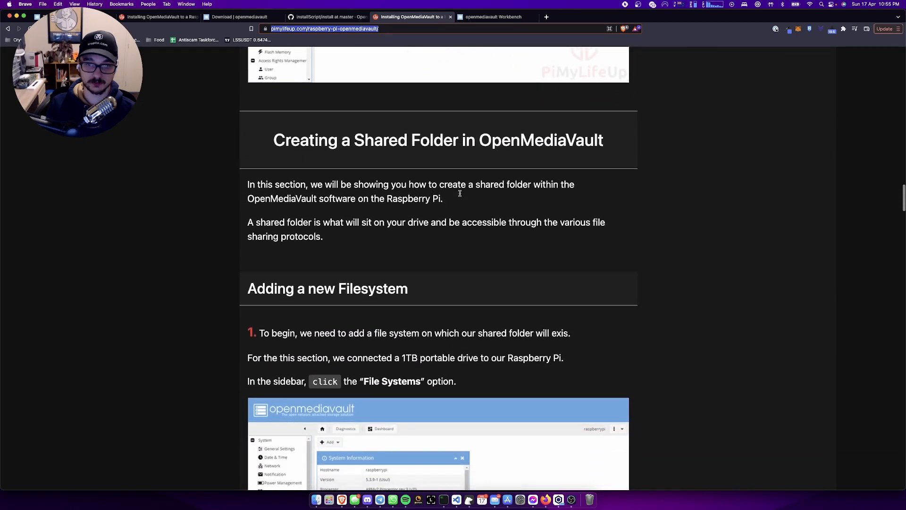
scroll(461, 195, "down", 5)
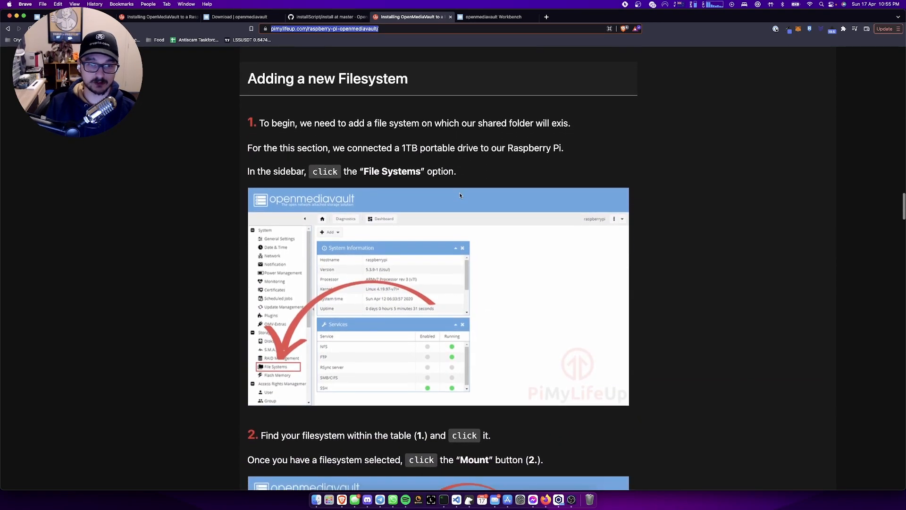
scroll(459, 195, "down", 2)
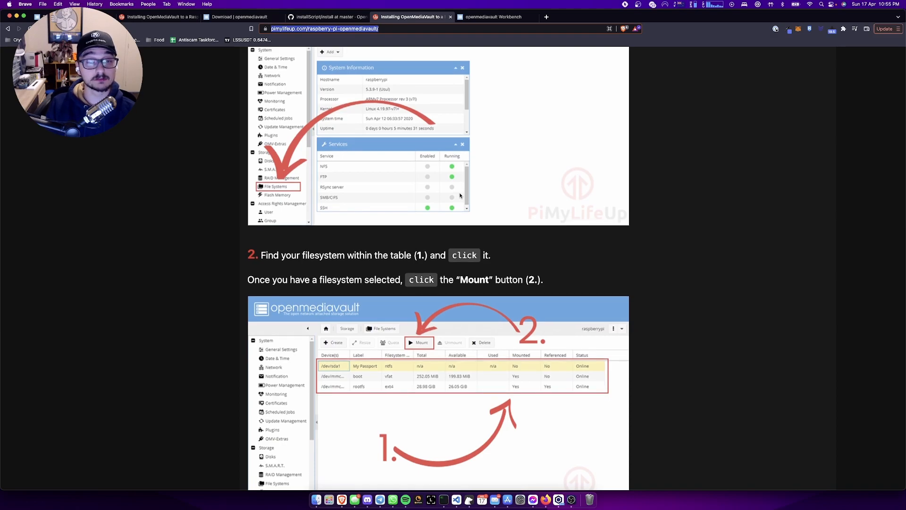
scroll(460, 195, "down", 10)
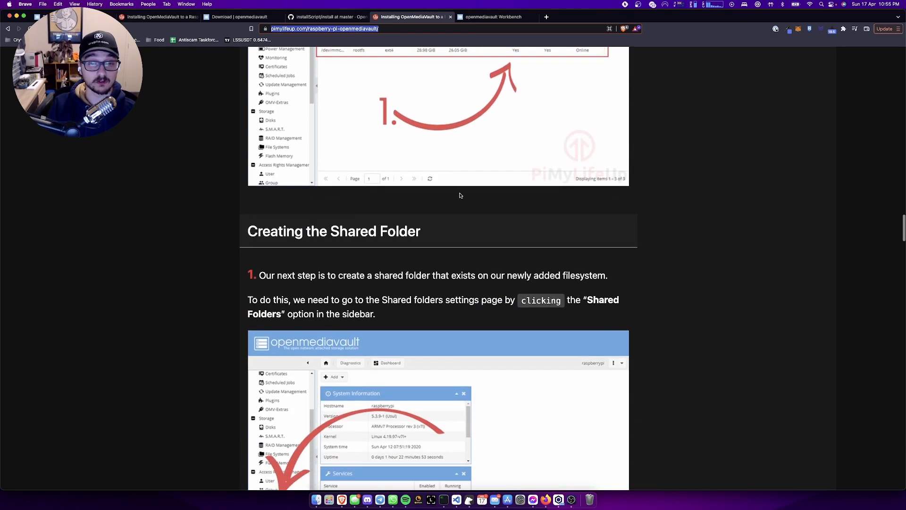
scroll(460, 195, "up", 5)
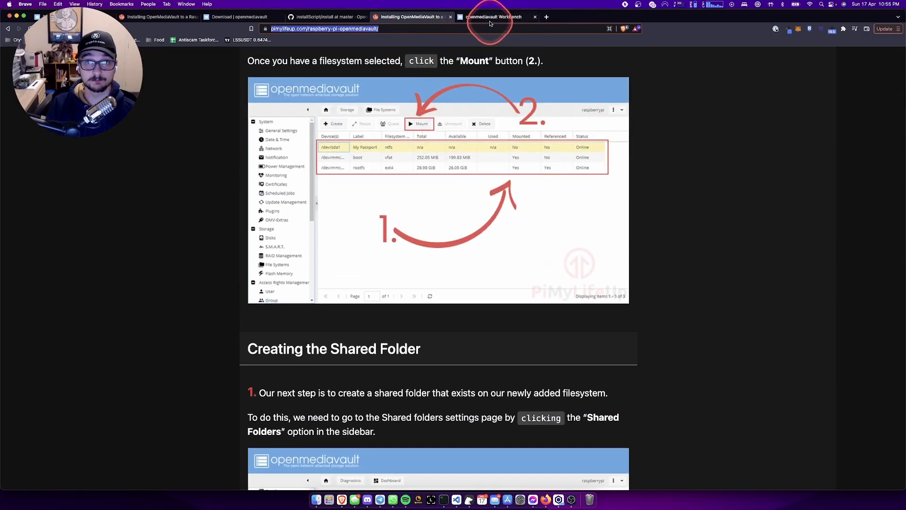
left_click(491, 17)
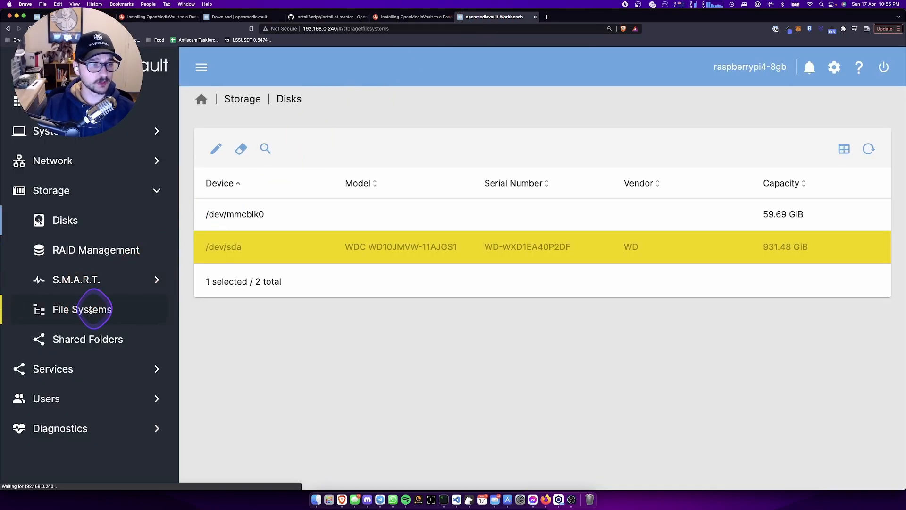
left_click(80, 310)
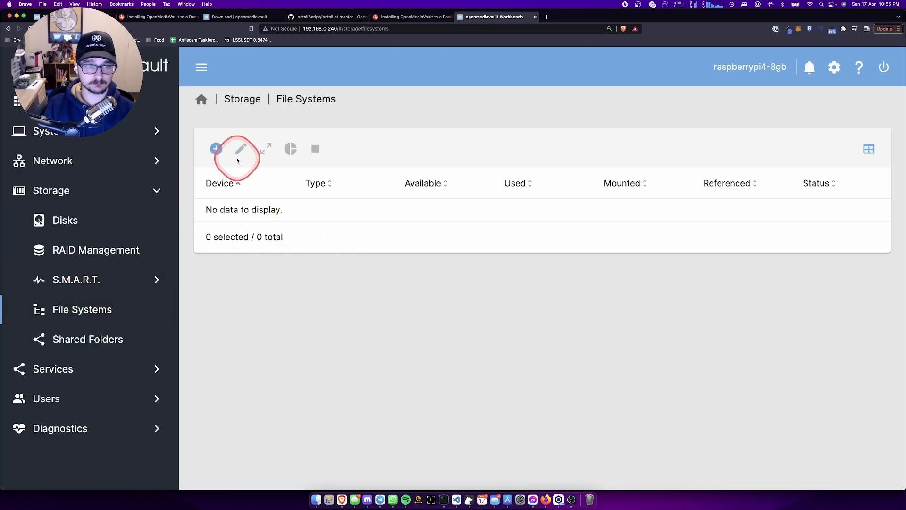
left_click(220, 146)
left_click(249, 207)
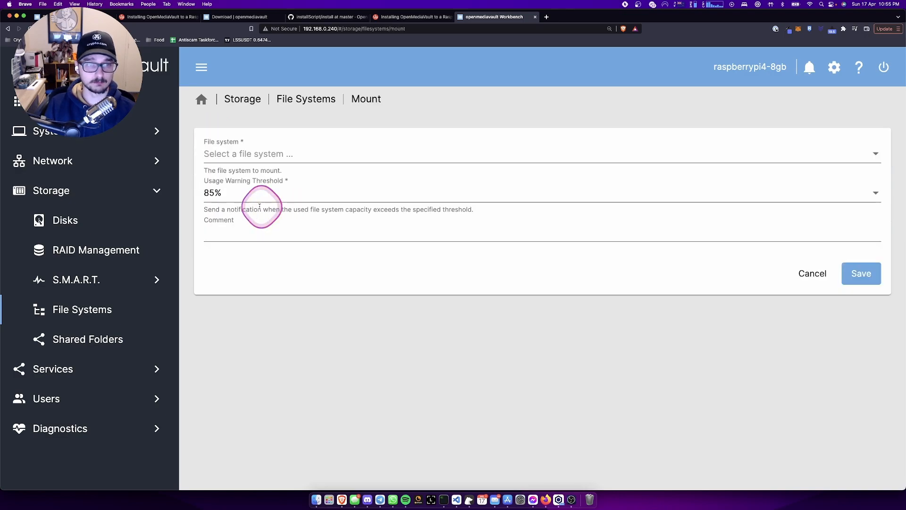
left_click(263, 154)
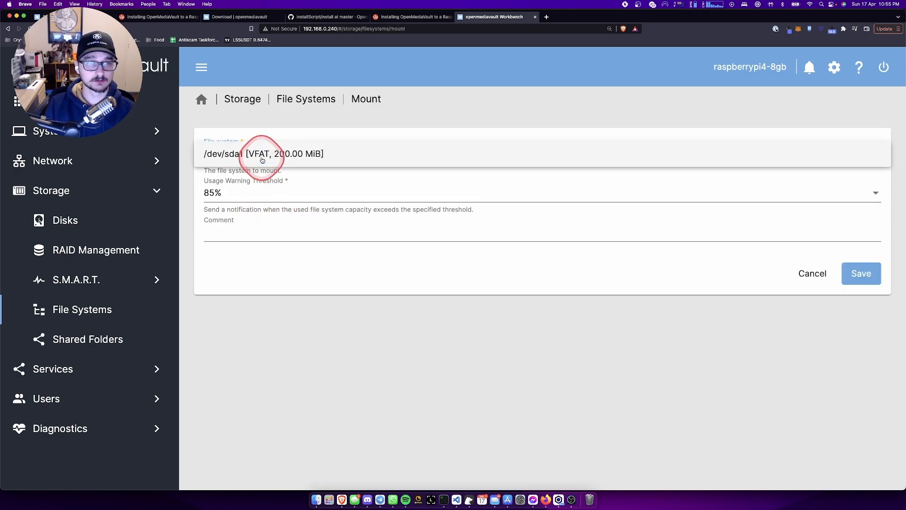
left_click(364, 277)
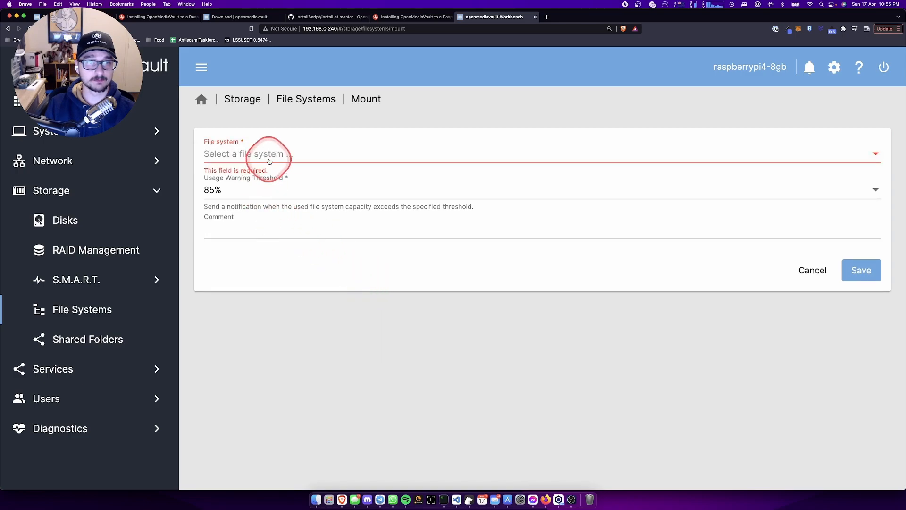
left_click(299, 99)
left_click(217, 148)
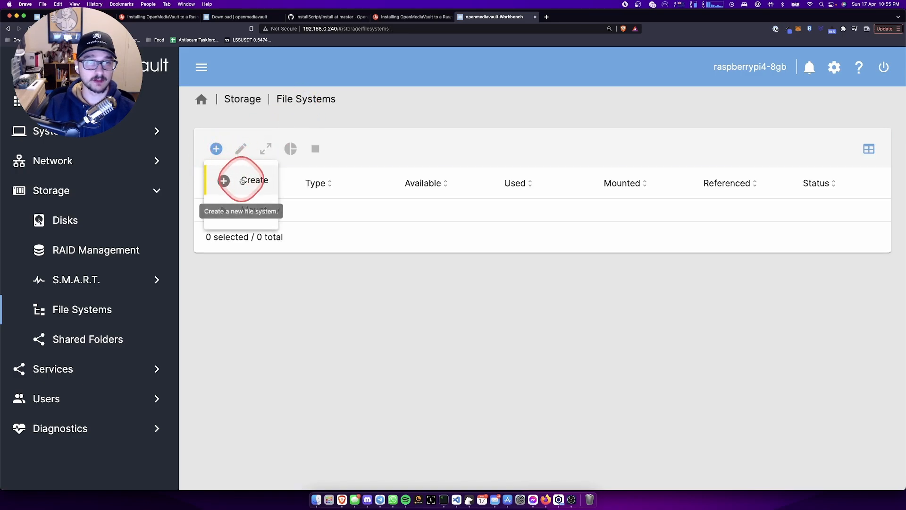
left_click(247, 180)
left_click(250, 160)
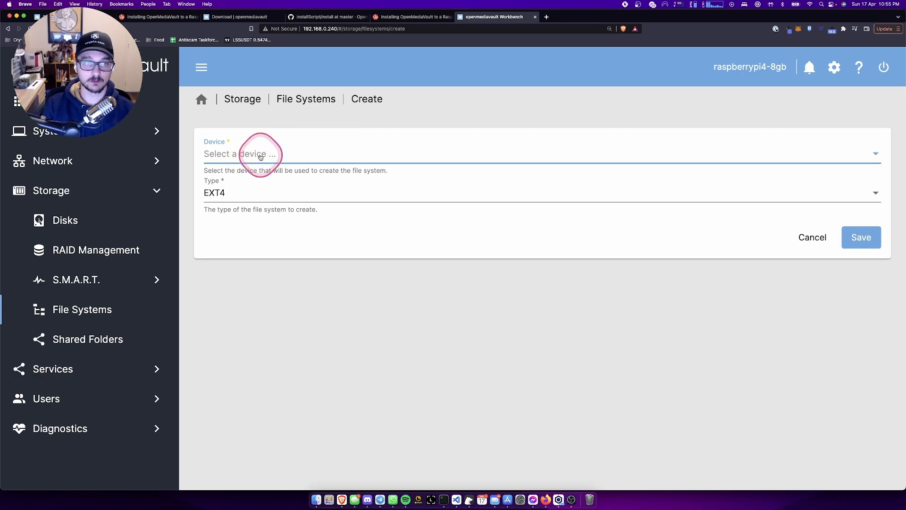
left_click(530, 192)
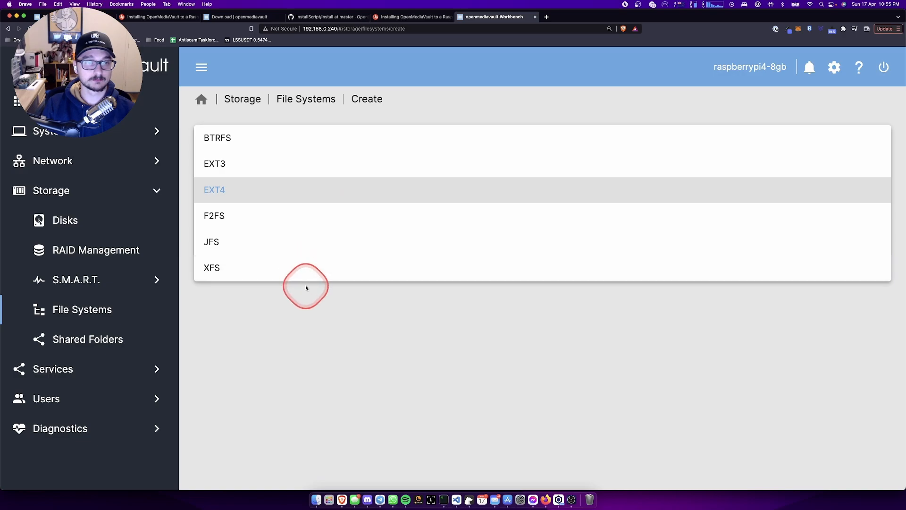
left_click(311, 300)
- Quick-wipe the 931.48 GiB /dev/sda drive from Storage > Disks, confirming data loss, and close the output
left_click(76, 220)
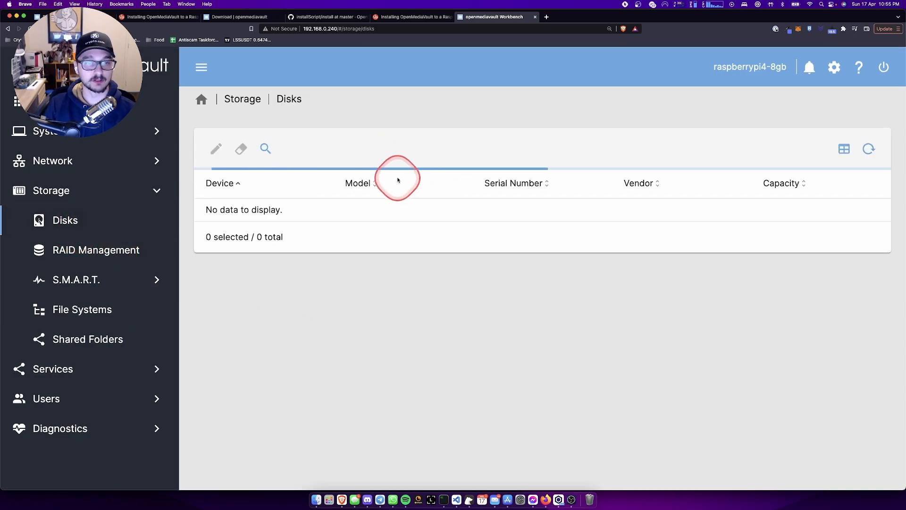
left_click(286, 244)
left_click(412, 246)
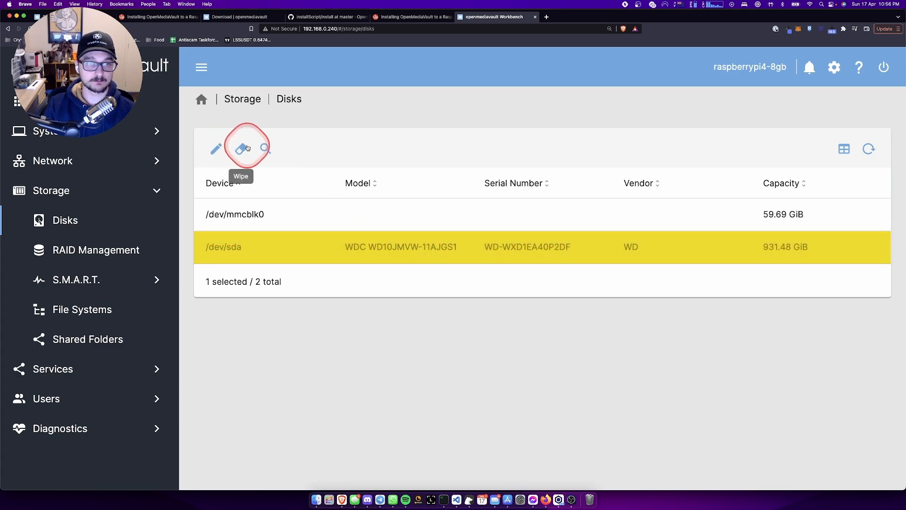
left_click(242, 149)
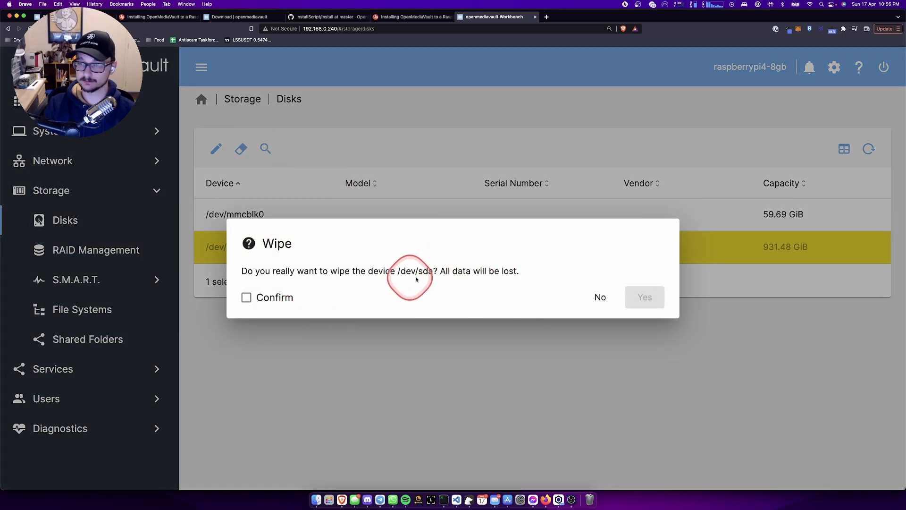
left_click(277, 298)
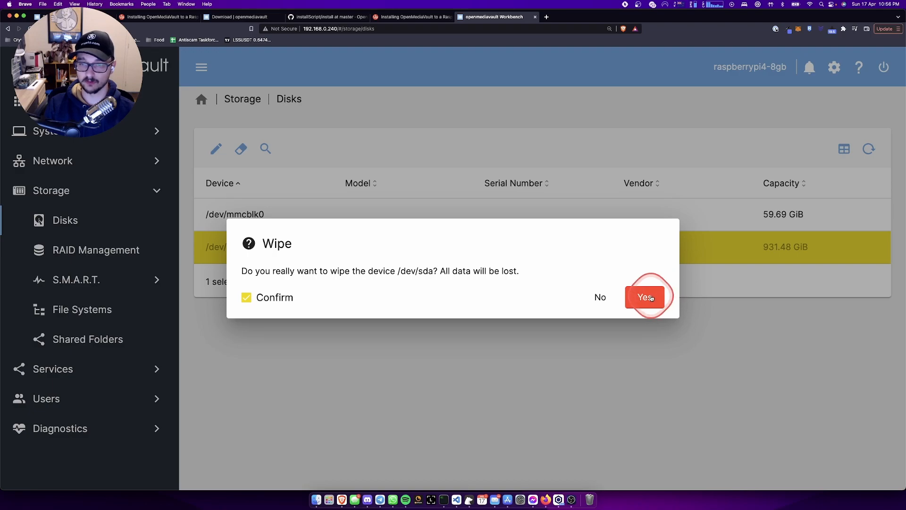
left_click(650, 298)
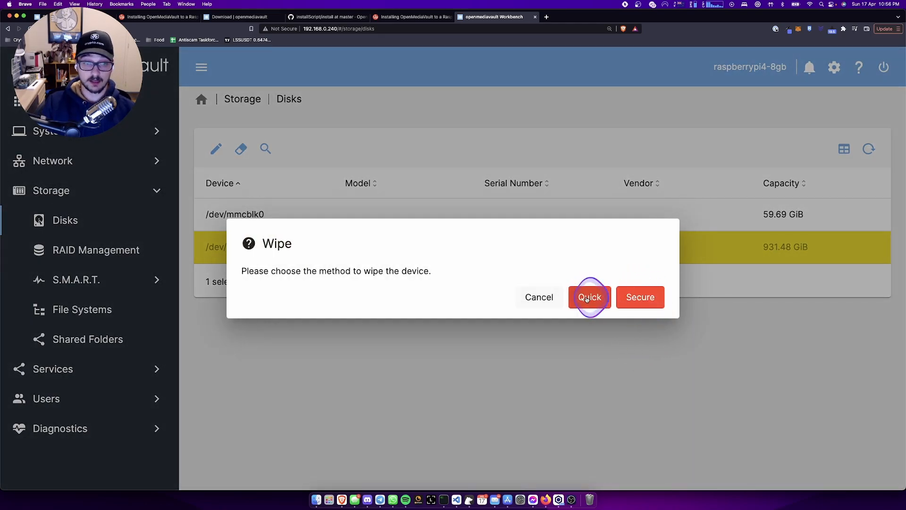
left_click(591, 297)
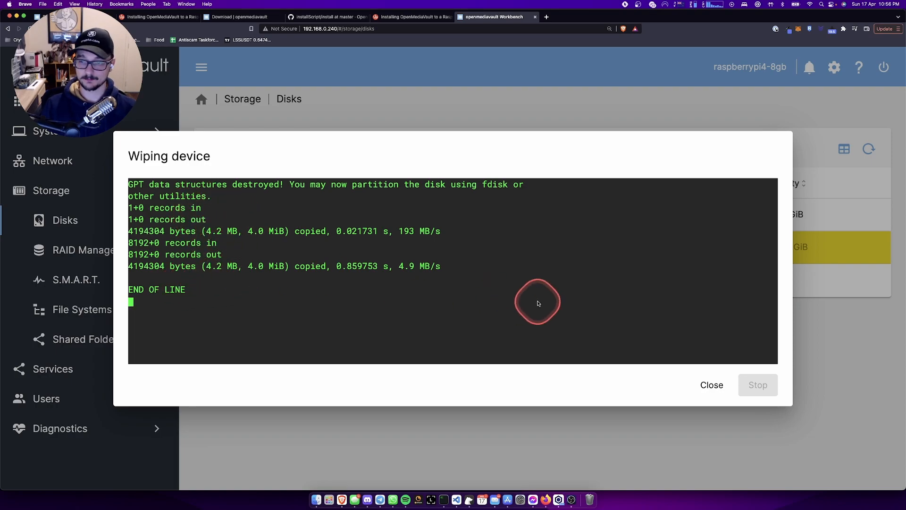
left_click(712, 387)
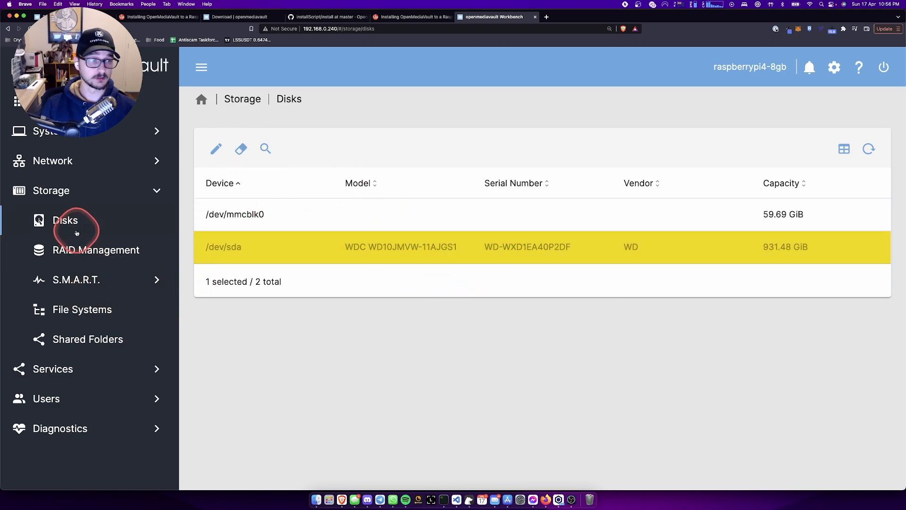
- Create an EXT4 file system on the WDC /dev/sda drive from Storage > File Systems
left_click(97, 311)
left_click(217, 149)
left_click(255, 180)
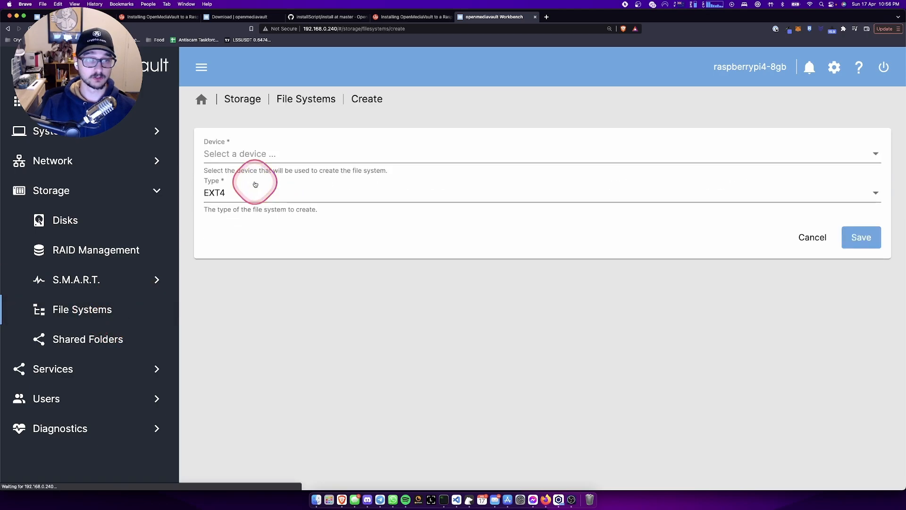
left_click(292, 164)
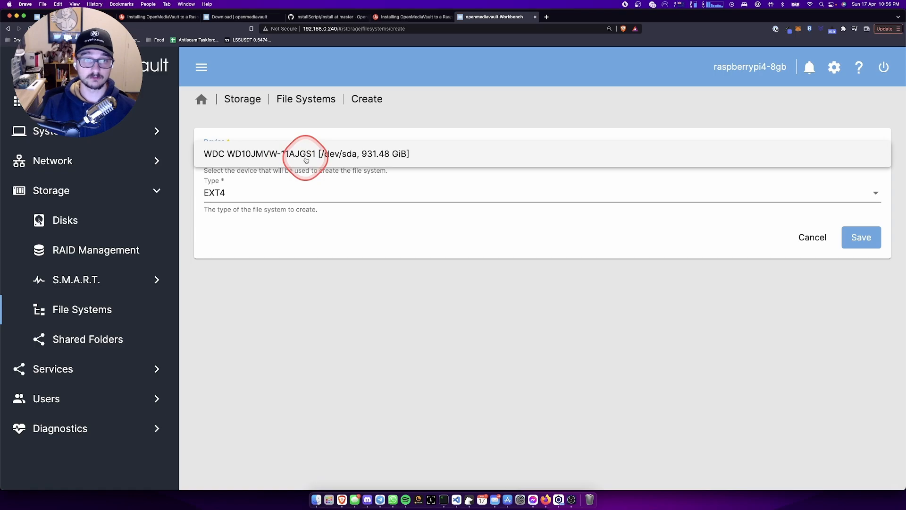
left_click(328, 154)
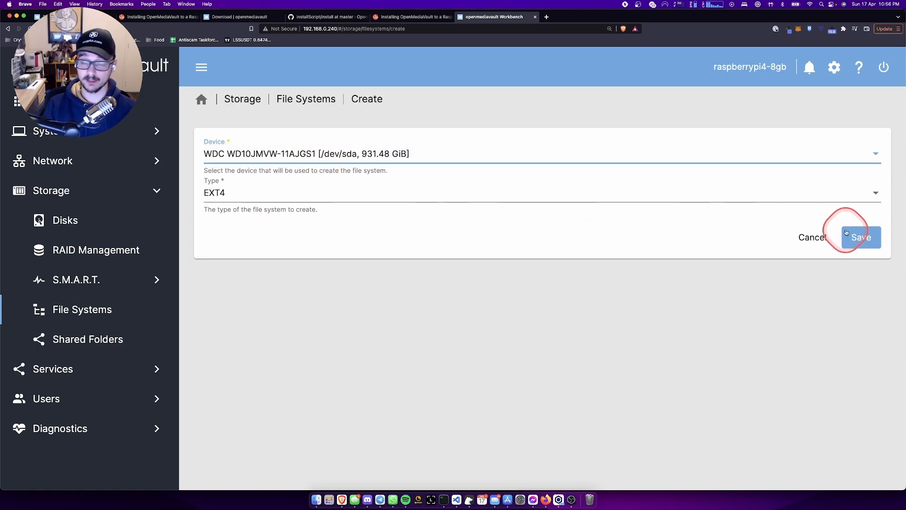
left_click(861, 234)
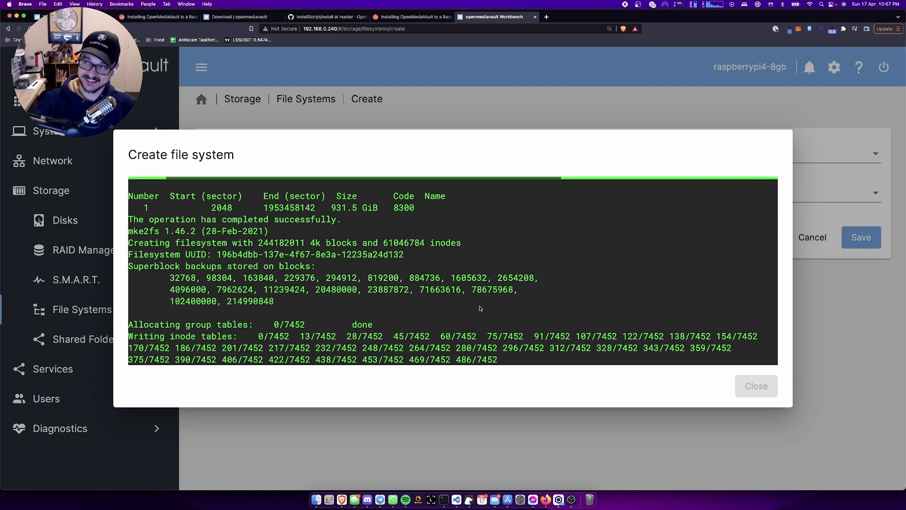
- Read through the guide's SMB/CIFS and user sections, scroll back to the Shared Folders step, and return
left_click(426, 18)
scroll(369, 314, "down", 5)
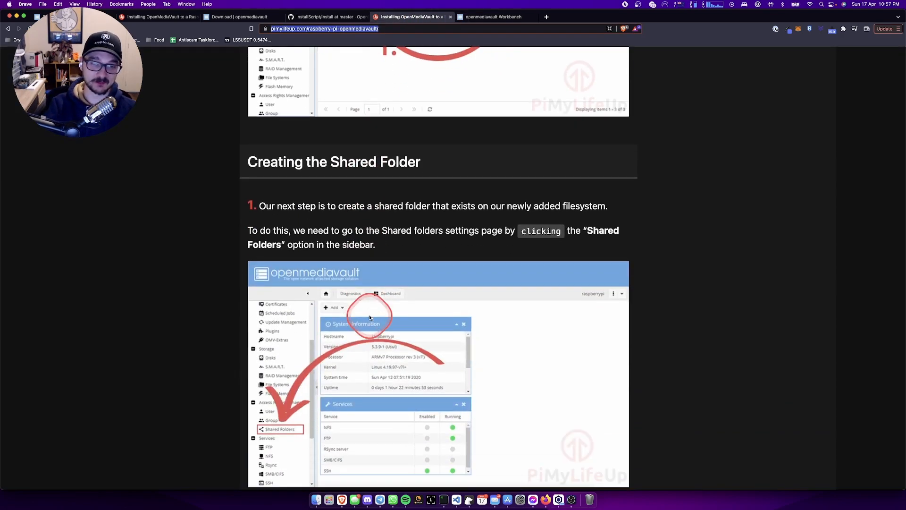
scroll(370, 314, "down", 5)
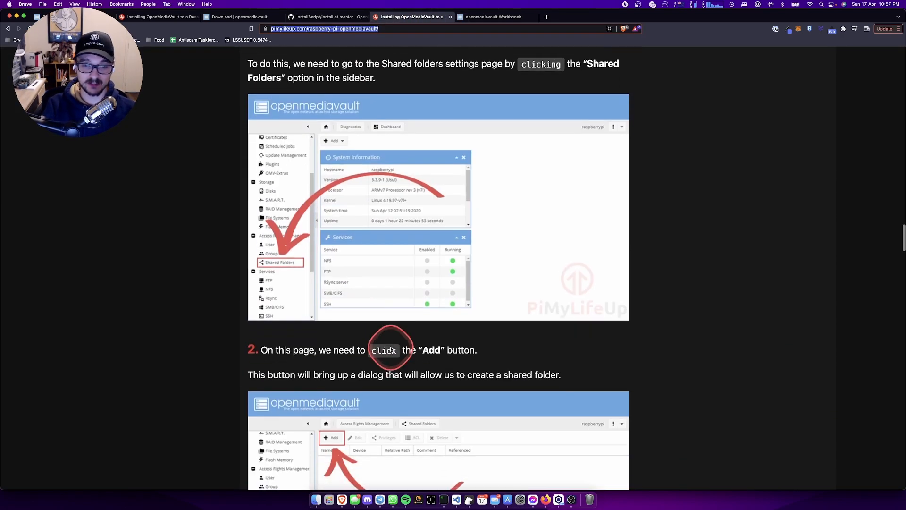
scroll(391, 349, "down", 10)
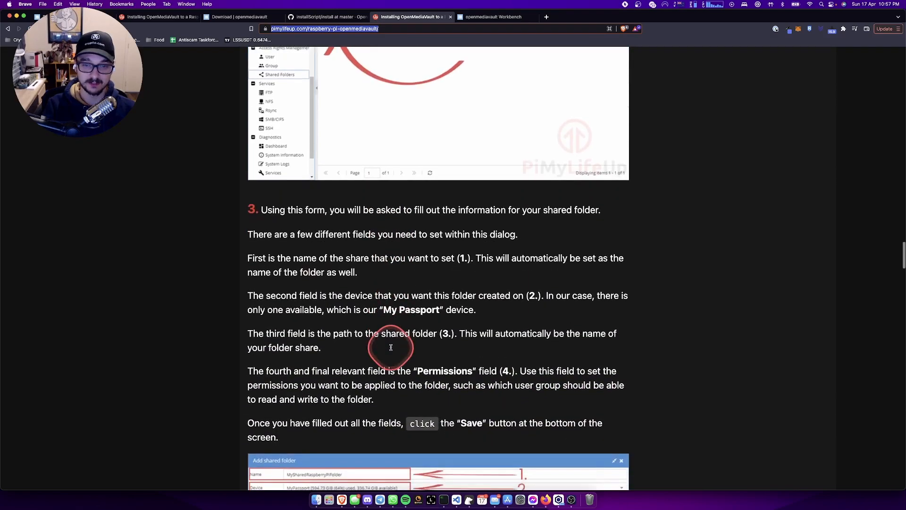
scroll(515, 314, "down", 3)
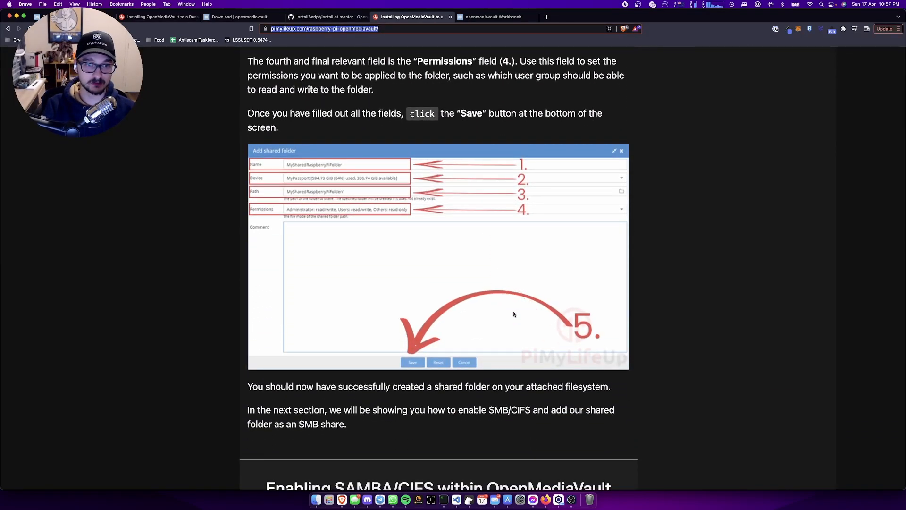
scroll(514, 314, "down", 7)
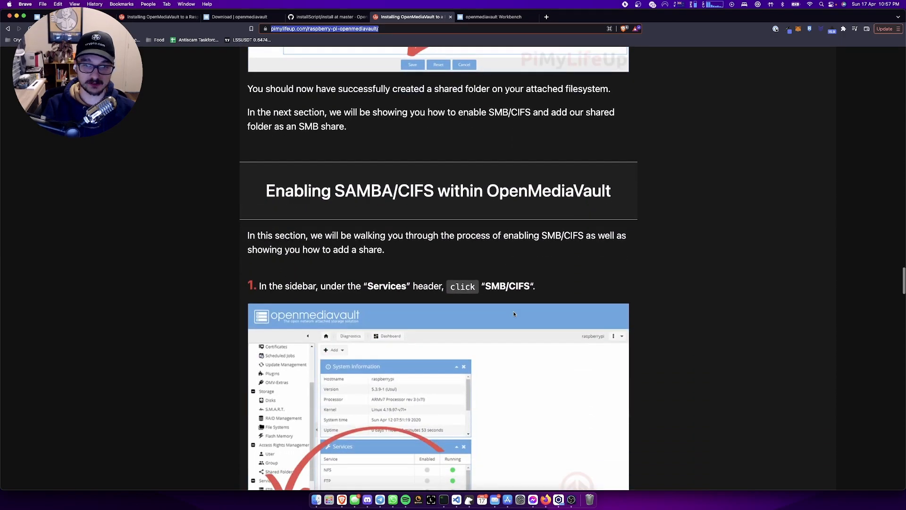
scroll(514, 314, "down", 1)
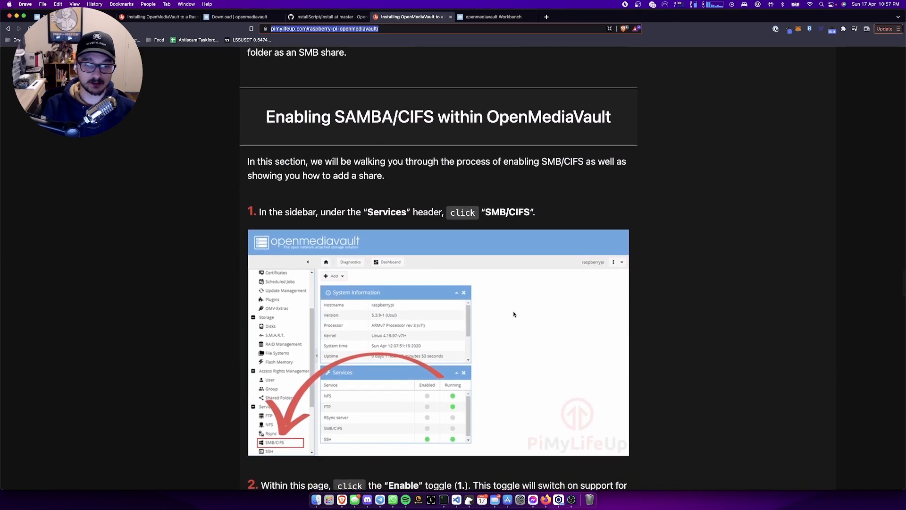
scroll(514, 314, "down", 5)
scroll(515, 314, "down", 4)
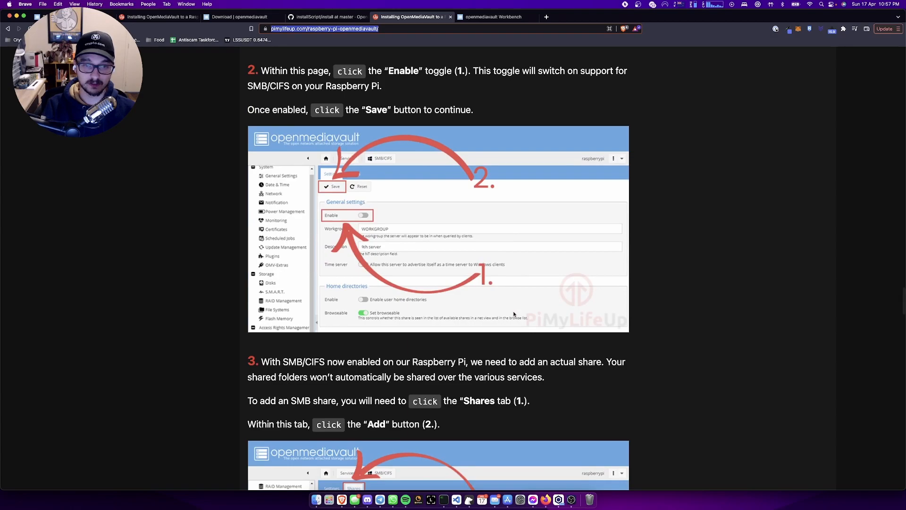
scroll(514, 314, "down", 6)
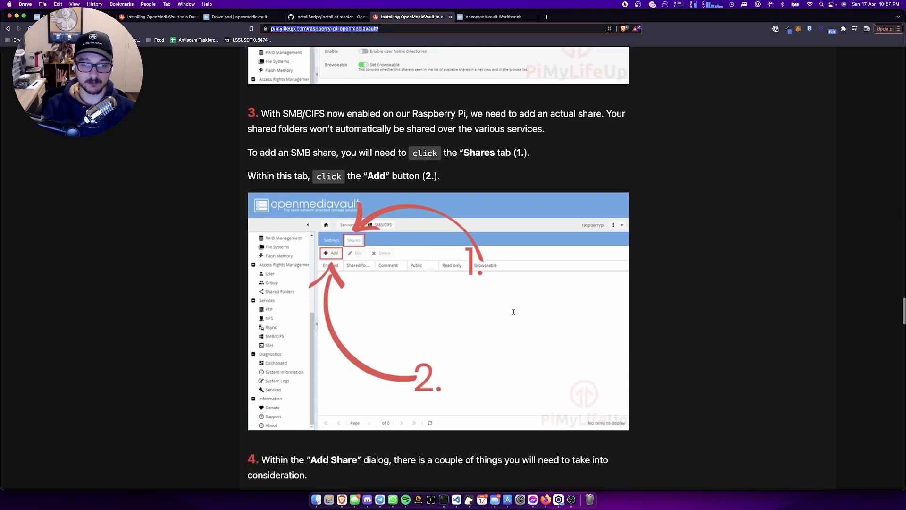
scroll(514, 314, "down", 13)
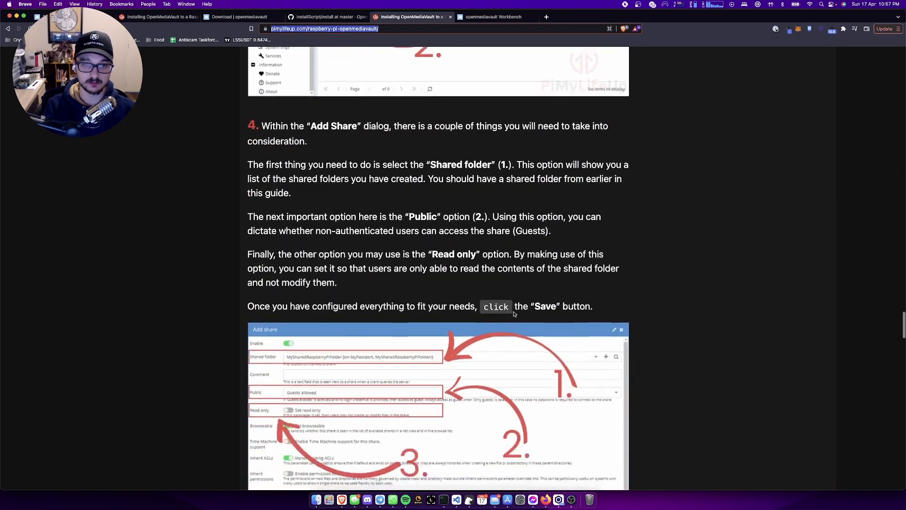
scroll(514, 314, "down", 8)
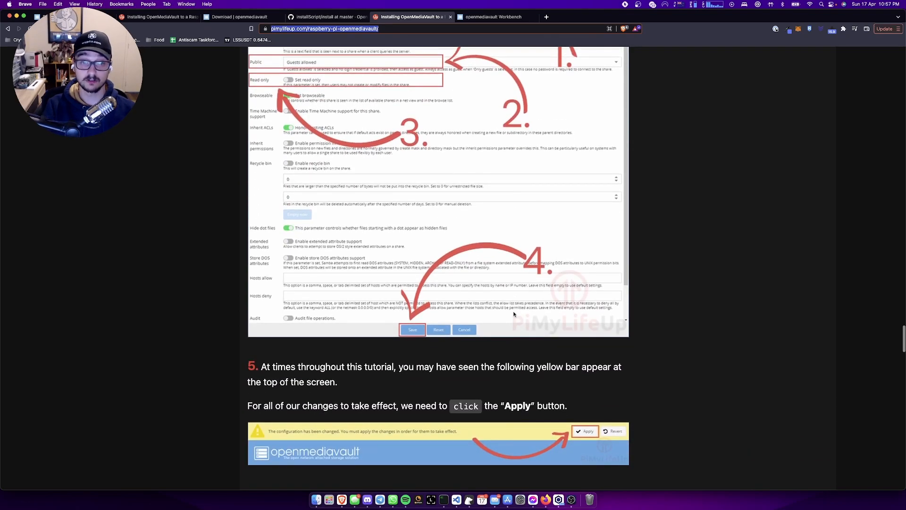
scroll(515, 314, "down", 6)
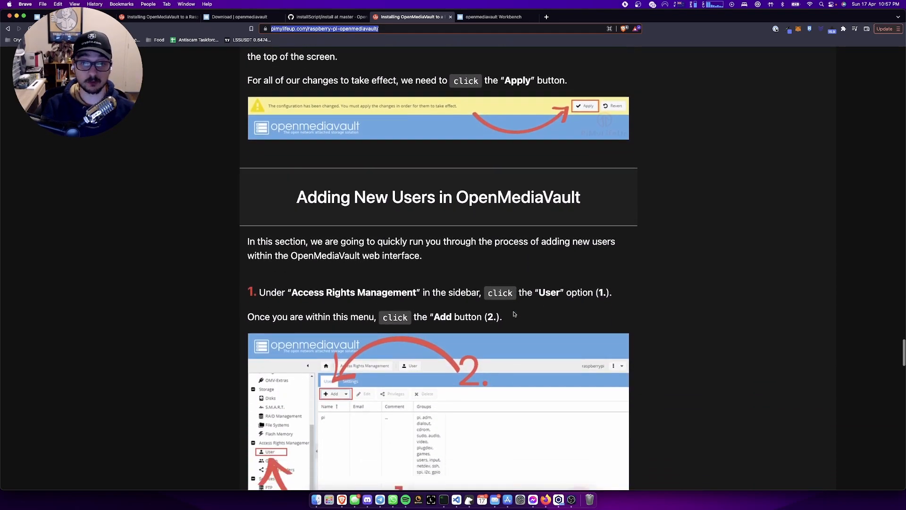
scroll(514, 314, "up", 19)
scroll(514, 314, "up", 20)
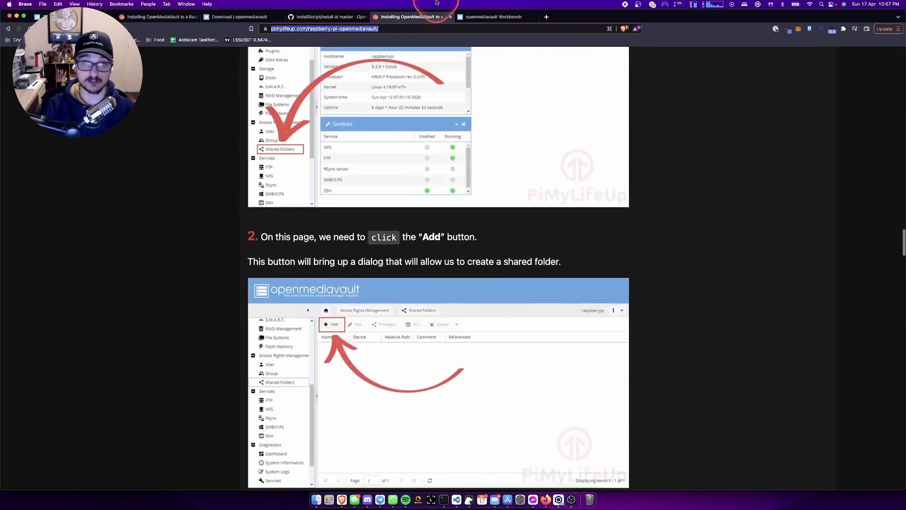
left_click(514, 11)
- Bring back the Create file system dialog and follow mke2fs writing inode tables to 1194/7452
left_click(514, 12)
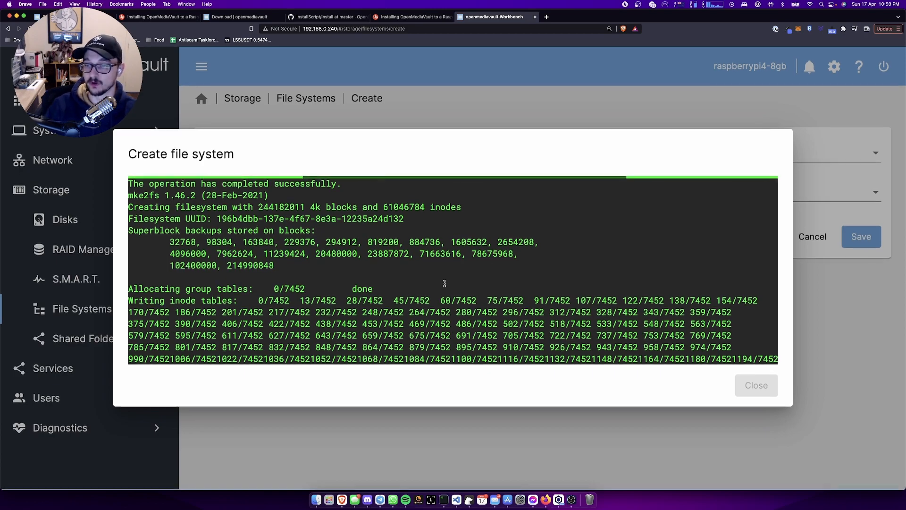
left_click(556, 328)
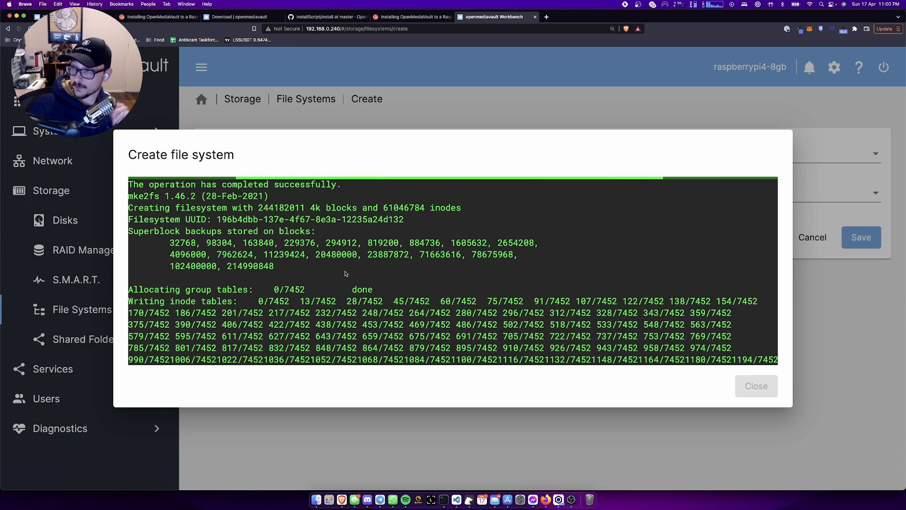
left_click(385, 242)
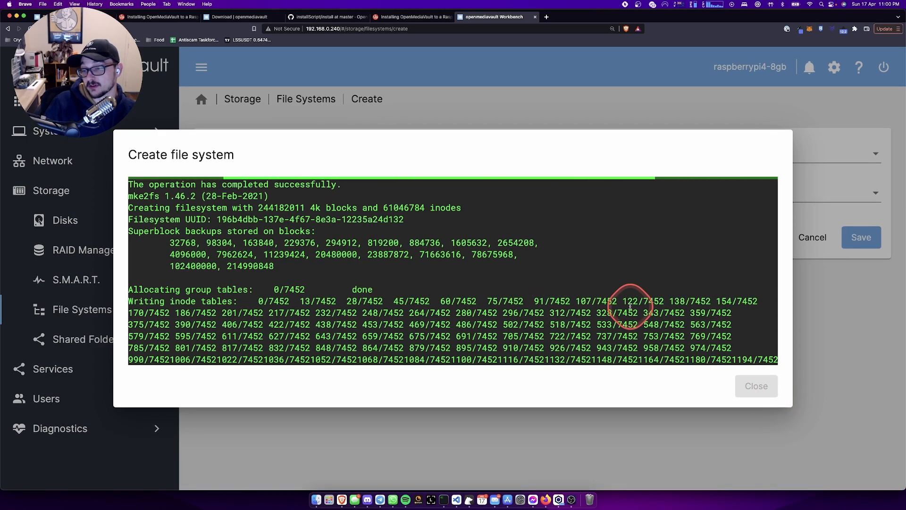
key("super+minus")
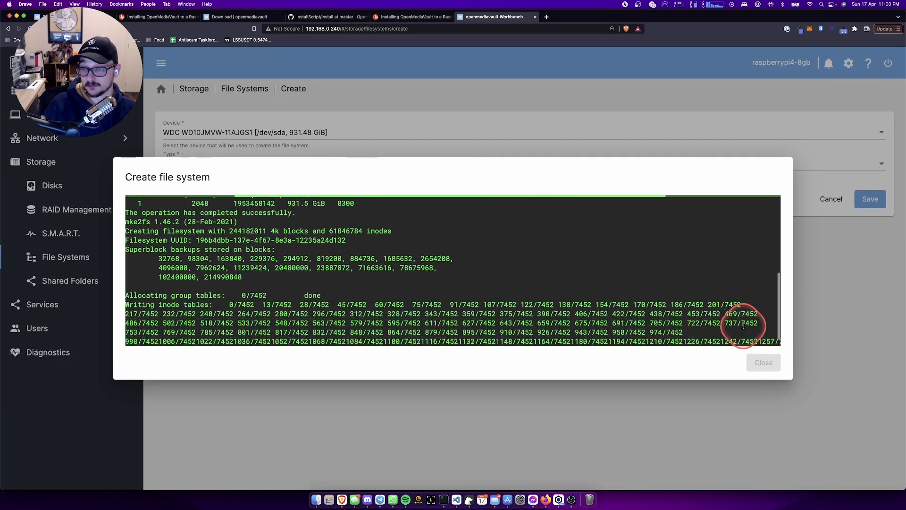
key("super+minus")
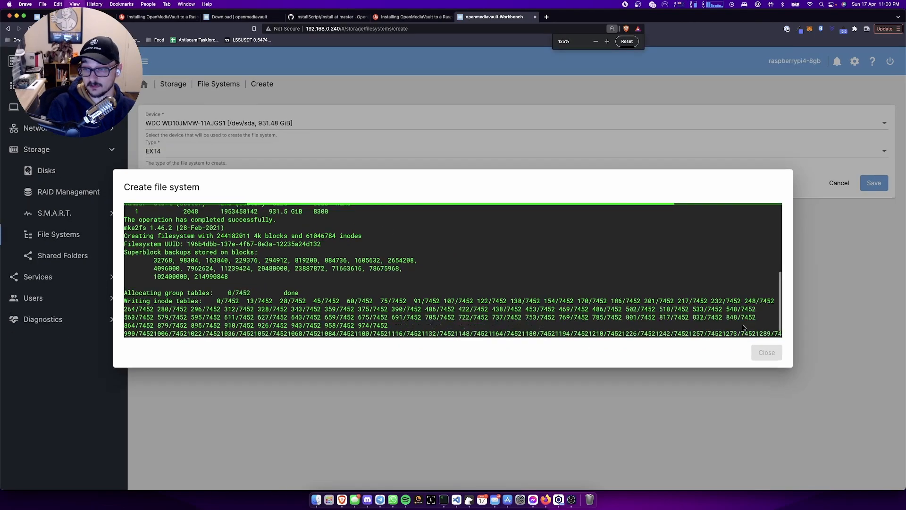
key("super+minus")
key("super+minus")
key("super+minus")
key("super+minus")
key("super+minus")
key("super+minus")
key("super+minus")
key("super+minus")
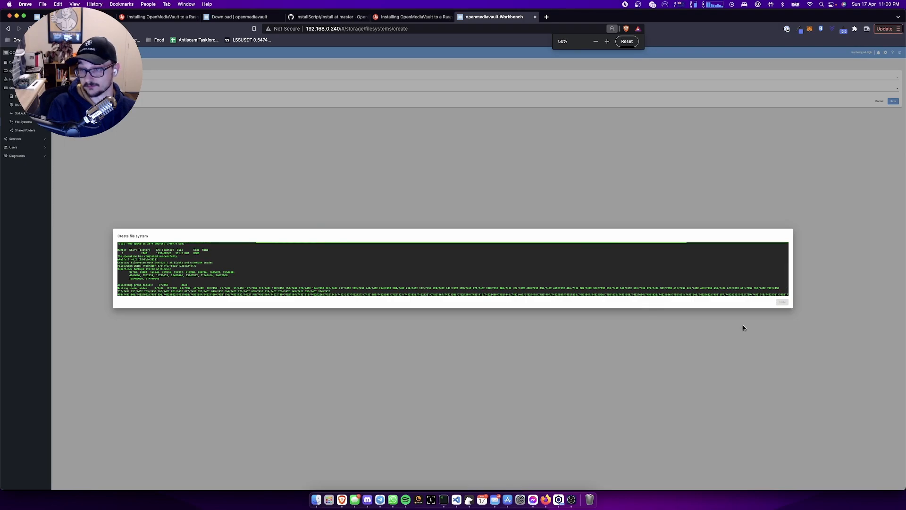
key("super+equal")
key("super+equal")
key("super+equal")
key("super+equal")
key("super+equal")
key("super+equal")
key("super+equal")
key("super+equal")
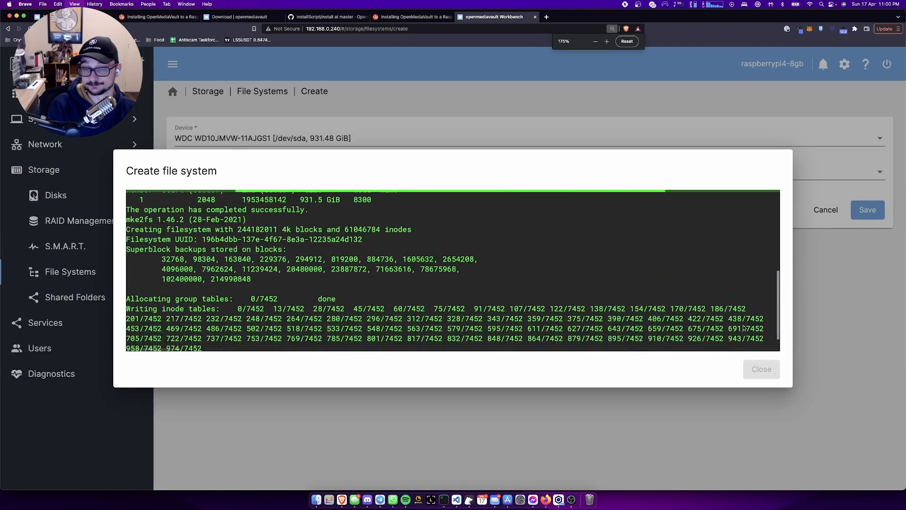
key("super+equal")
key("super+equal")
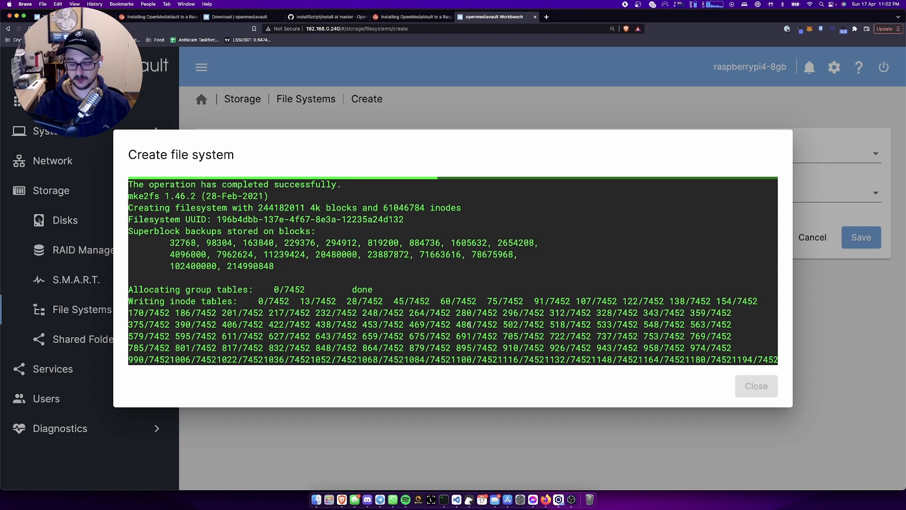
- Let the EXT4 formatting of /dev/sda reach END OF LINE, then close the output dialog
scroll(495, 334, "up", 1)
scroll(495, 334, "up", 2)
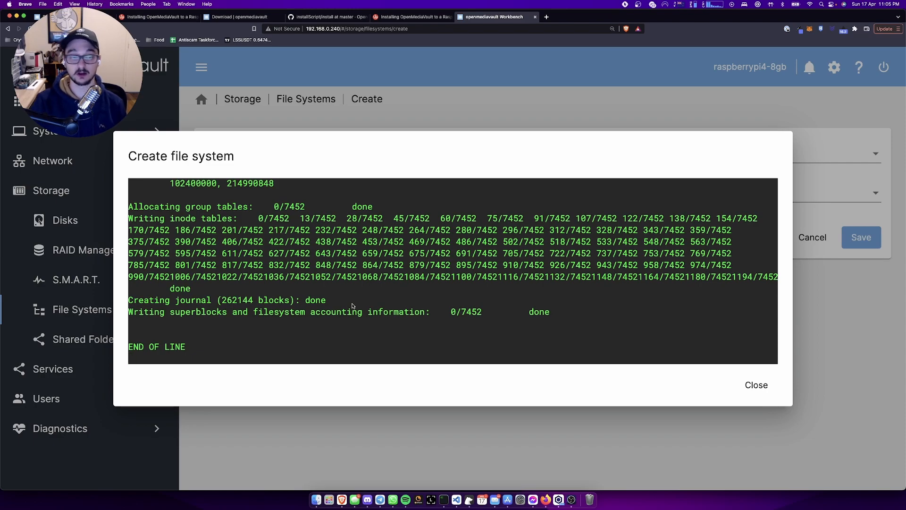
left_click(755, 385)
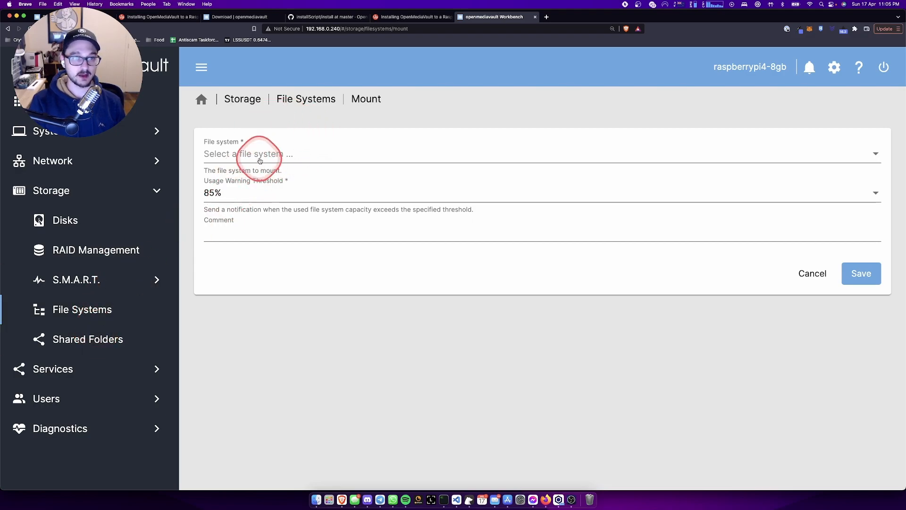
- Start a new shared folder named RaspberryPi-NAS-Storage, replacing the name's spaces with hyphens
left_click(110, 338)
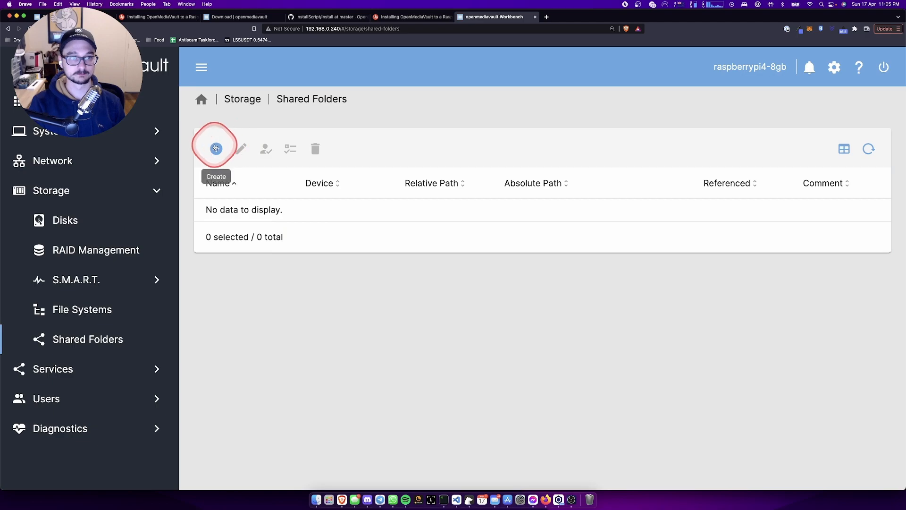
left_click(216, 149)
left_click(252, 156)
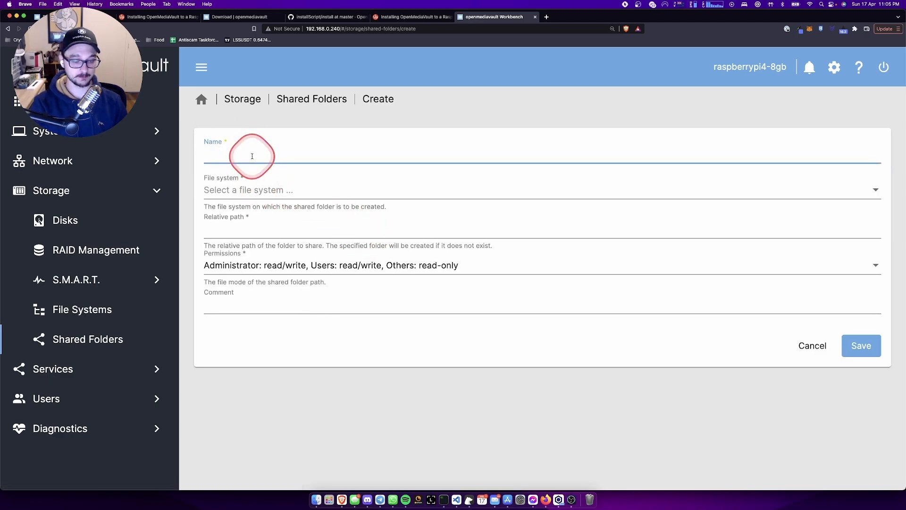
type("Ra")
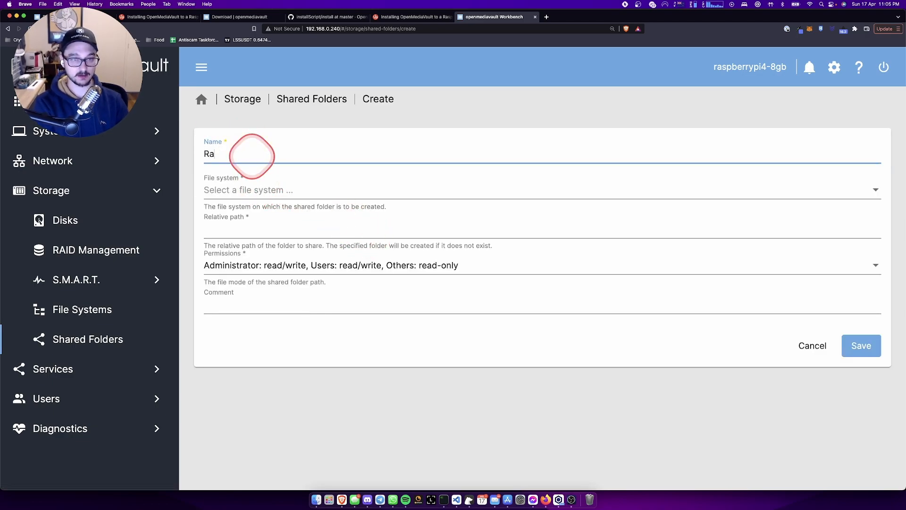
type("spberryPi NAS Storage")
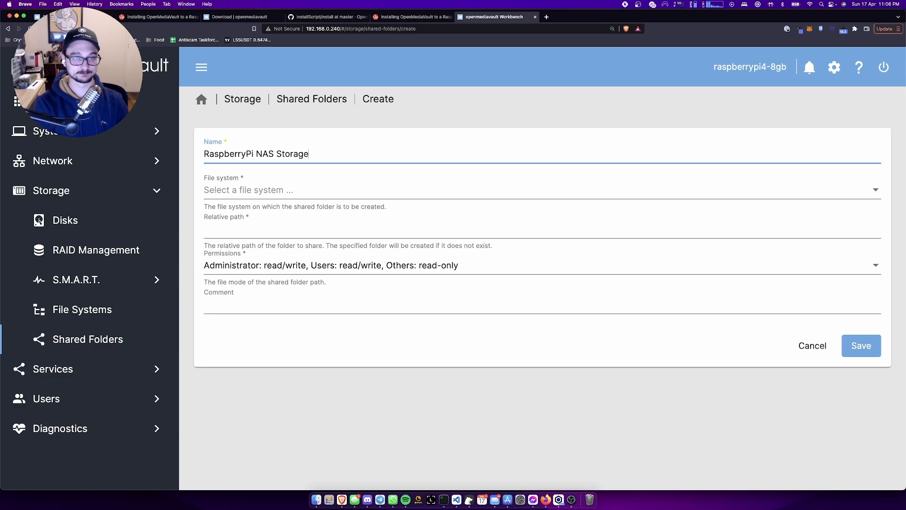
left_click(246, 188)
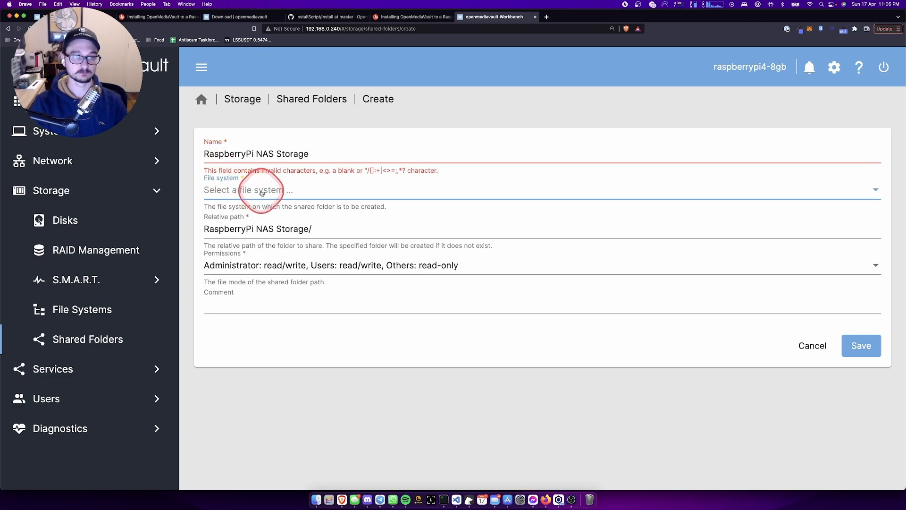
left_click(276, 154)
key("BackSpace")
type("-")
key("Left")
key("Left")
key("Left")
key("Left")
key("BackSpace")
type("-")
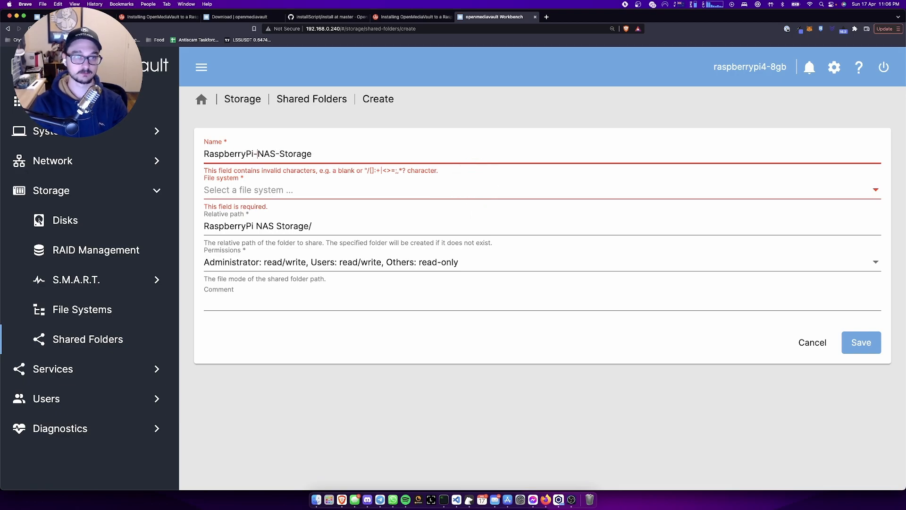
- Try repeatedly to pick a file system, finding none listed, then return to the guide
left_click(466, 189)
left_click(421, 189)
left_click(304, 188)
left_click(411, 184)
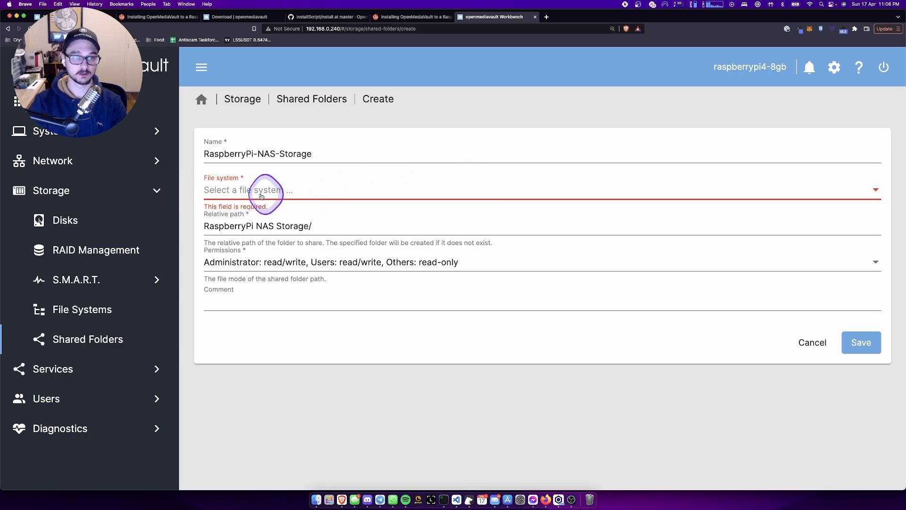
left_click(289, 226)
left_click(276, 201)
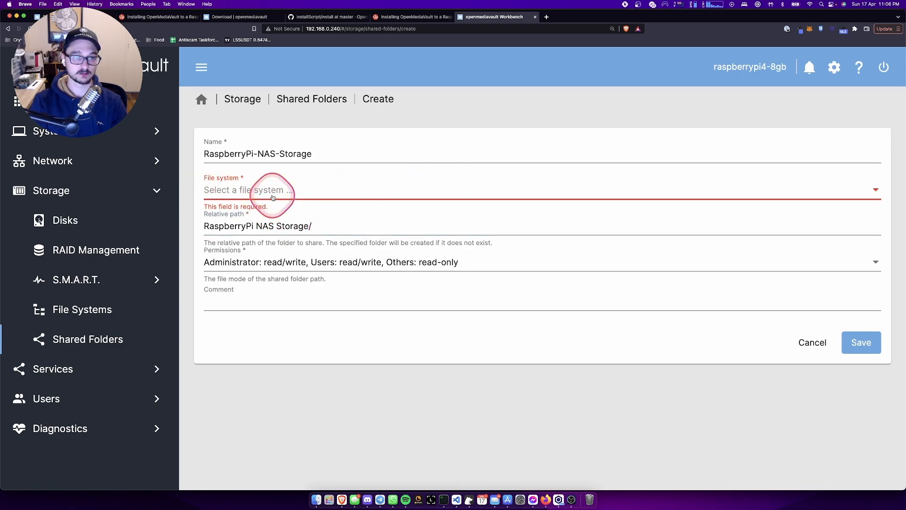
triple_click(304, 192)
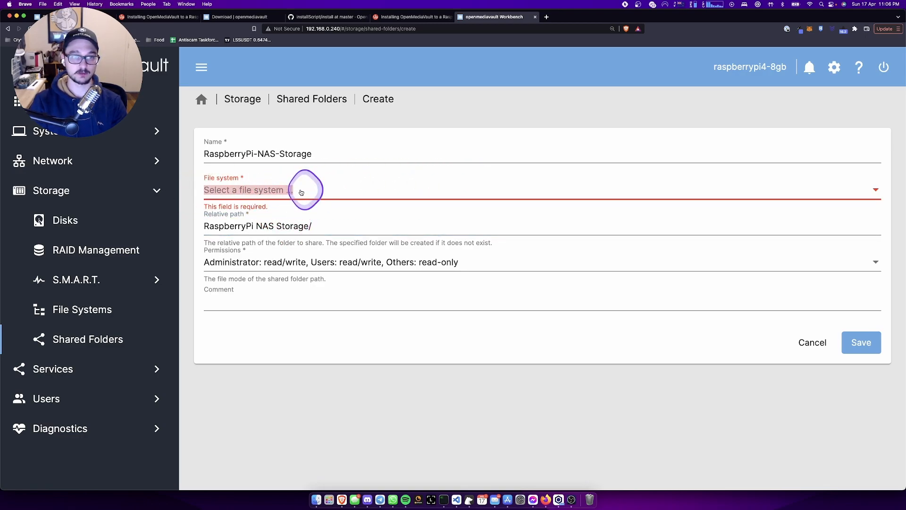
left_click(876, 190)
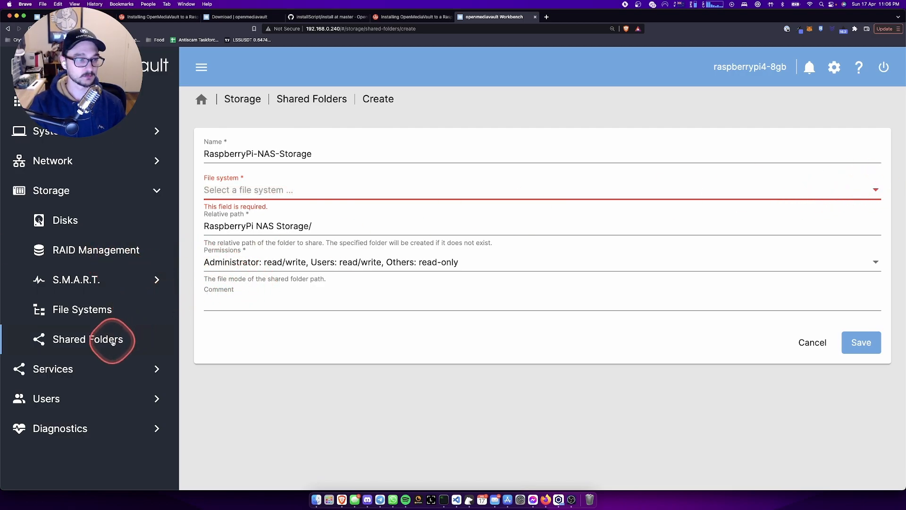
left_click(406, 17)
- Scroll back up the guide to the File Systems and Mount steps, then return to OpenMediaVault
scroll(454, 234, "up", 10)
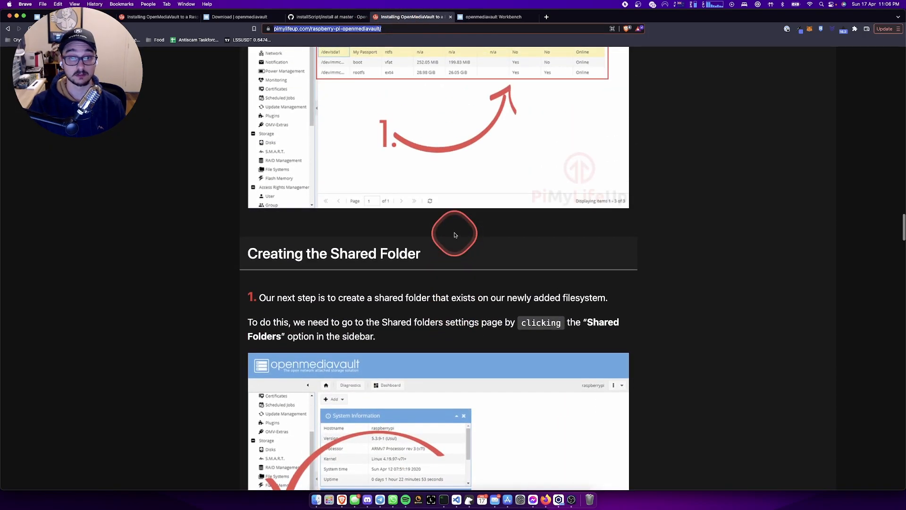
scroll(455, 235, "up", 2)
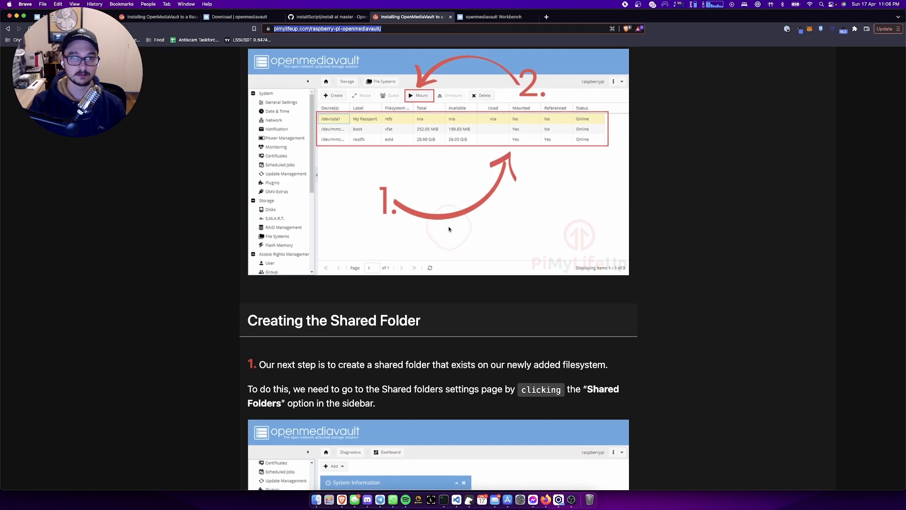
scroll(444, 222, "up", 4)
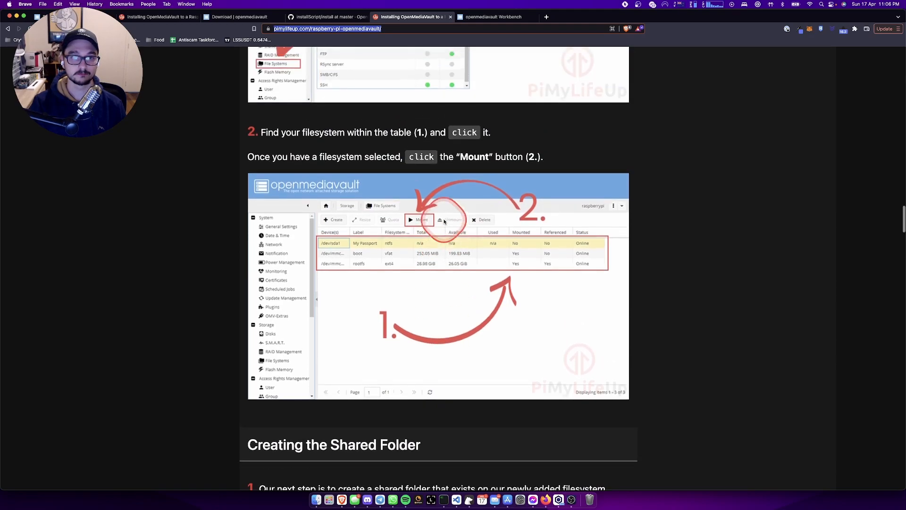
scroll(444, 222, "up", 2)
scroll(445, 222, "up", 3)
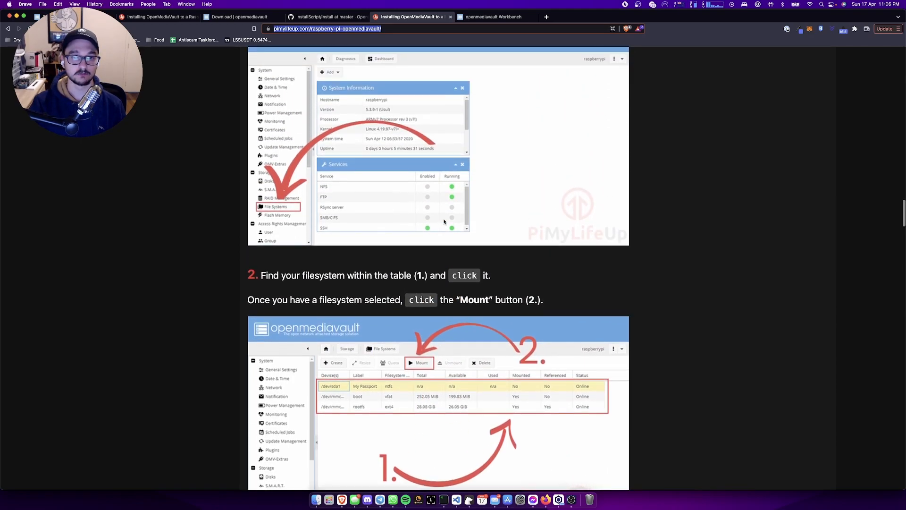
scroll(445, 222, "up", 3)
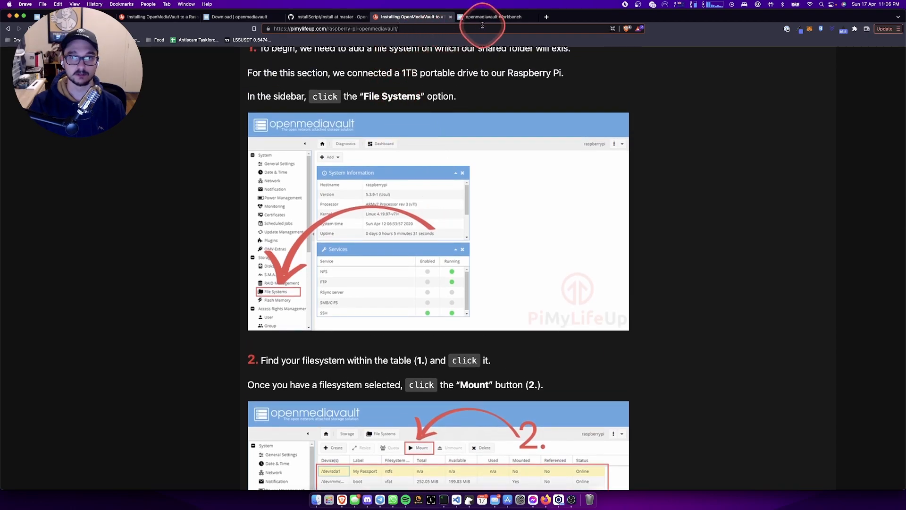
left_click(482, 19)
- Mount /dev/sda1 [EXT4, 931.48 GiB] from the File Systems page and confirm
left_click(82, 309)
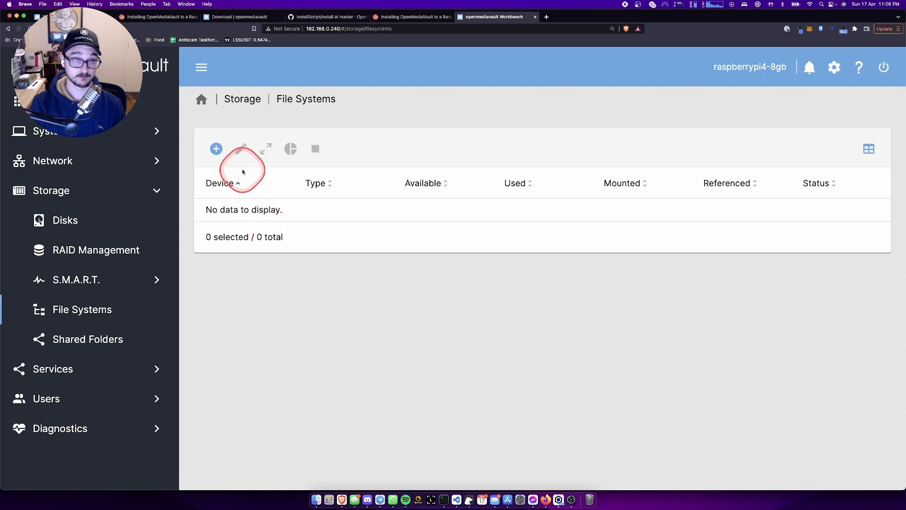
left_click(226, 156)
left_click(250, 207)
left_click(292, 160)
left_click(289, 156)
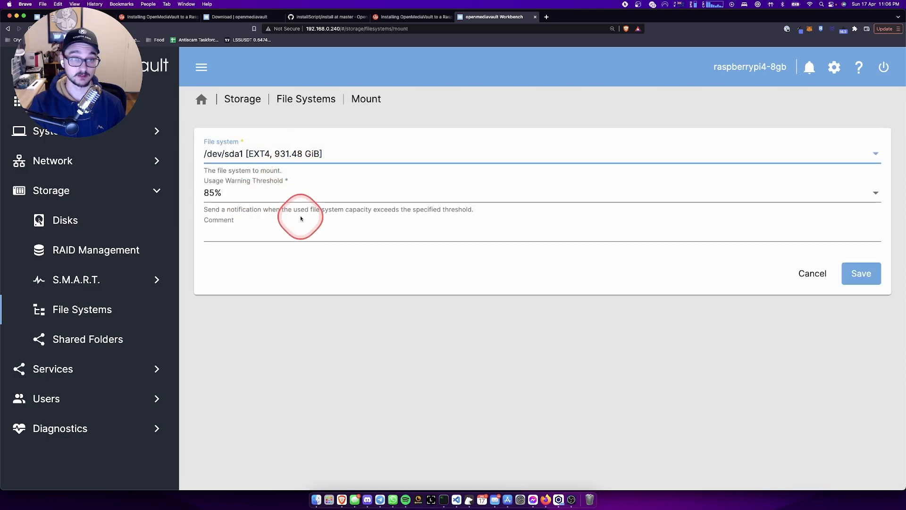
left_click(860, 273)
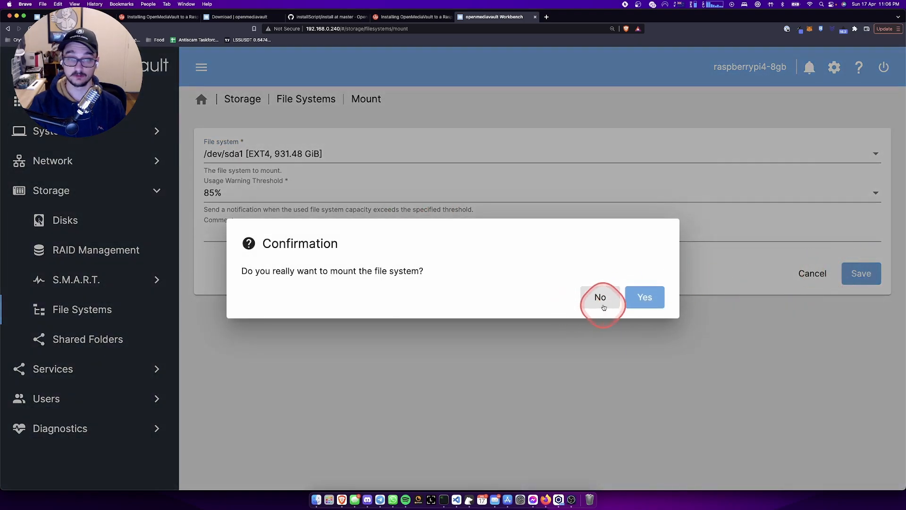
left_click(656, 297)
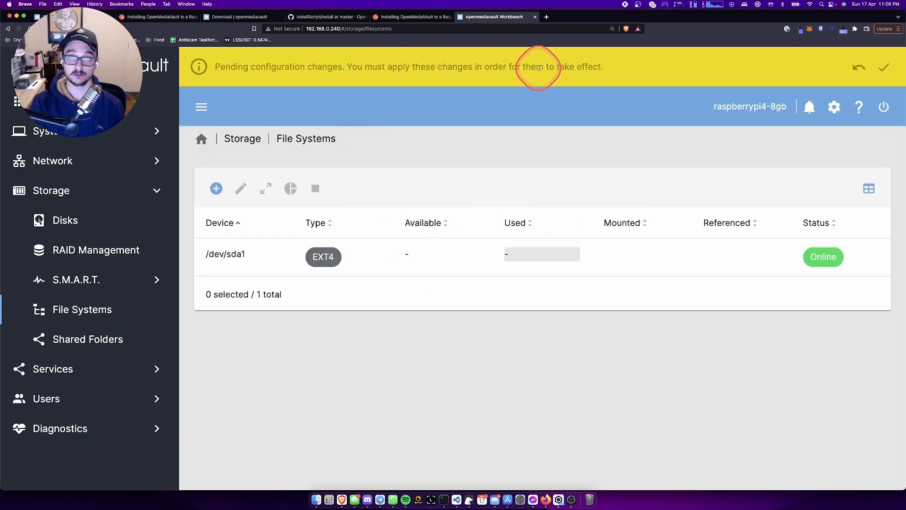
- Confirm and apply the pending changes, then select /dev/sda1 showing 915.77 GiB available
left_click(885, 67)
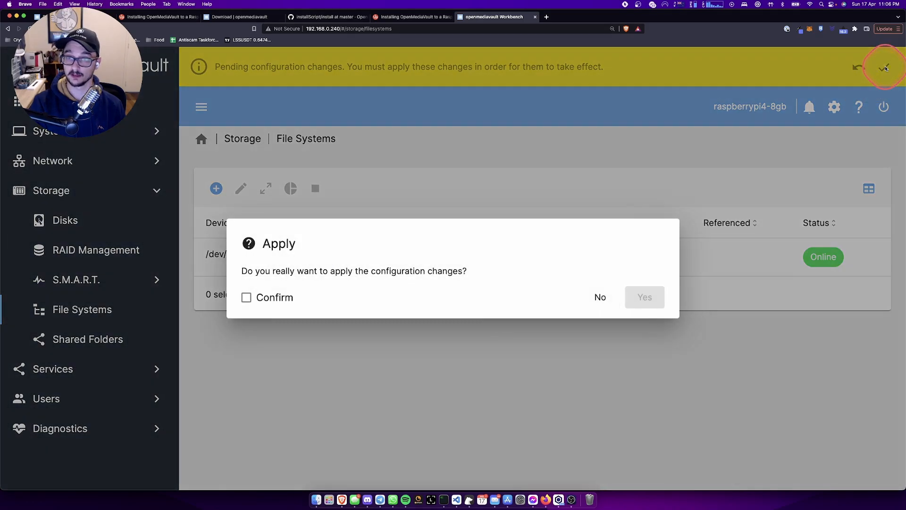
left_click(268, 298)
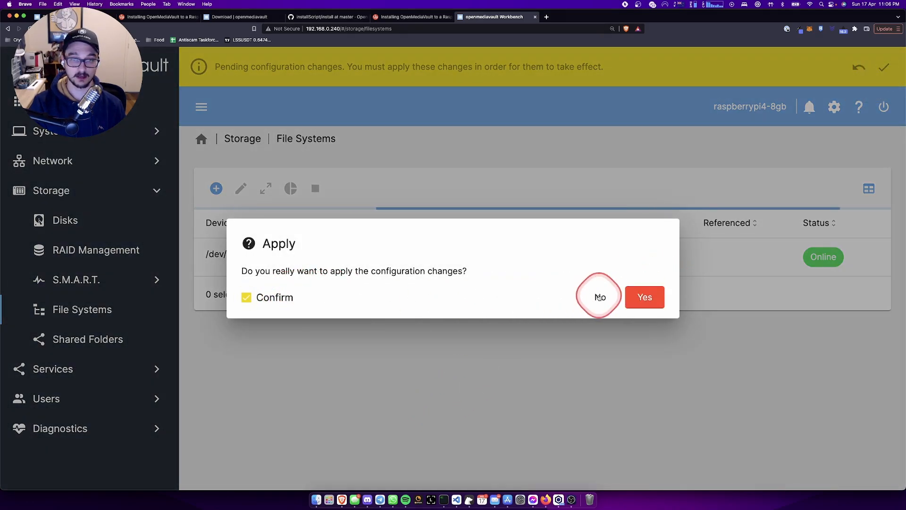
left_click(650, 304)
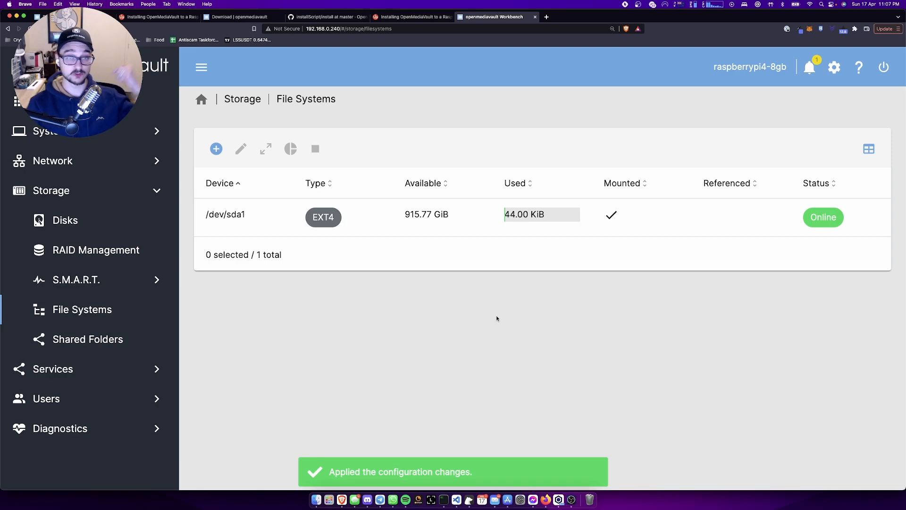
left_click_drag(442, 197, 439, 261)
left_click(376, 216)
left_click(376, 217)
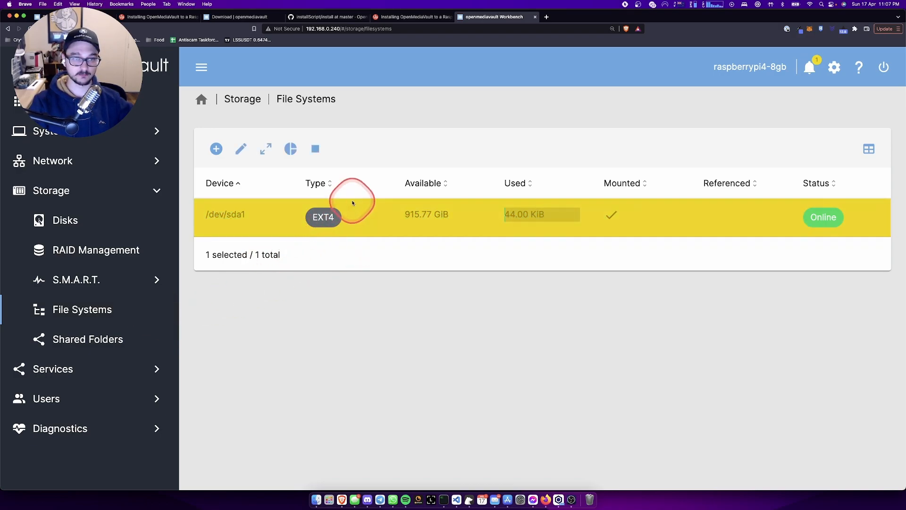
- Add a PiNAS shared folder on /dev/sda1 at relative path PiNAS/, save it, and select it
left_click(96, 336)
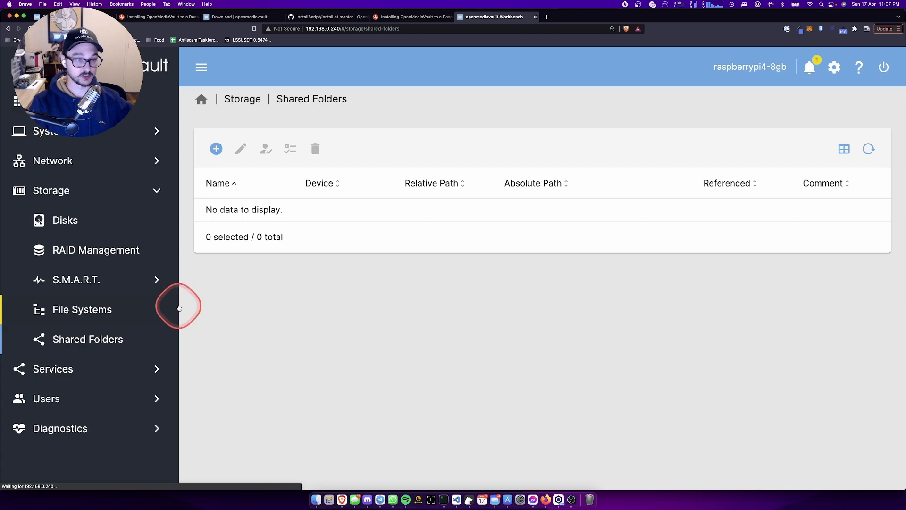
left_click(218, 150)
left_click(264, 188)
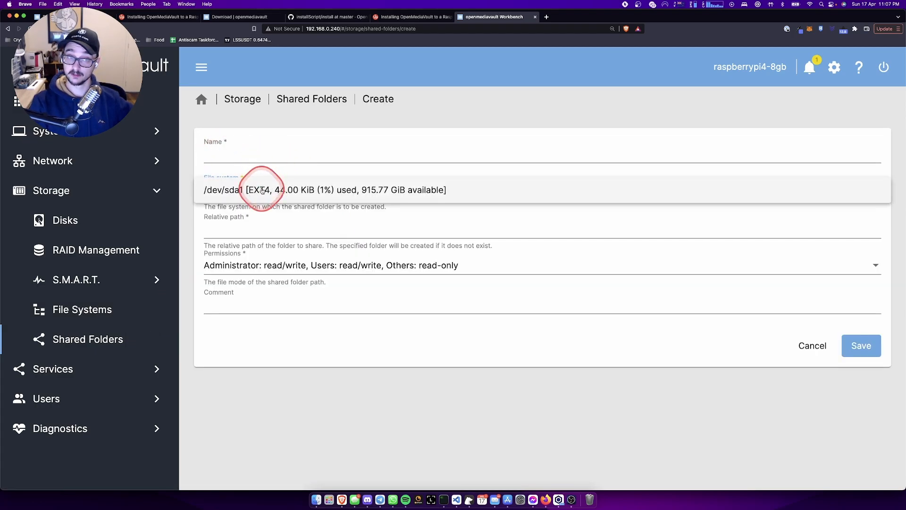
left_click(268, 190)
left_click(237, 161)
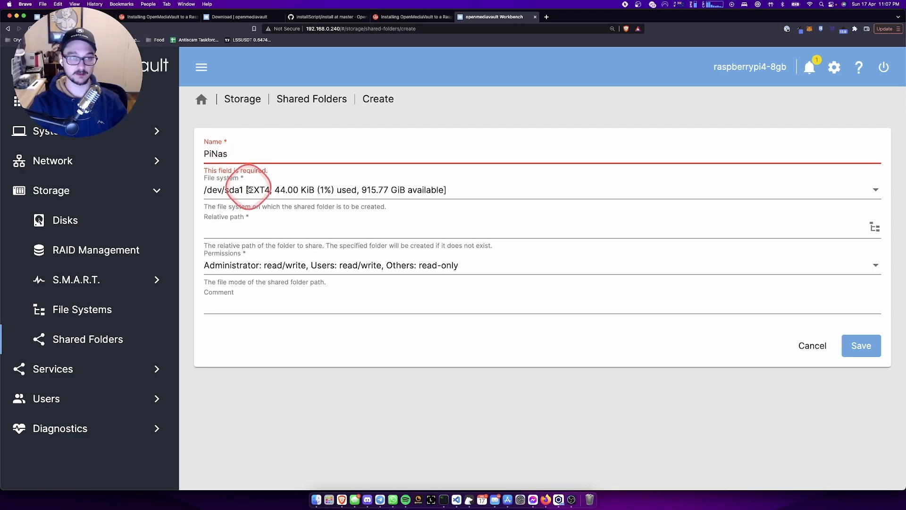
left_click(238, 227)
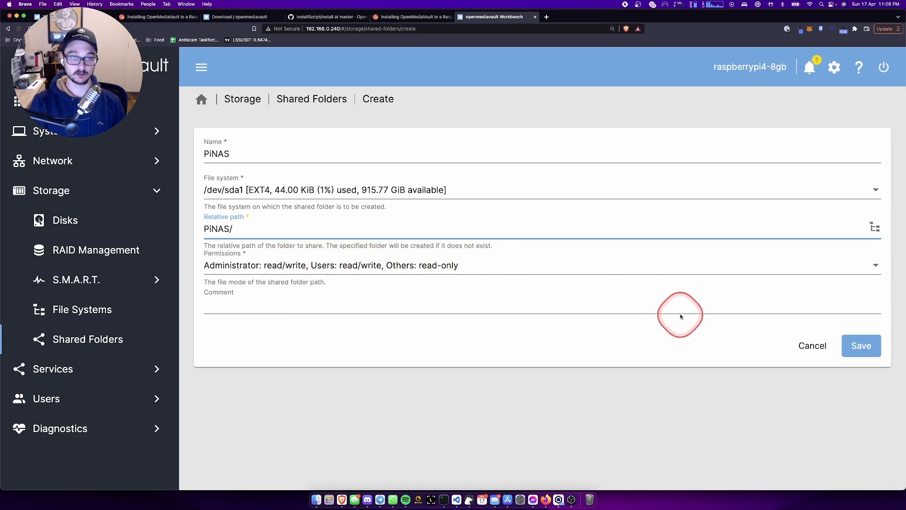
left_click(862, 345)
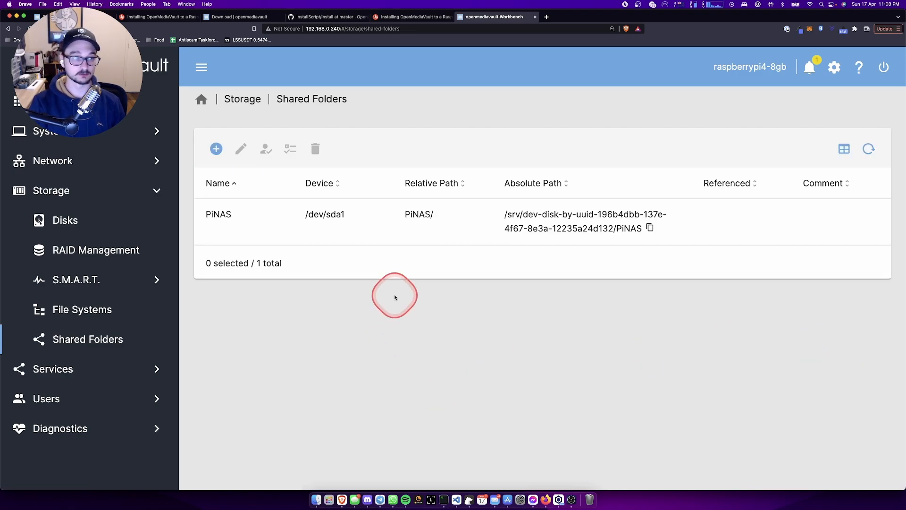
left_click(631, 221)
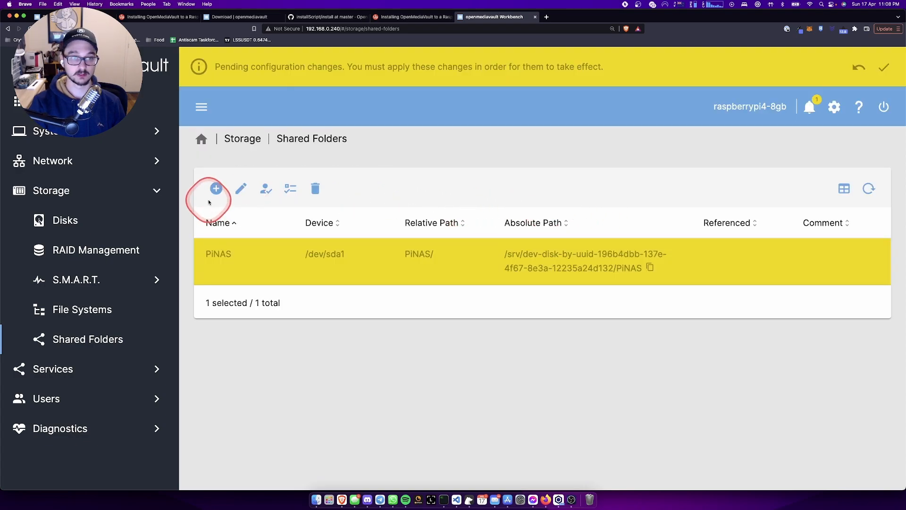
- Scroll the guide to its Enabling SAMBA/CIFS section on turning on SMB/CIFS and adding shares
left_click(437, 18)
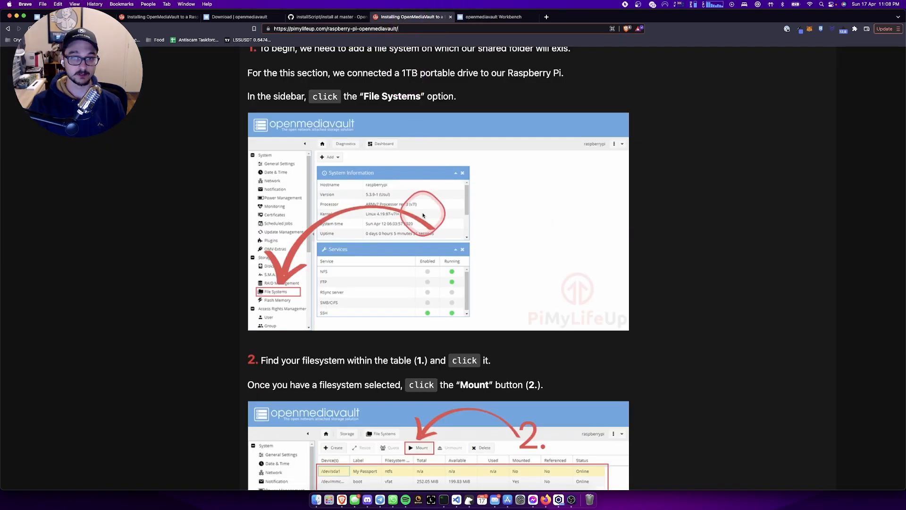
scroll(424, 210, "down", 5)
scroll(423, 216, "down", 10)
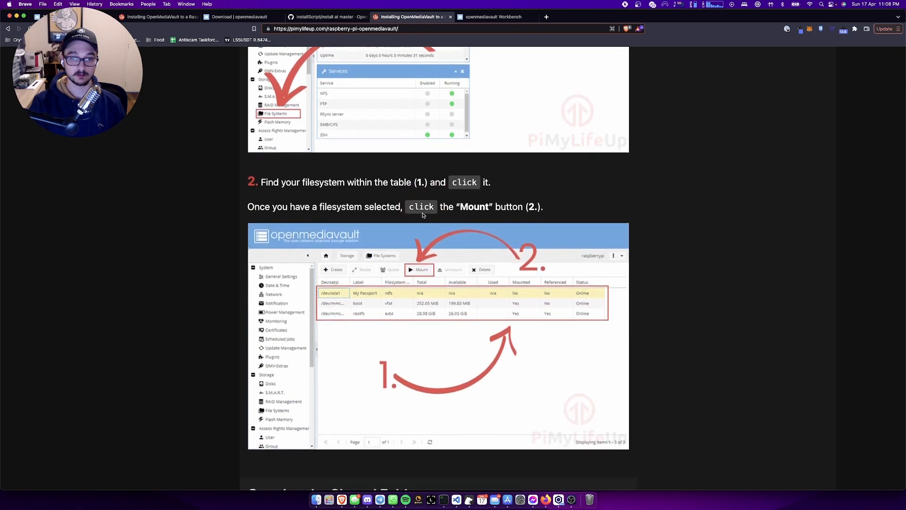
scroll(423, 215, "down", 12)
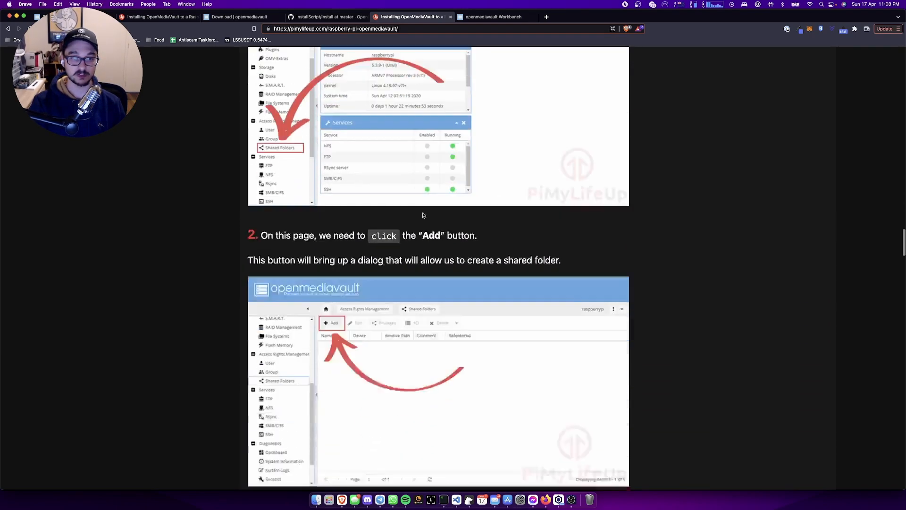
scroll(423, 222, "up", 10)
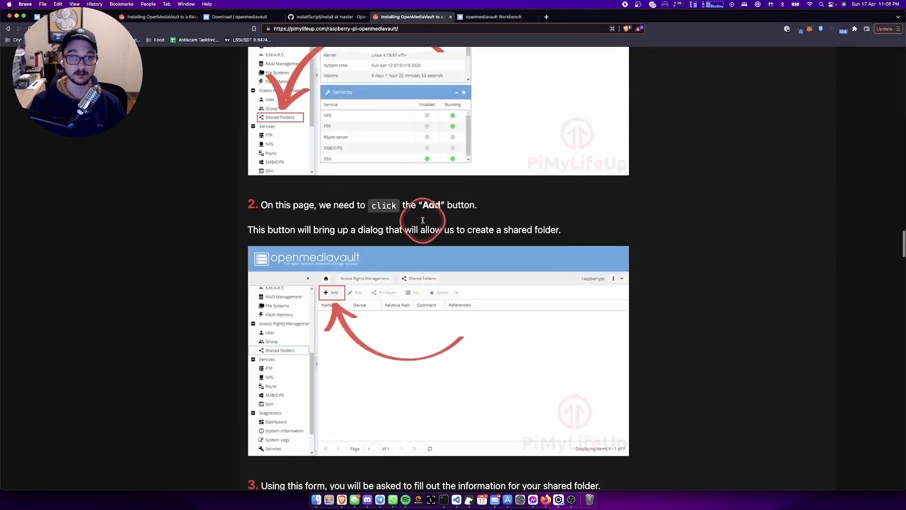
scroll(423, 222, "down", 7)
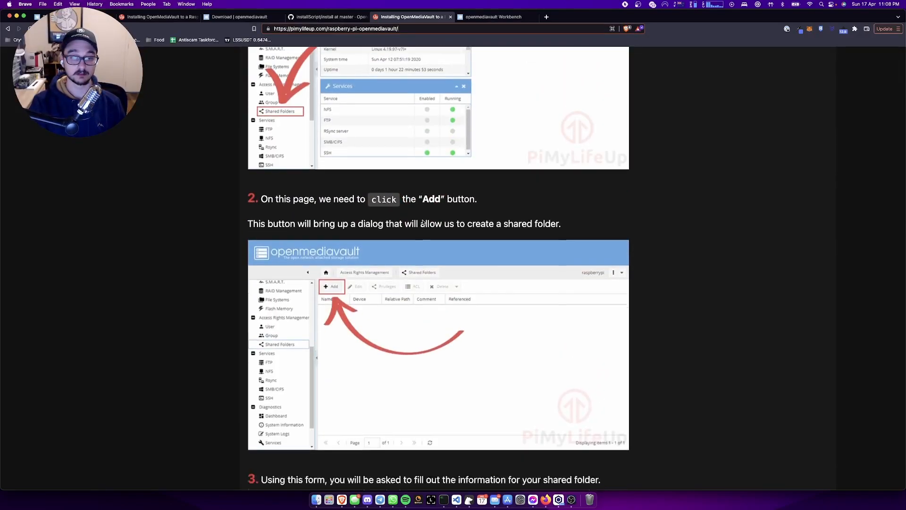
scroll(364, 326, "down", 3)
scroll(416, 223, "down", 3)
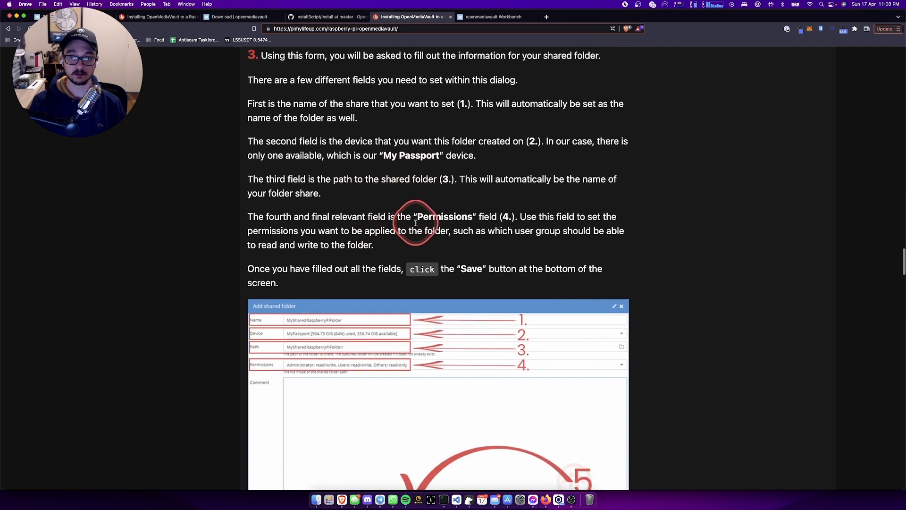
scroll(388, 177, "down", 4)
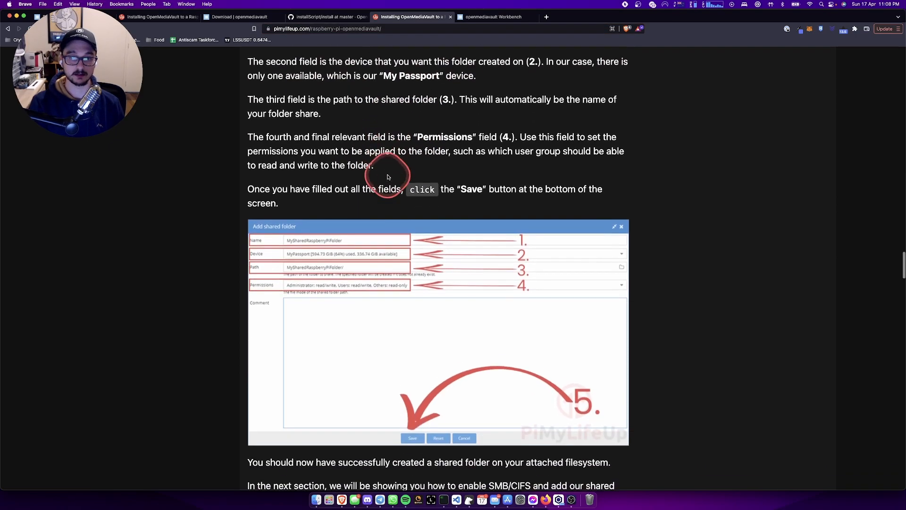
scroll(389, 177, "down", 3)
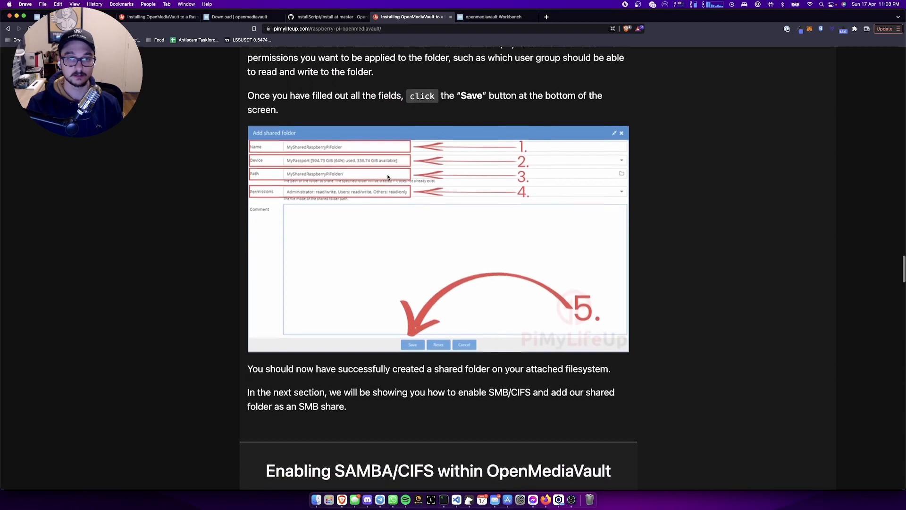
scroll(437, 144, "up", 6)
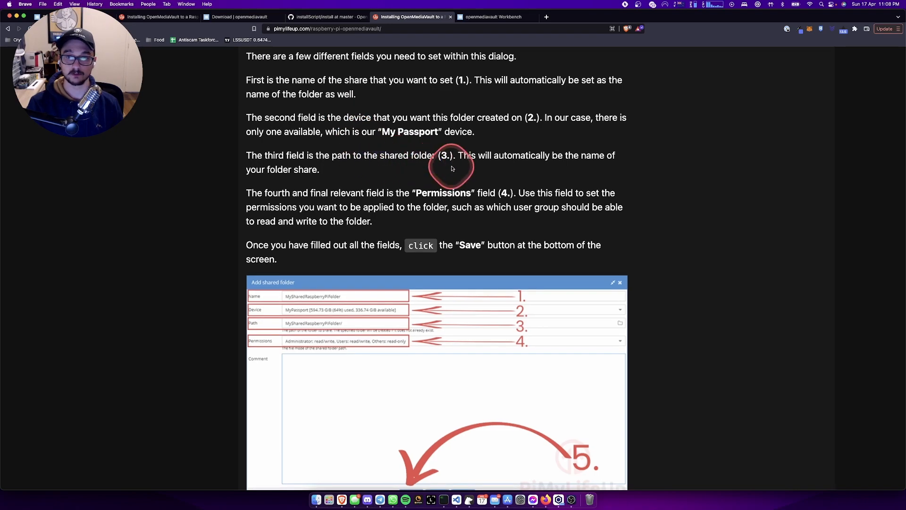
scroll(452, 168, "down", 10)
scroll(437, 259, "down", 3)
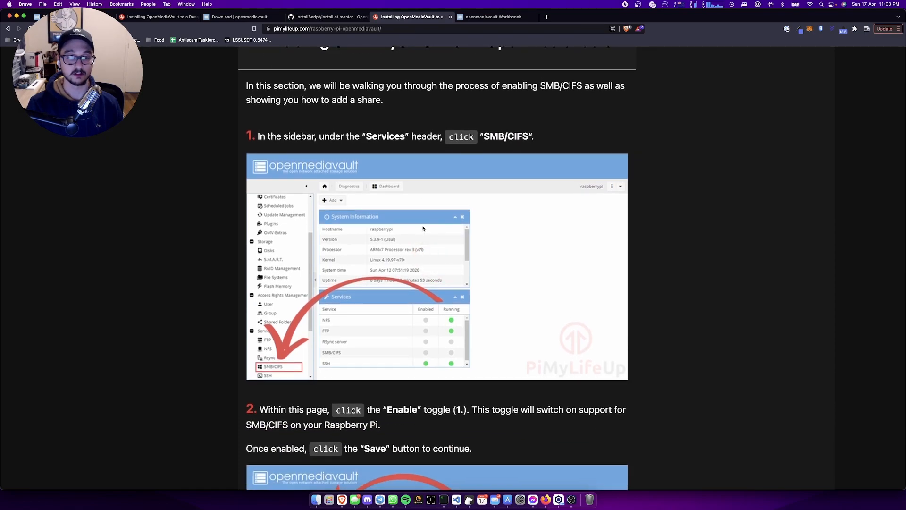
scroll(399, 195, "down", 3)
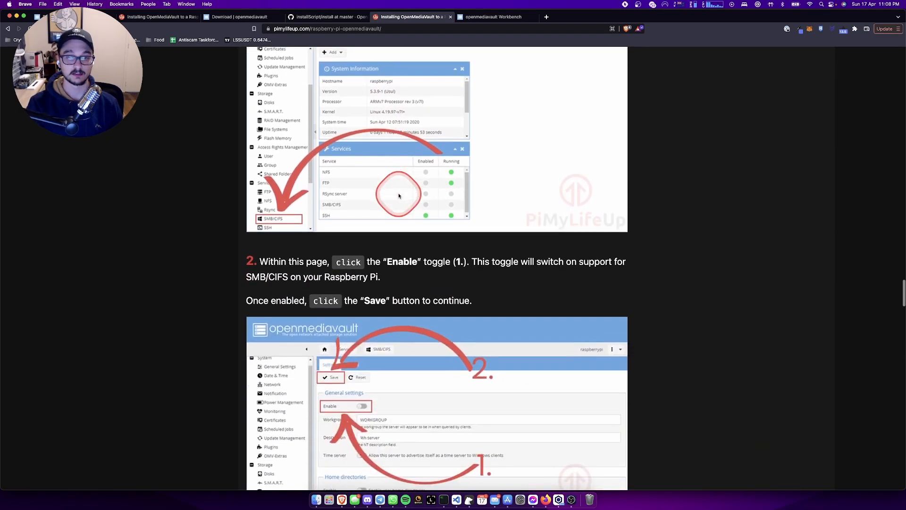
scroll(399, 196, "up", 2)
scroll(399, 196, "down", 3)
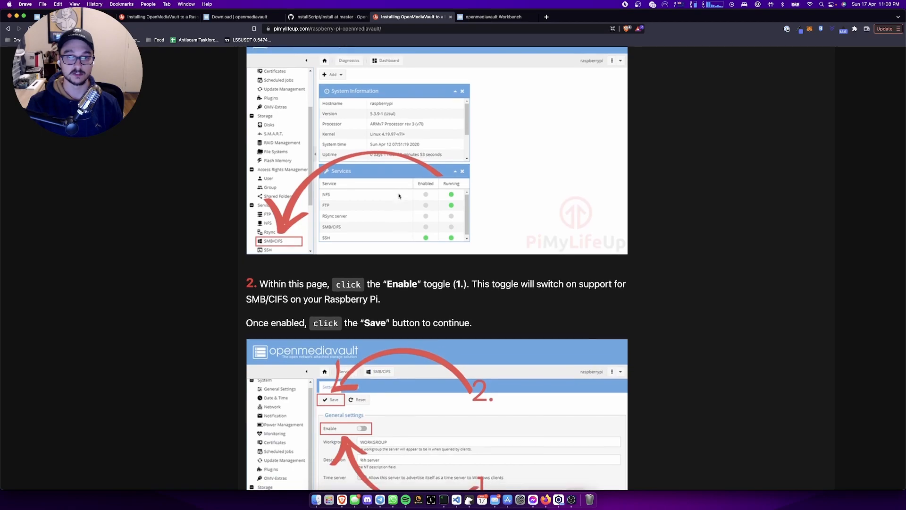
scroll(399, 196, "down", 2)
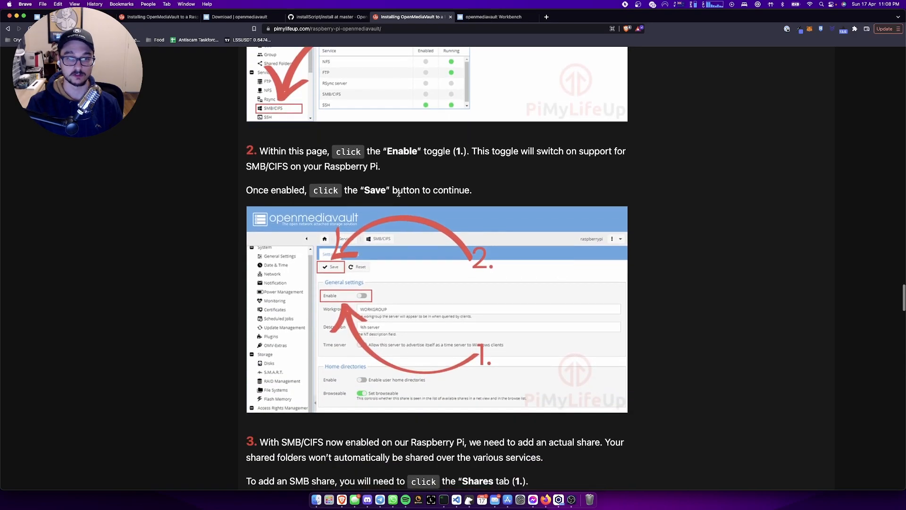
scroll(399, 193, "down", 2)
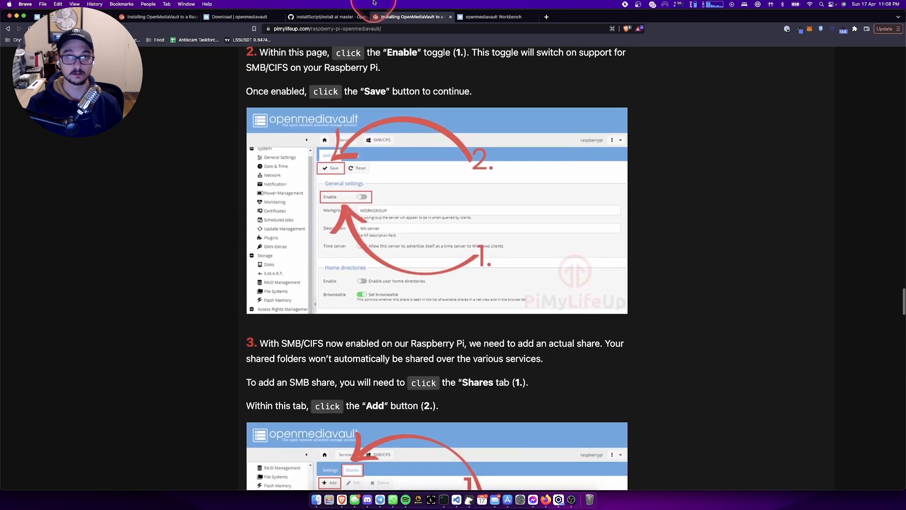
- Go to the Services > SMB/CIFS > Shares page in OpenMediaVault
left_click(519, 17)
left_click(92, 371)
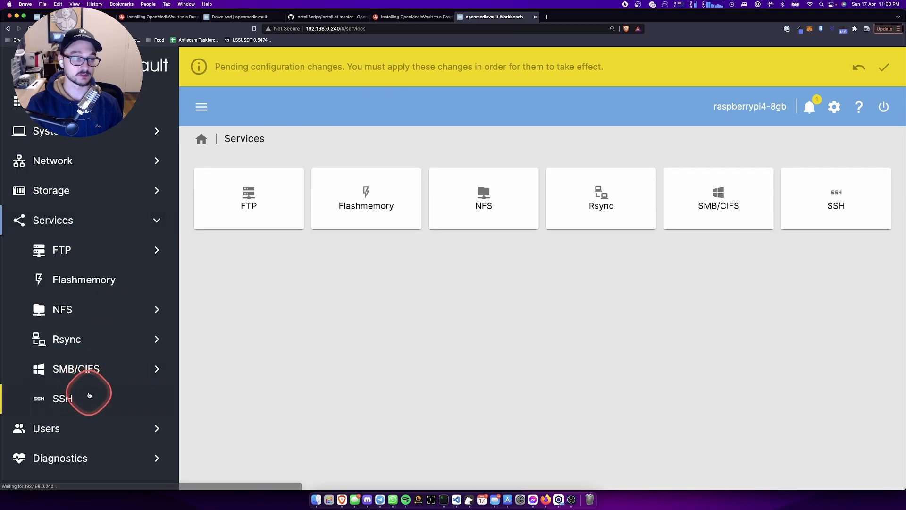
left_click(88, 374)
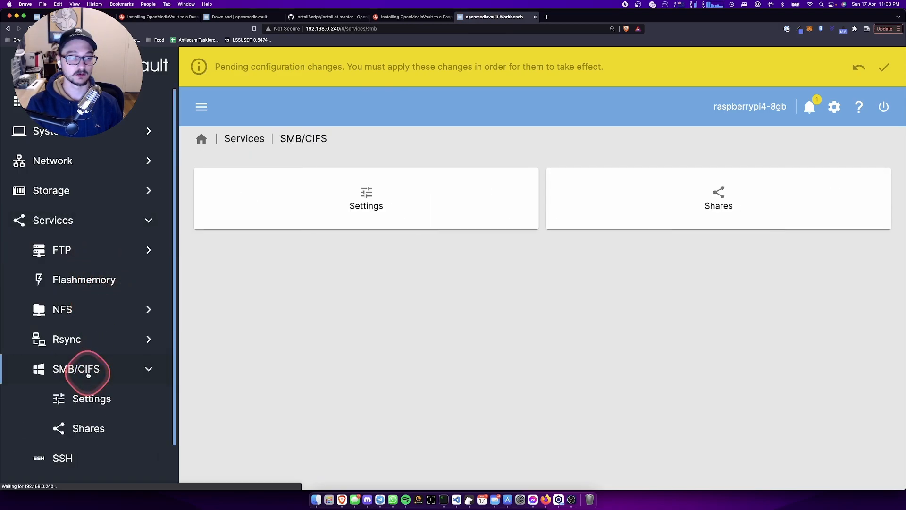
scroll(97, 355, "down", 2)
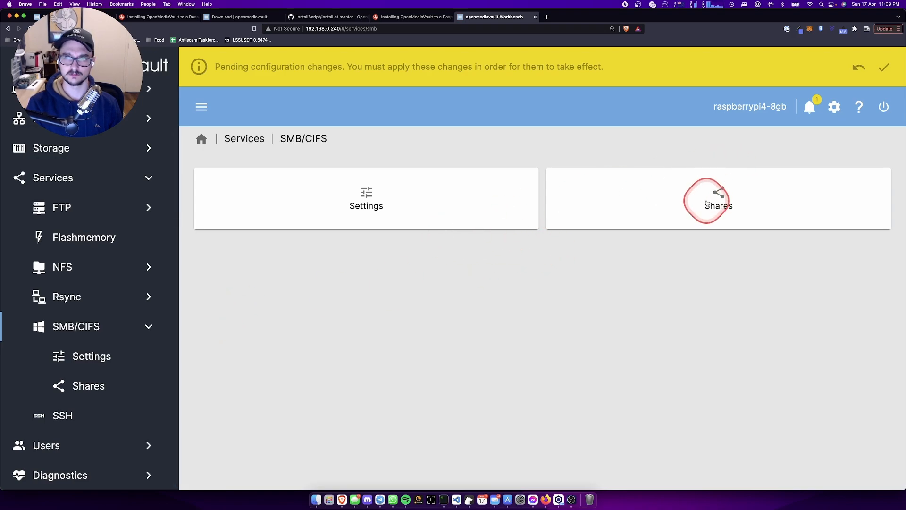
left_click(689, 198)
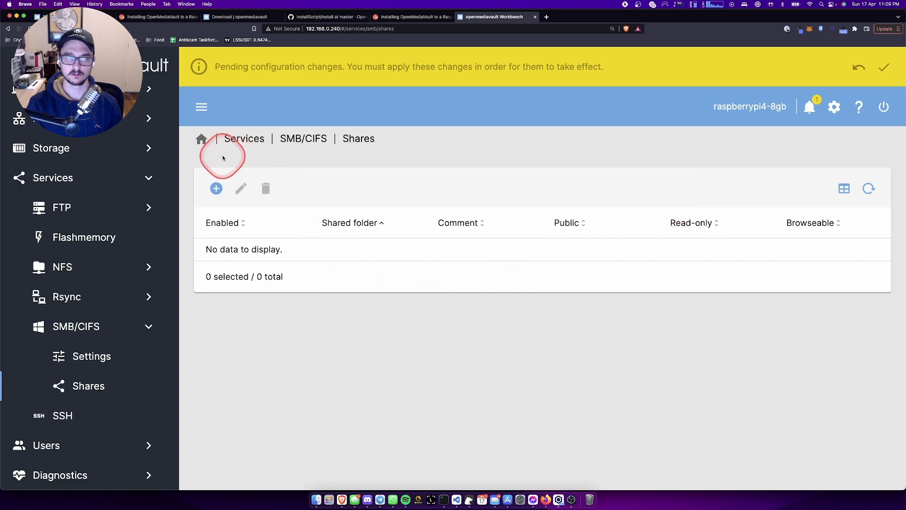
- Create a browseable, non-public SMB share for the PiNAS folder and save it
left_click(216, 188)
left_click(297, 208)
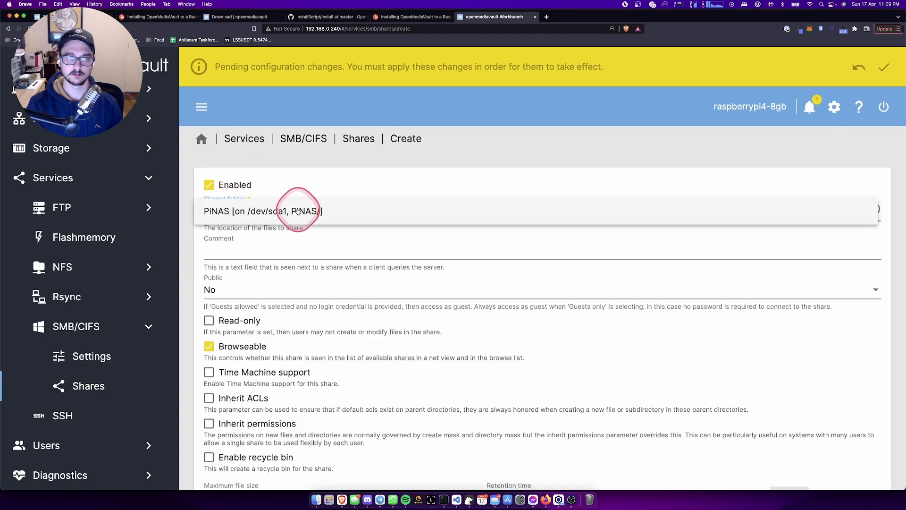
left_click(297, 211)
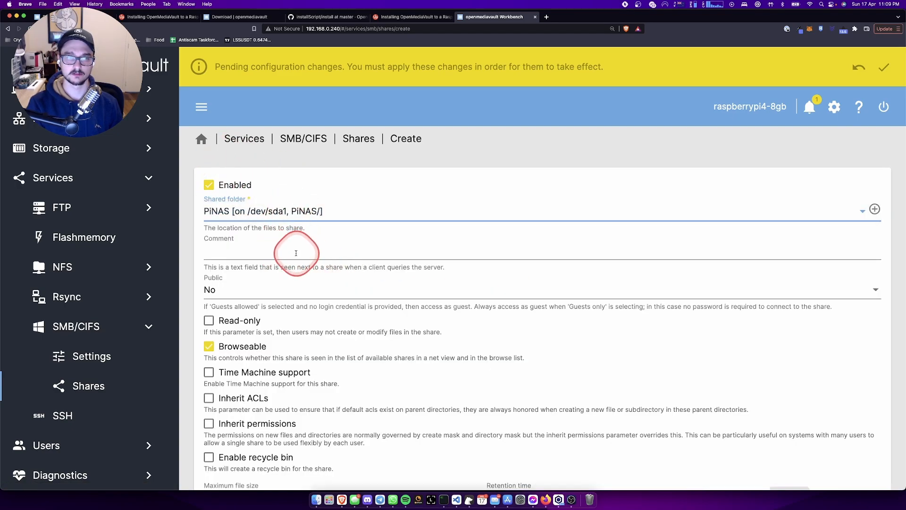
scroll(295, 254, "down", 2)
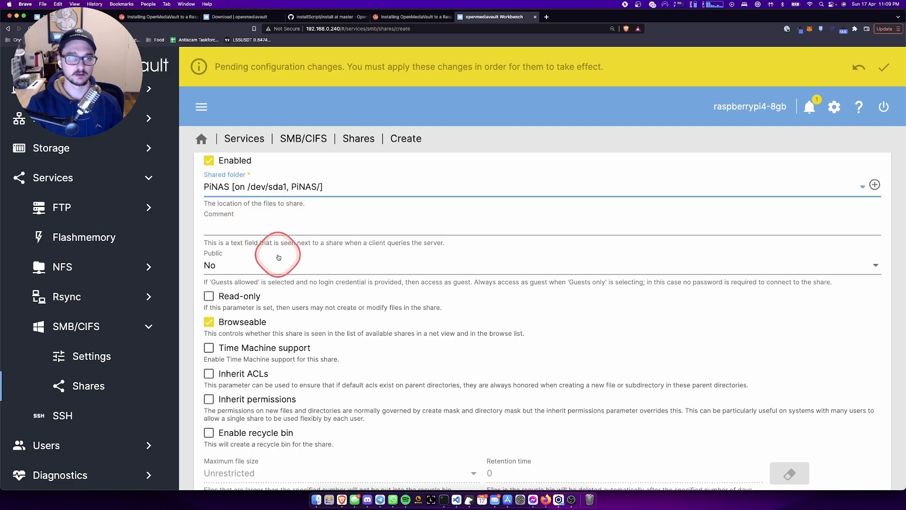
scroll(255, 242, "down", 2)
scroll(391, 262, "up", 1)
scroll(391, 262, "down", 3)
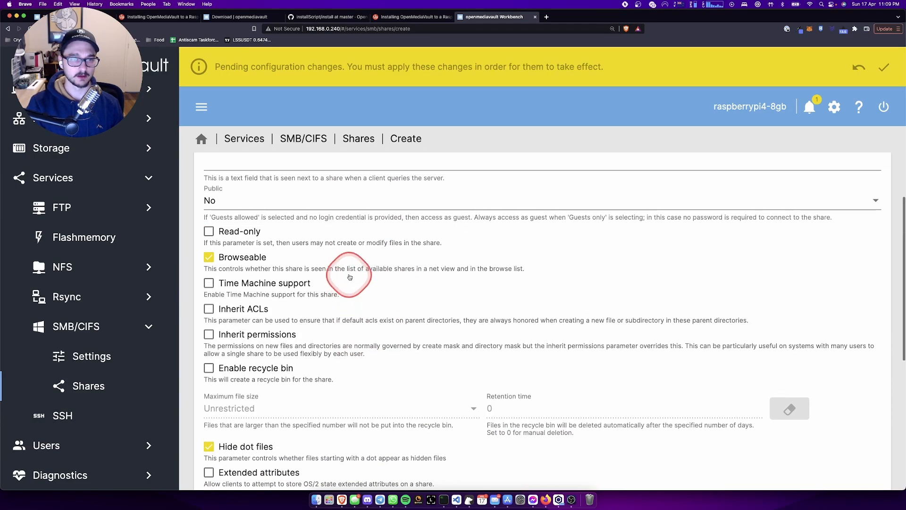
scroll(339, 274, "up", 1)
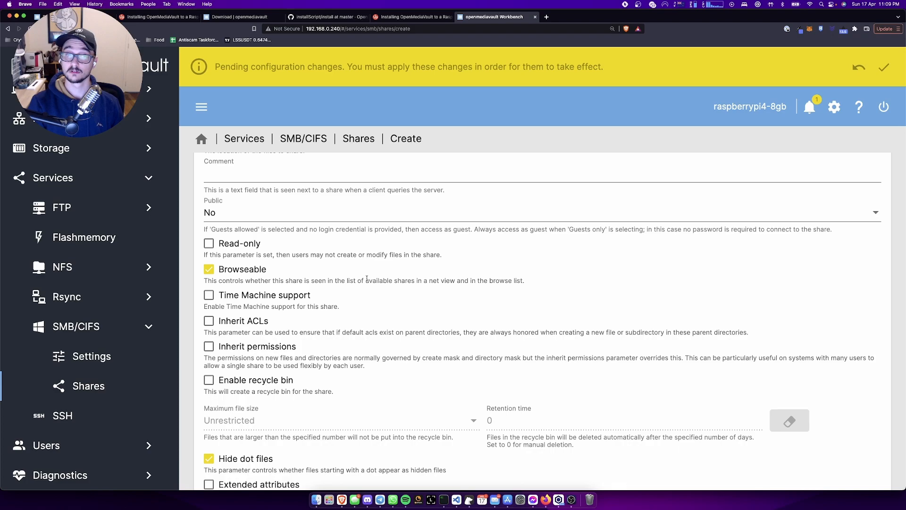
scroll(366, 279, "down", 5)
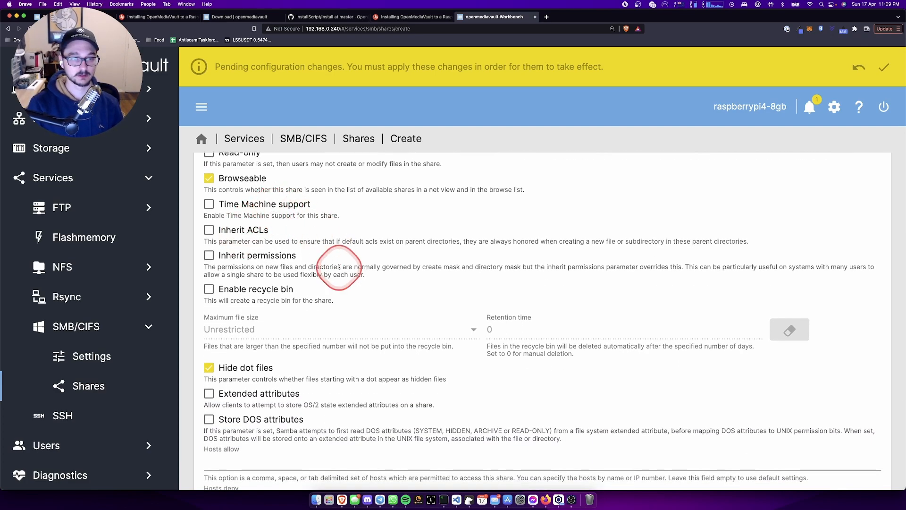
scroll(339, 267, "down", 2)
scroll(339, 268, "up", 7)
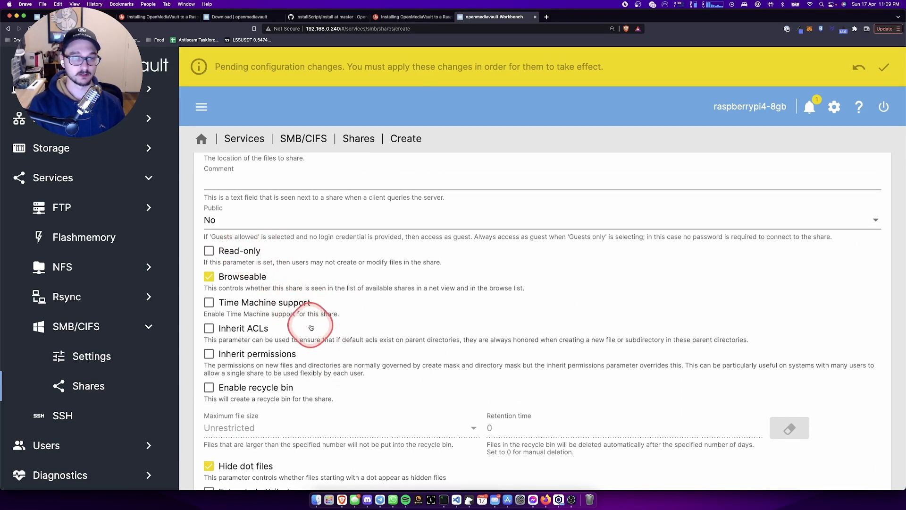
scroll(309, 351, "down", 10)
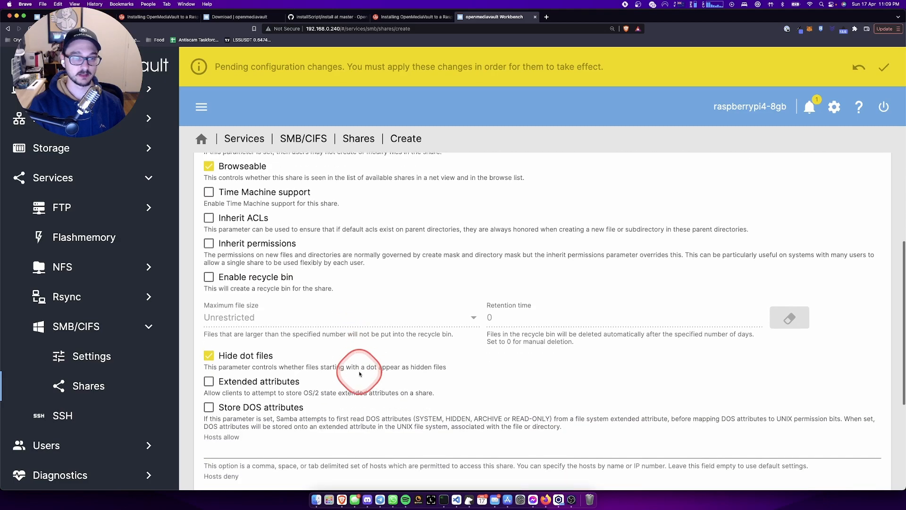
scroll(360, 374, "down", 2)
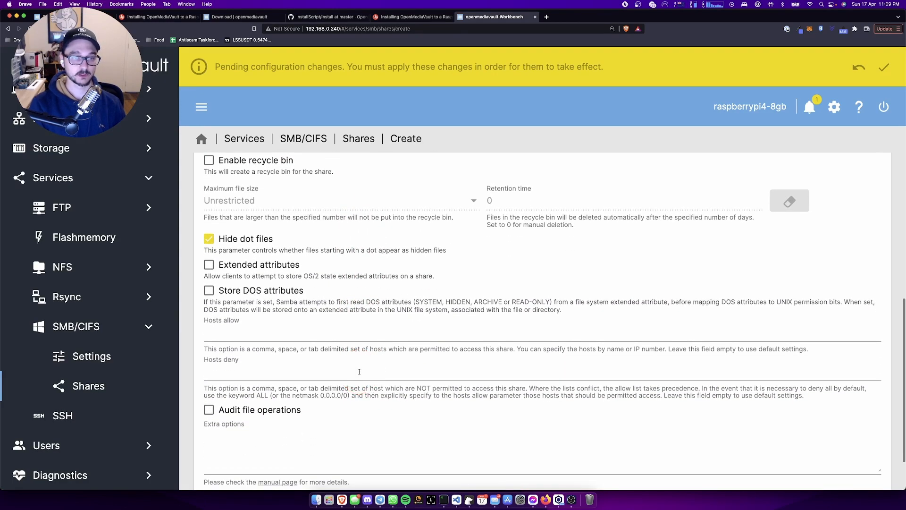
scroll(360, 372, "down", 3)
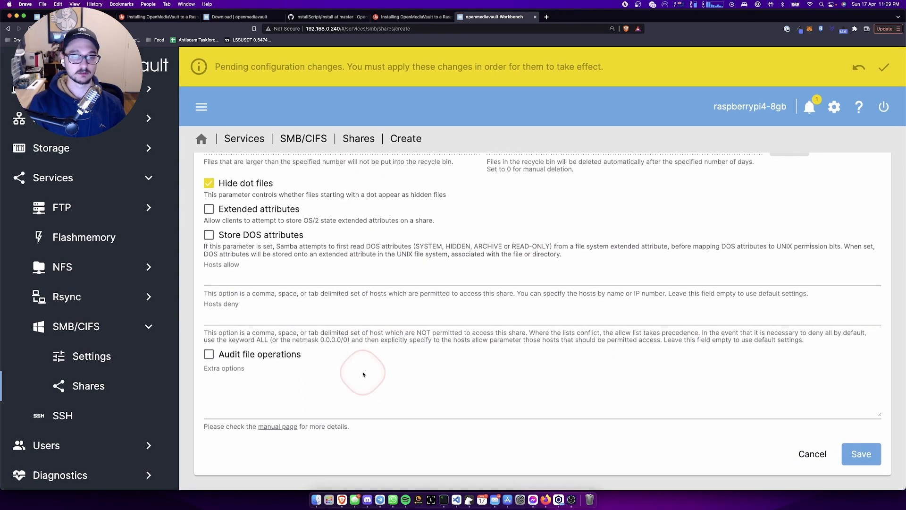
left_click(866, 454)
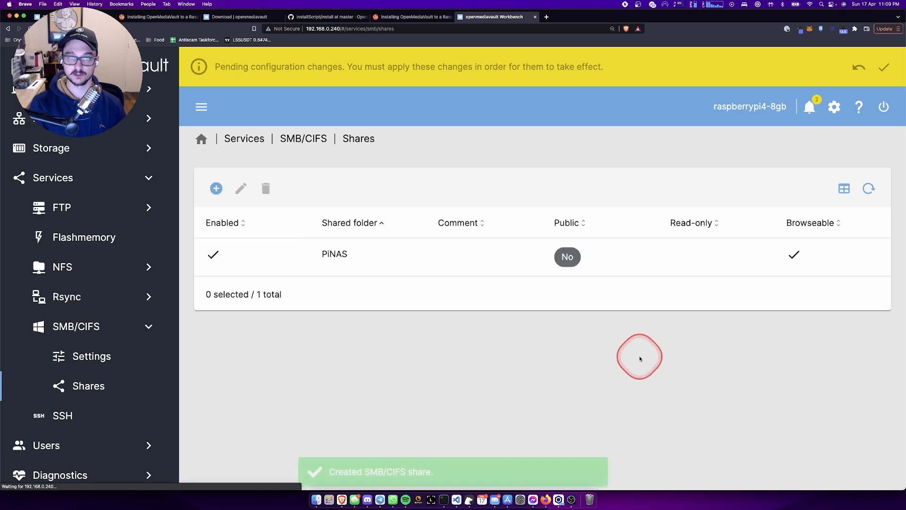
left_click(449, 254)
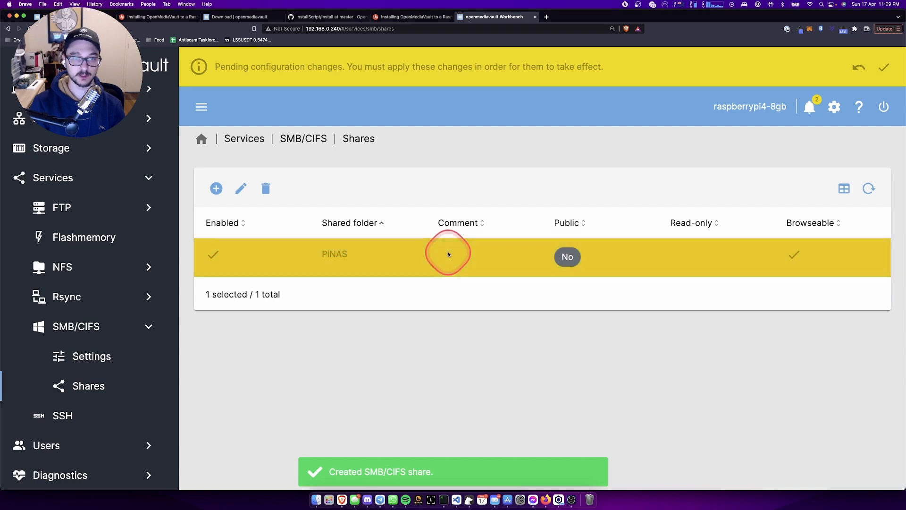
left_click(415, 18)
- Scroll the guide through the Add Share options to step 5 on applying changes
scroll(396, 208, "down", 3)
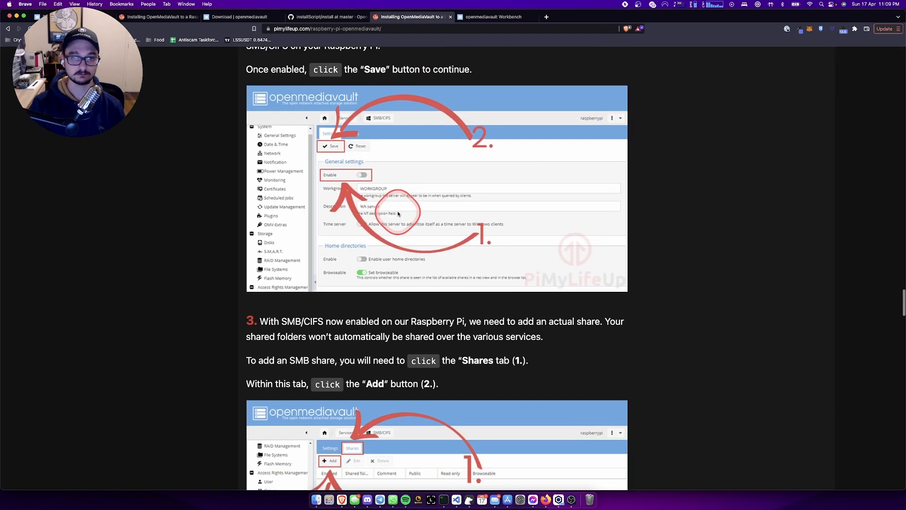
scroll(398, 214, "down", 15)
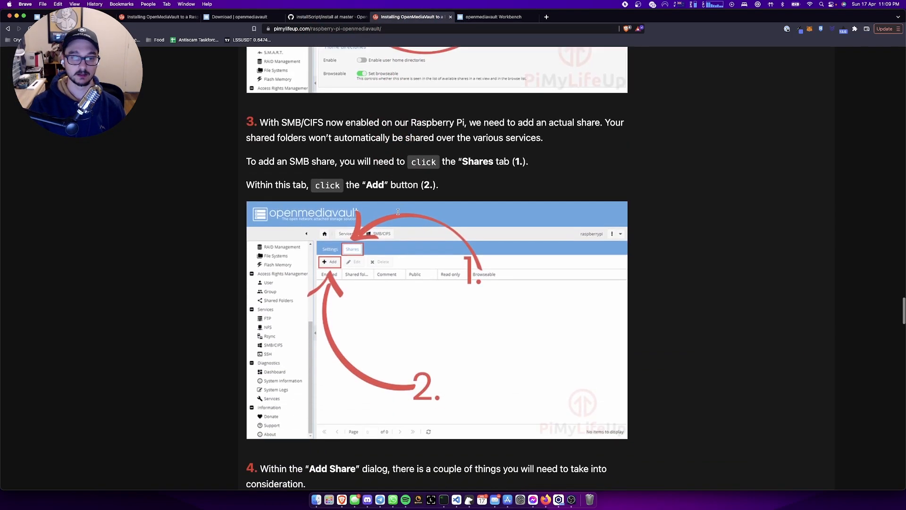
scroll(398, 214, "down", 9)
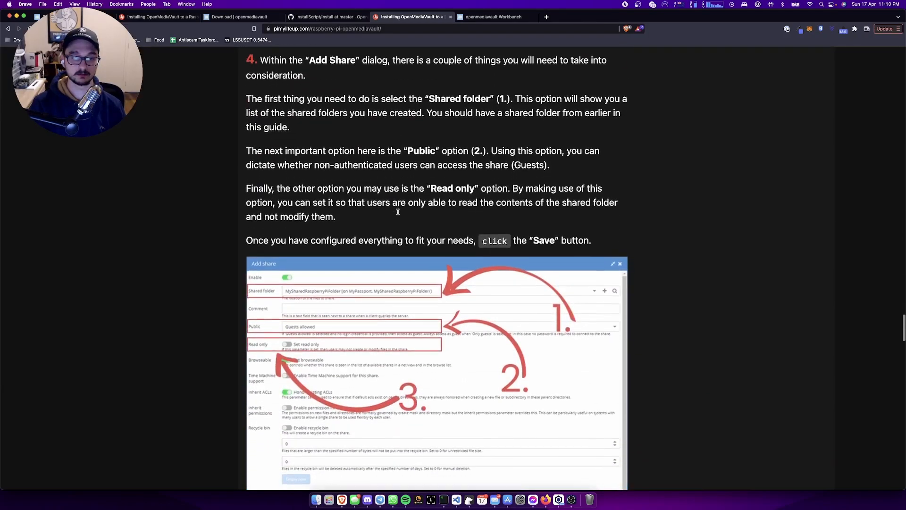
scroll(398, 214, "down", 10)
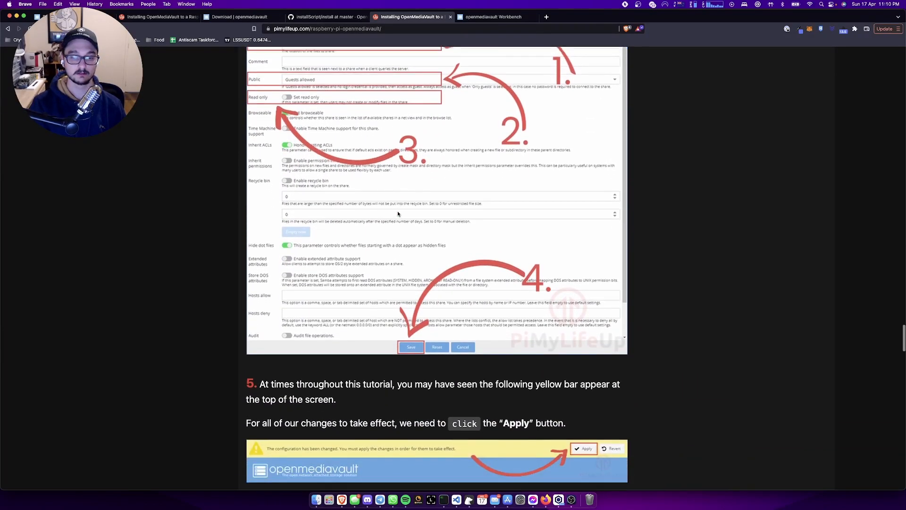
- Confirm and apply the pending configuration changes for the new PiNAS SMB share
left_click(473, 17)
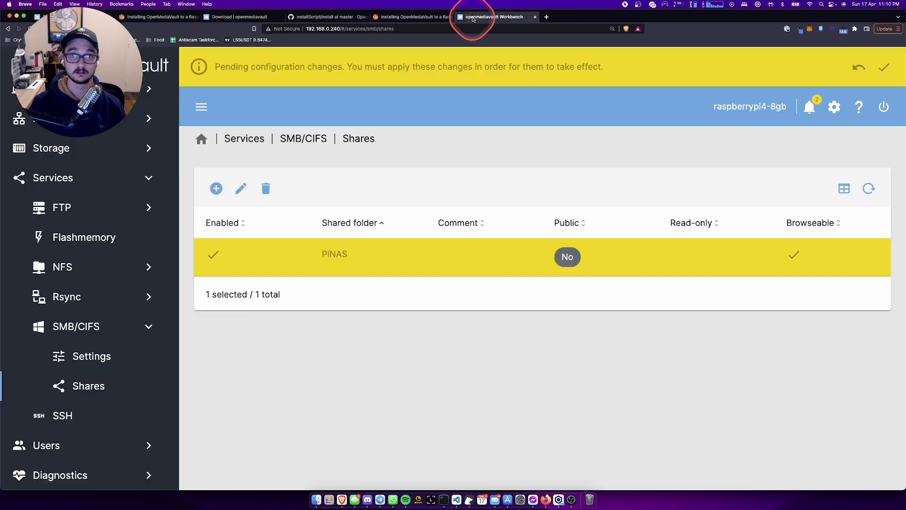
left_click(892, 65)
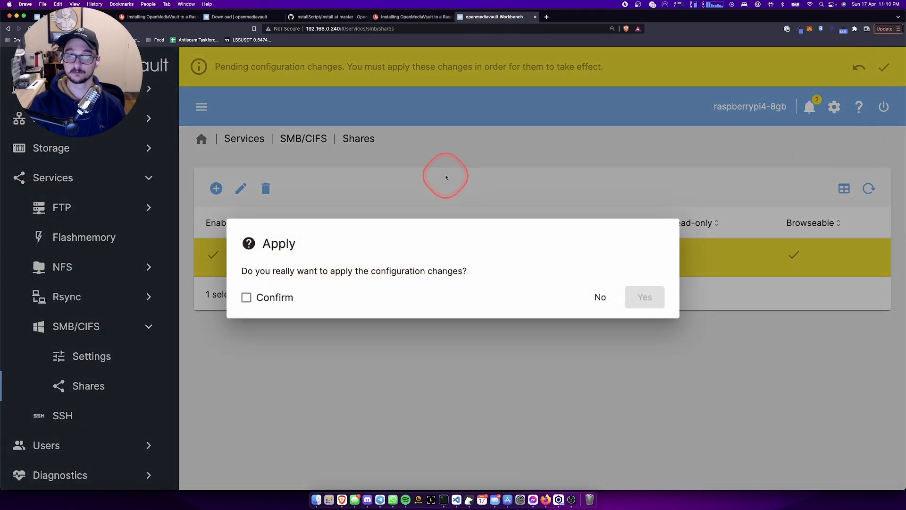
left_click(260, 298)
left_click(650, 298)
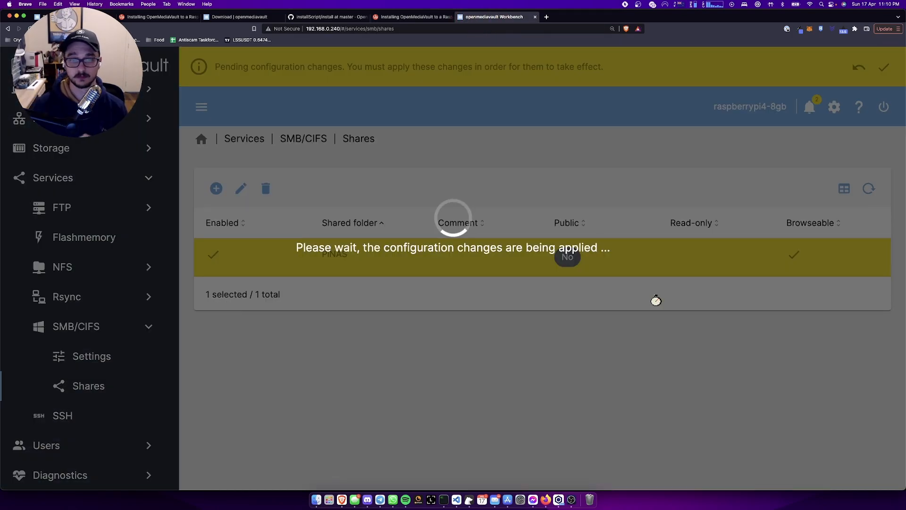
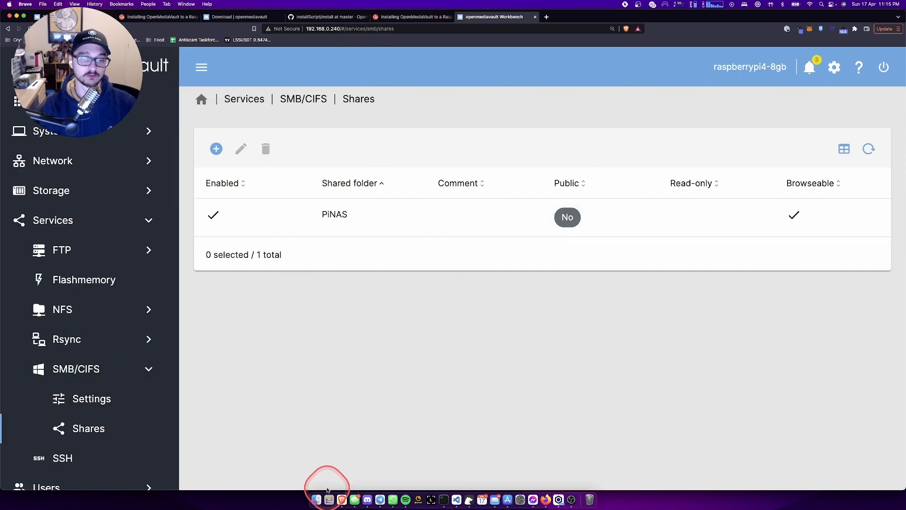
- Connect Finder to smb://192.168.0.240 as Guest to open the empty PiNAS share
left_click(317, 499)
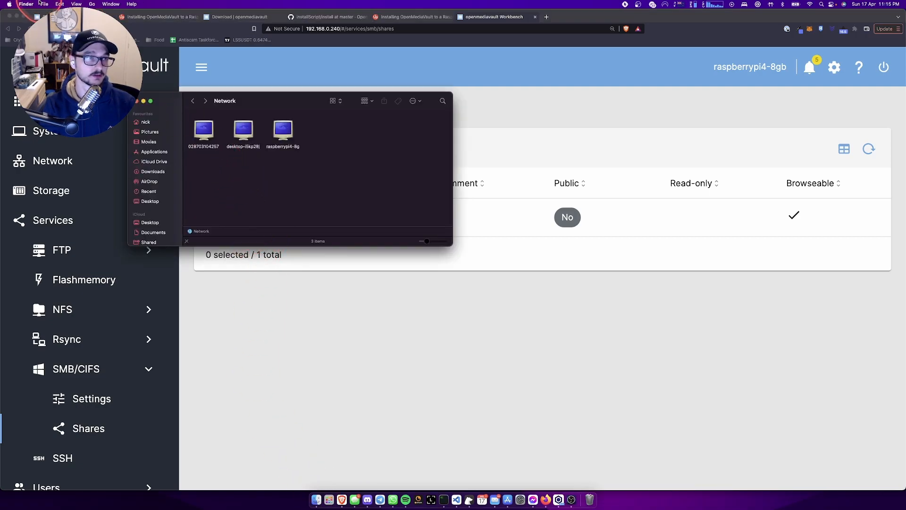
mouse_move(43, 6)
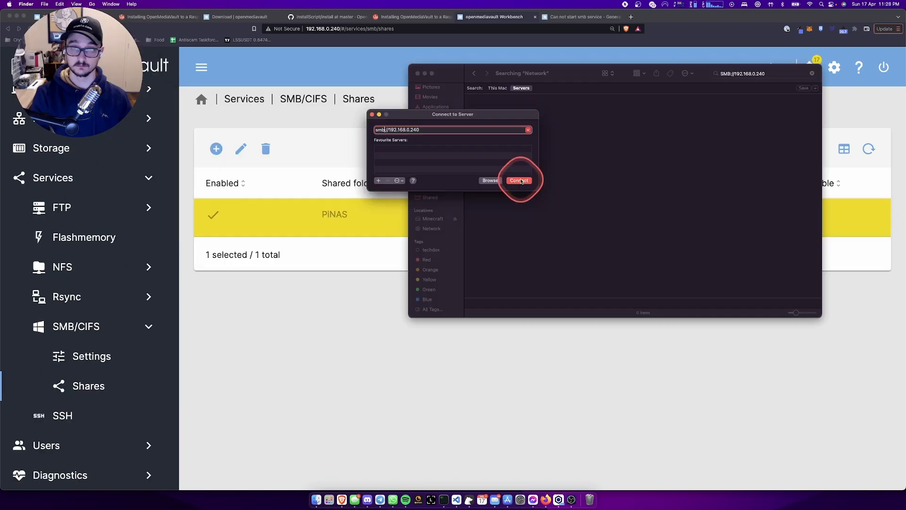
left_click(516, 179)
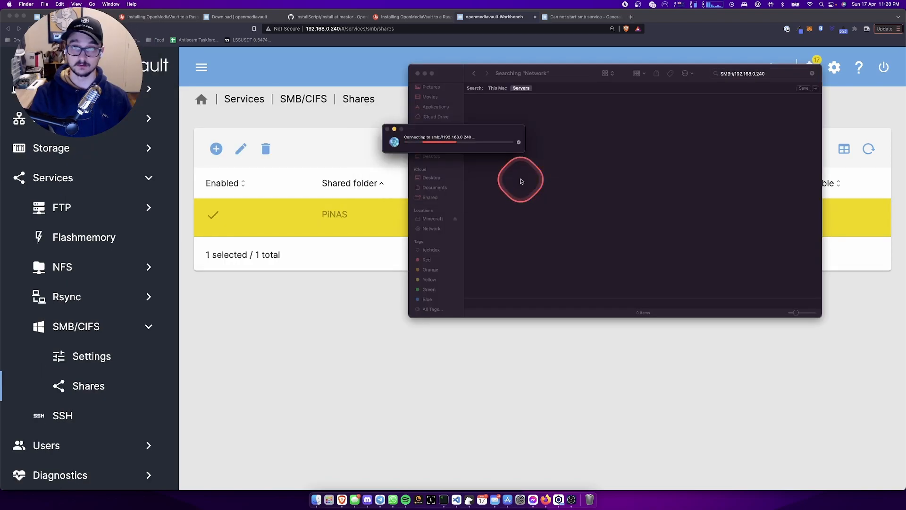
left_click(474, 178)
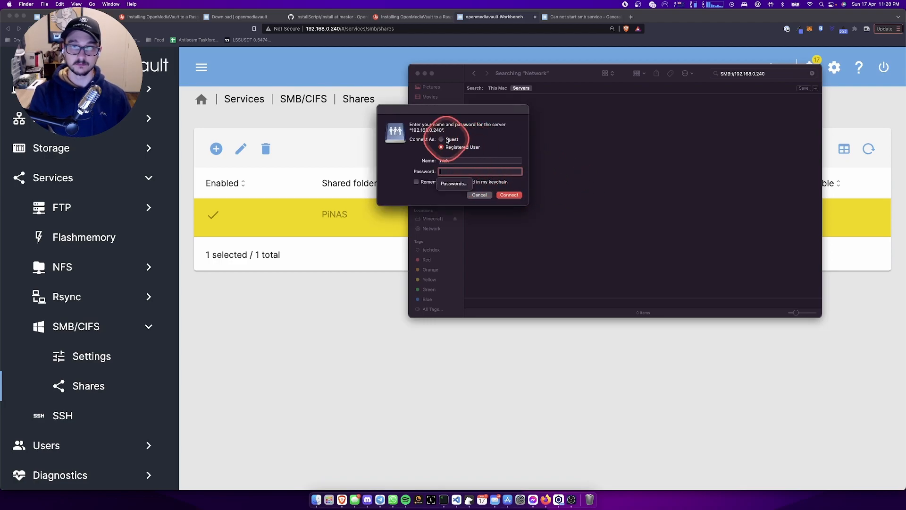
left_click(447, 140)
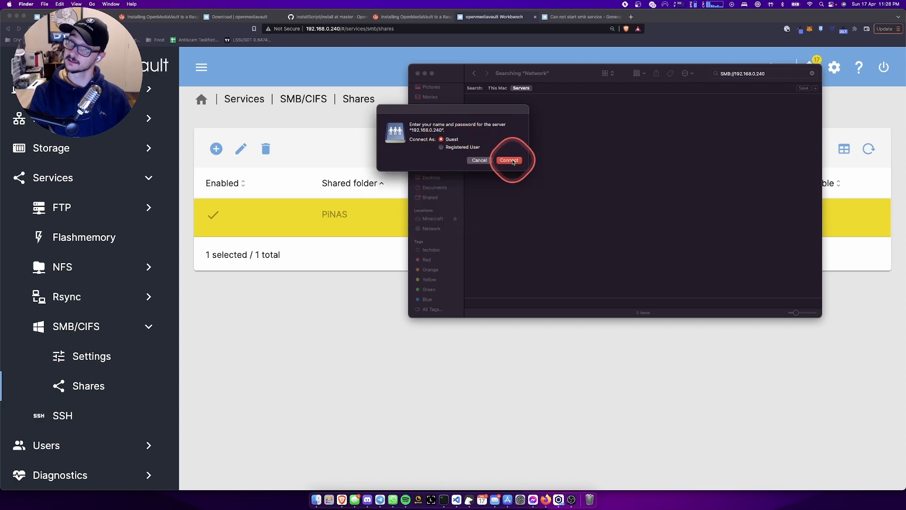
left_click(514, 163)
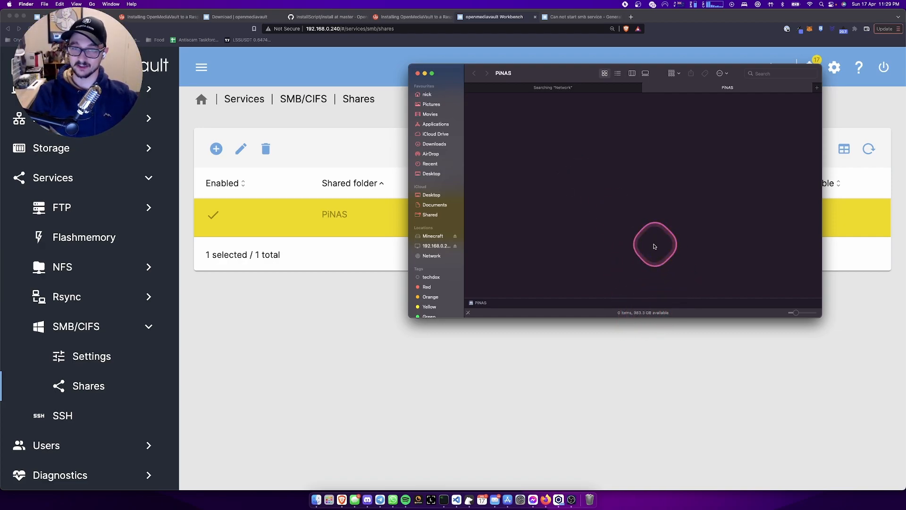
- Close the leftover network search tab and reposition the PiNAS Finder window
left_click_drag(553, 80, 446, 127)
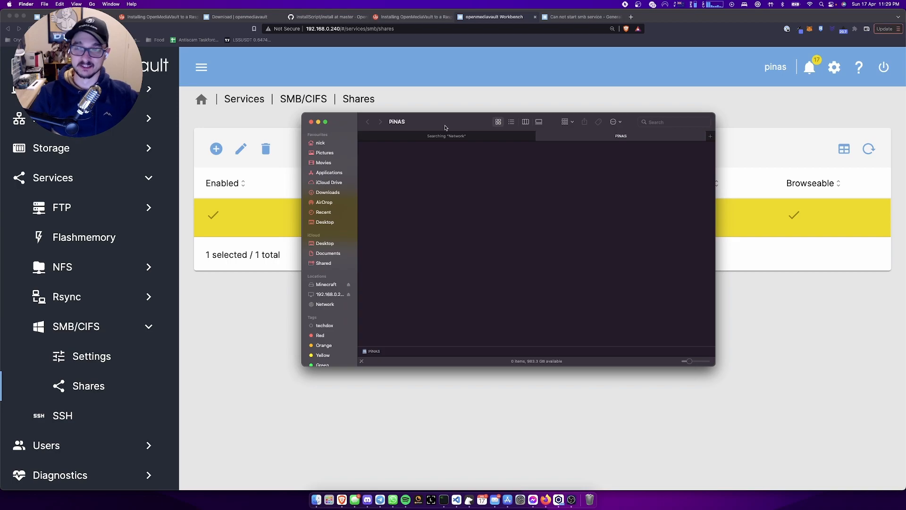
left_click_drag(456, 118, 406, 120)
left_click(409, 199)
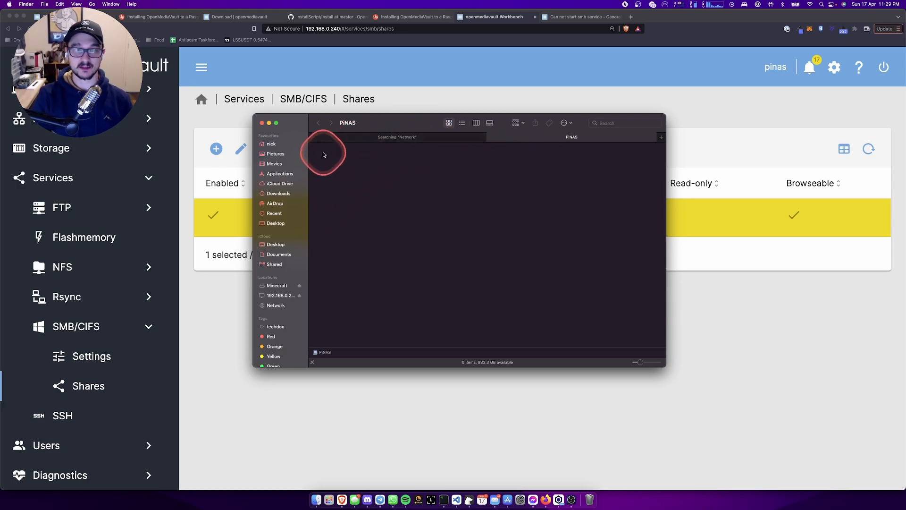
left_click(315, 137)
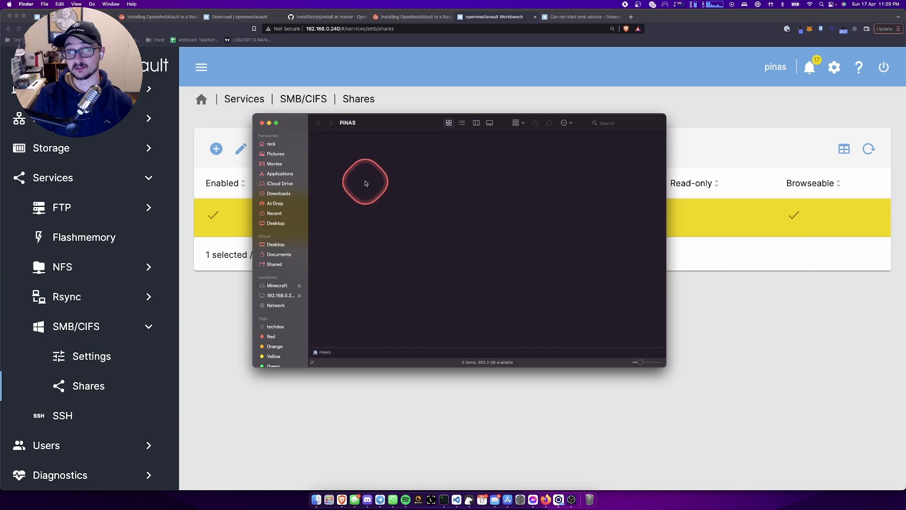
left_click_drag(324, 112, 373, 141)
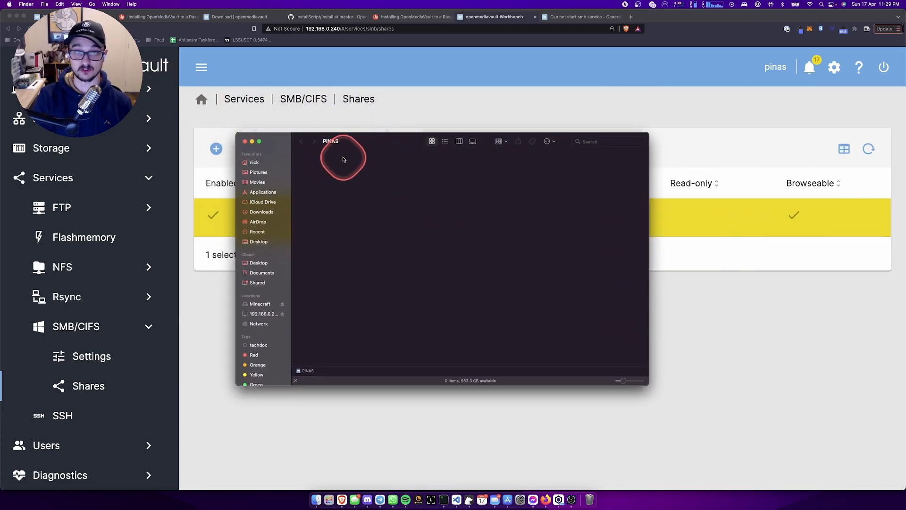
left_click_drag(354, 142, 474, 150)
right_click(471, 229)
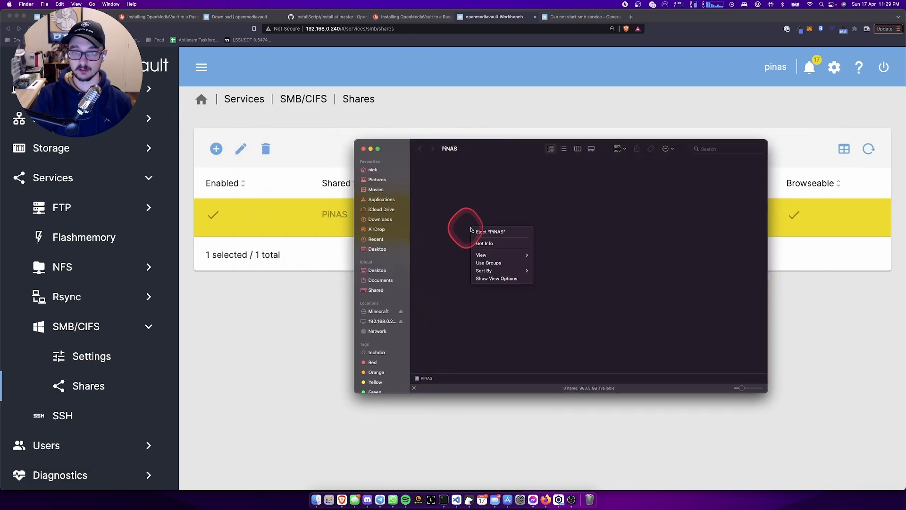
left_click(583, 217)
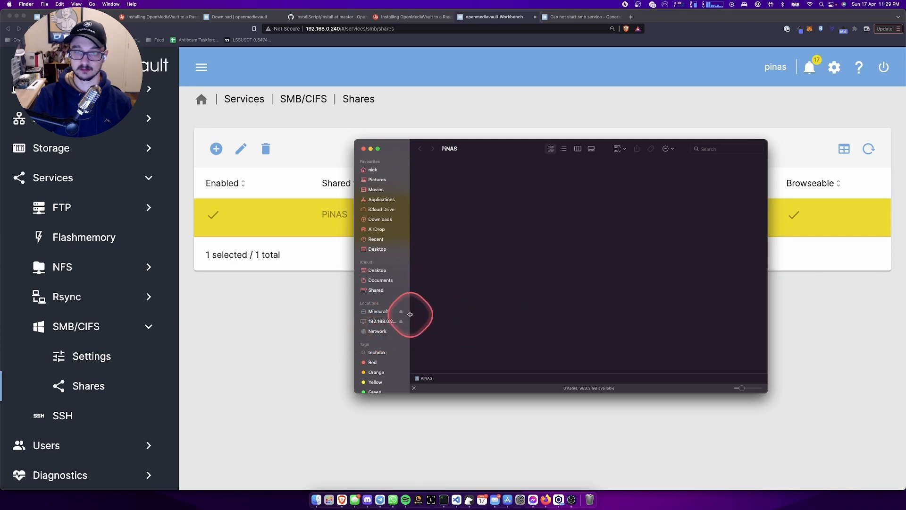
- Review the 192.168.0.240 server's Get Info window, then return to the OpenMediaVault shares page
right_click(384, 323)
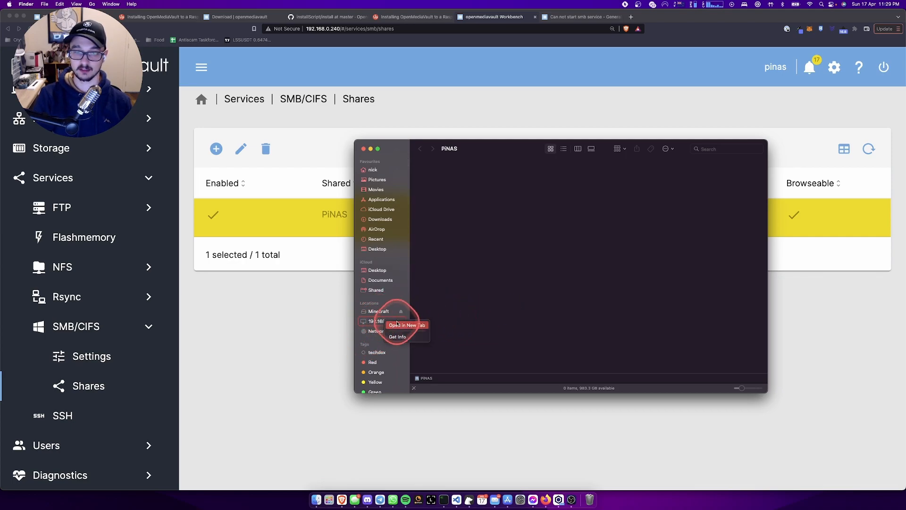
left_click(397, 336)
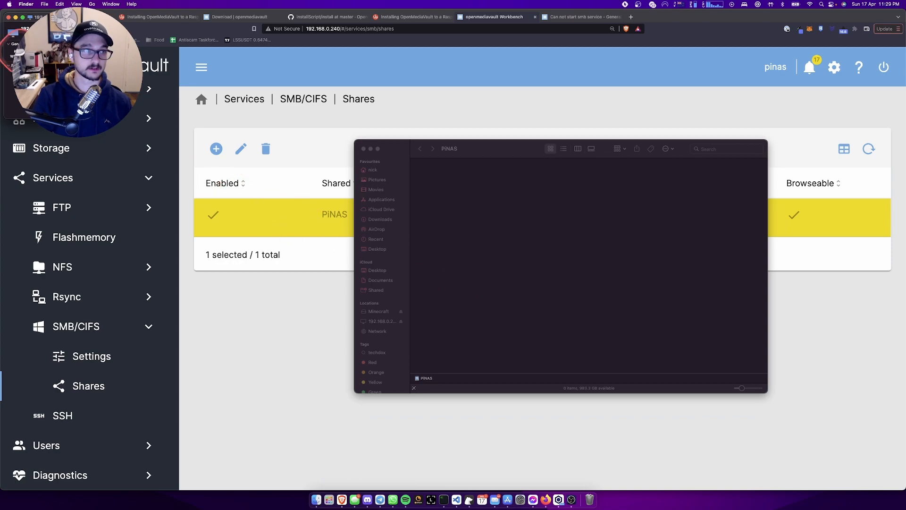
left_click_drag(64, 17, 494, 137)
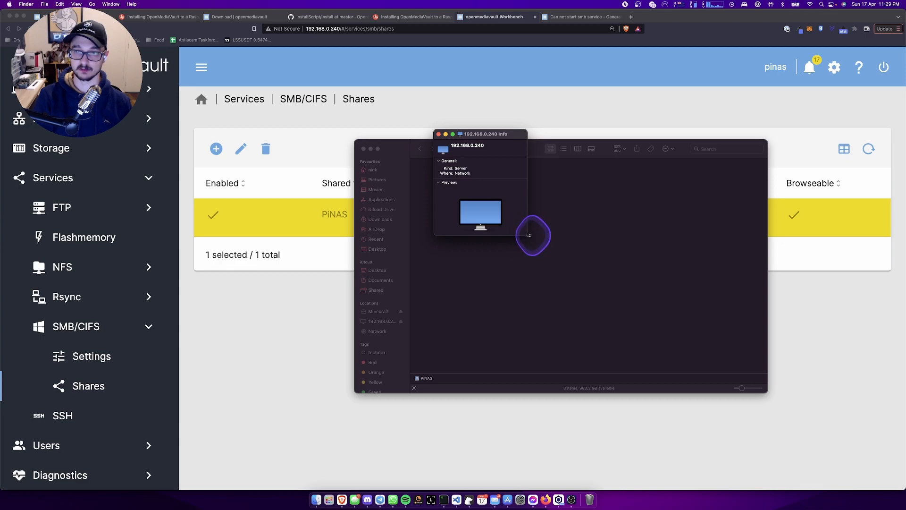
left_click_drag(528, 229, 723, 248)
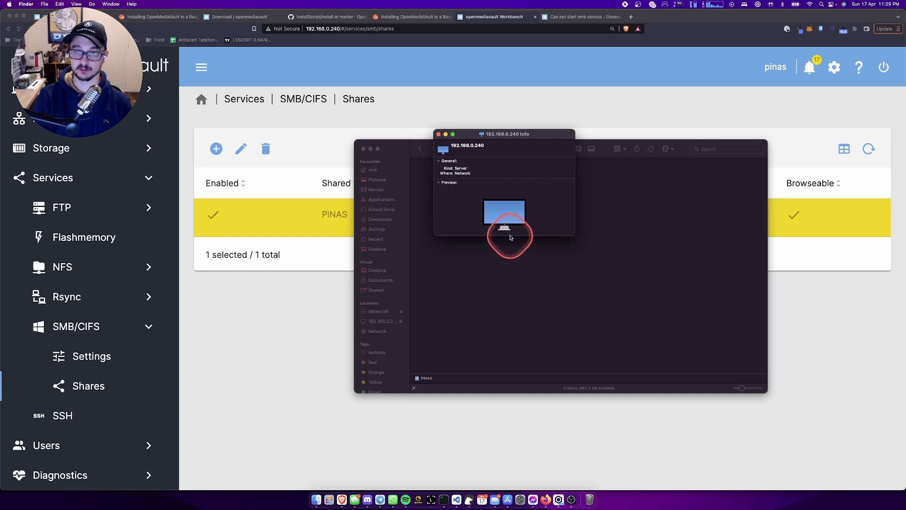
left_click_drag(472, 135, 463, 196)
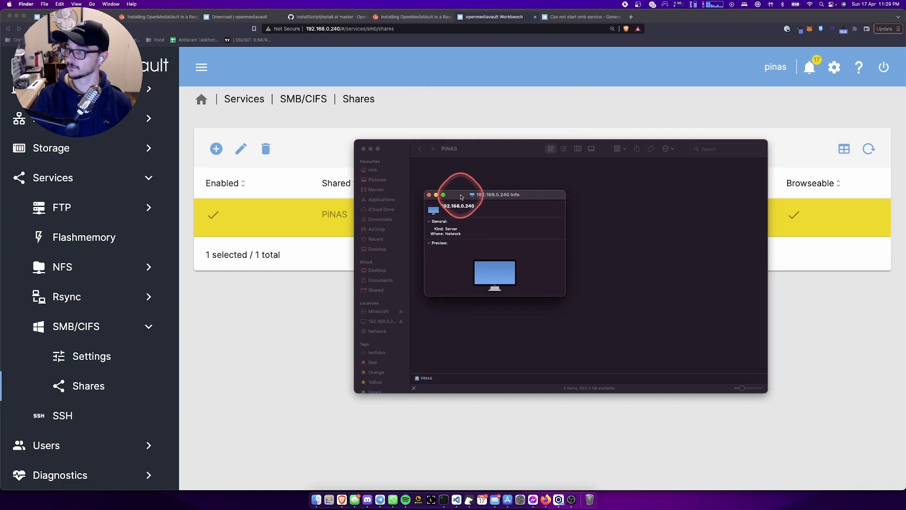
left_click(430, 195)
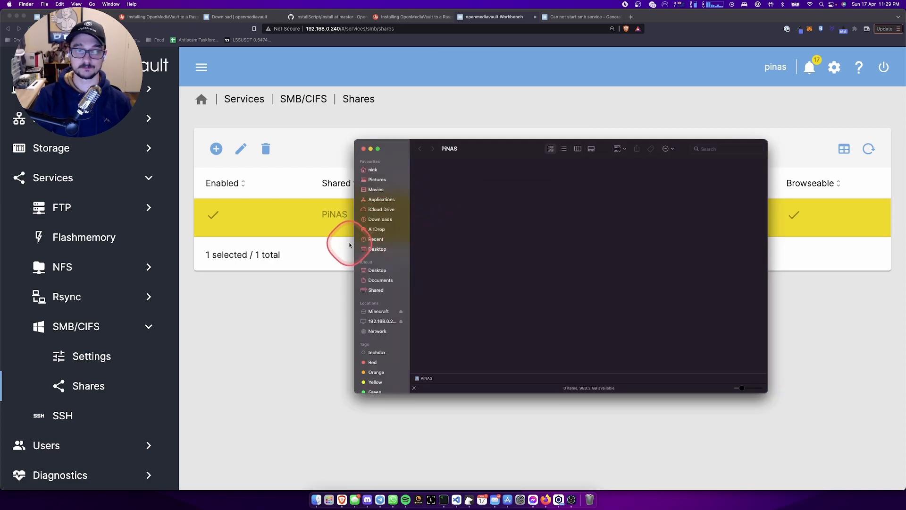
right_click(503, 260)
left_click(454, 266)
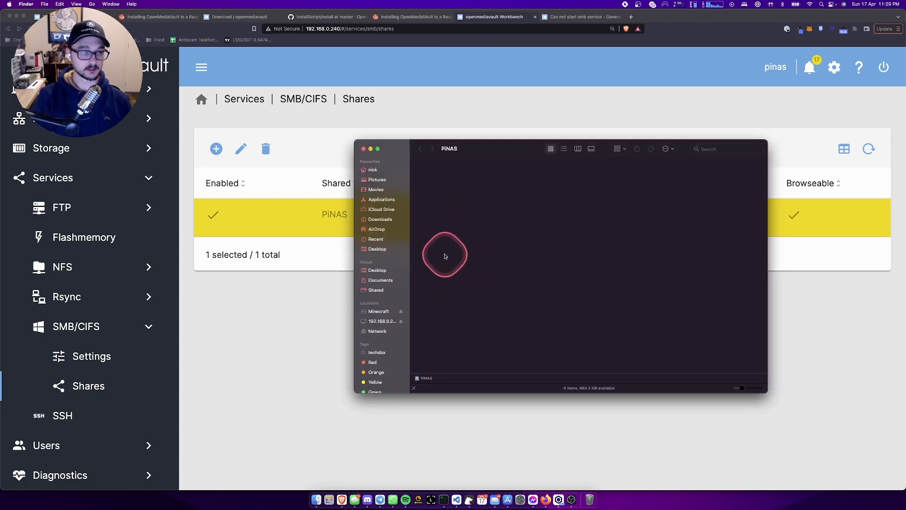
left_click(68, 149)
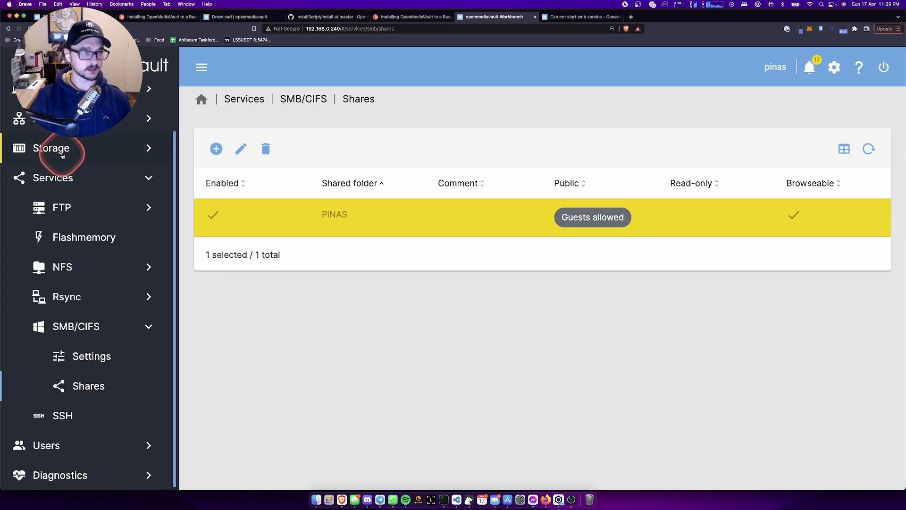
- Open Storage > File Systems and check /dev/sda1 as EXT4 with 915.77 GiB available
left_click(62, 154)
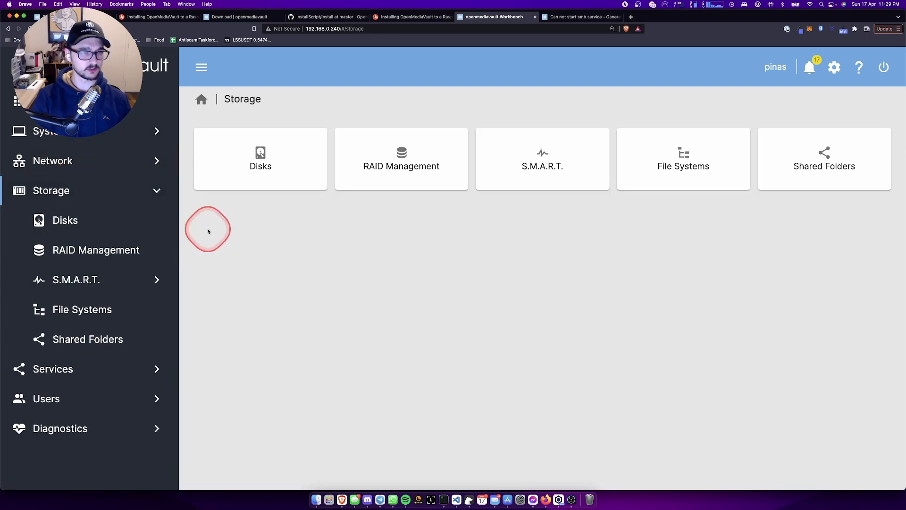
left_click(678, 162)
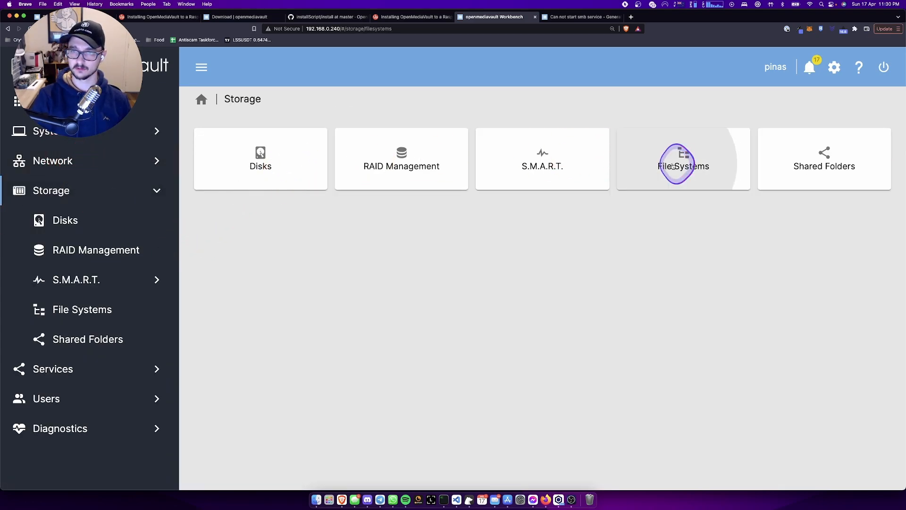
left_click(282, 217)
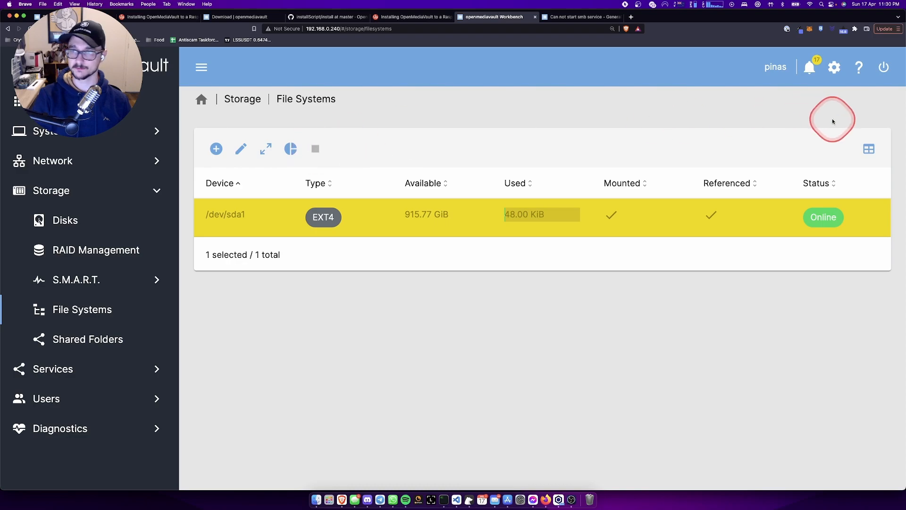
left_click(863, 150)
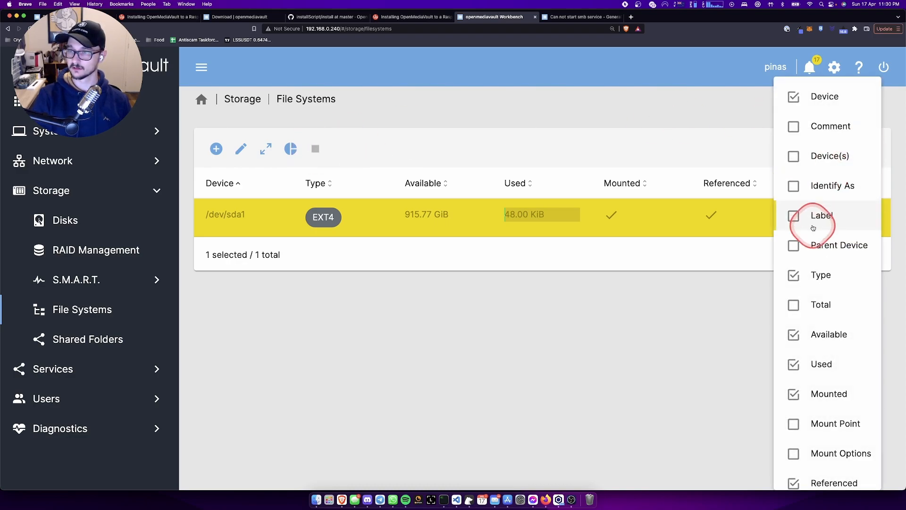
scroll(823, 244, "down", 1)
scroll(816, 258, "up", 1)
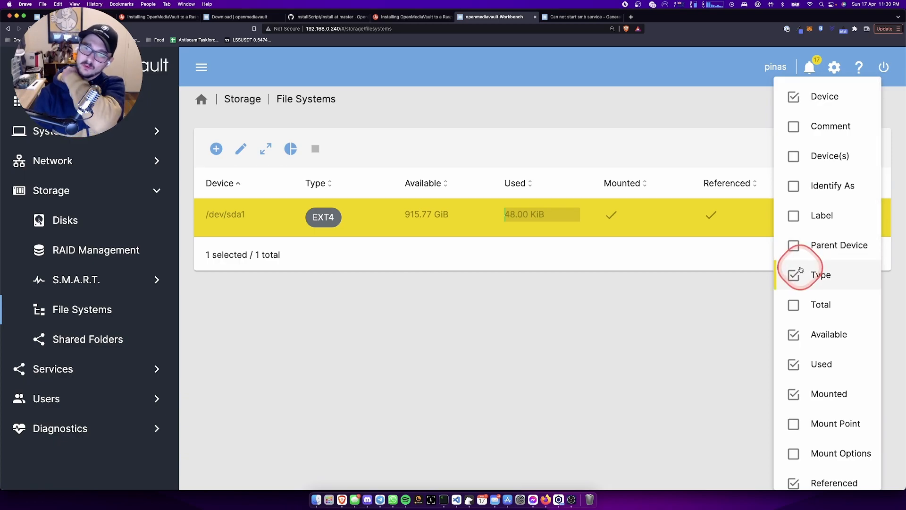
left_click(679, 338)
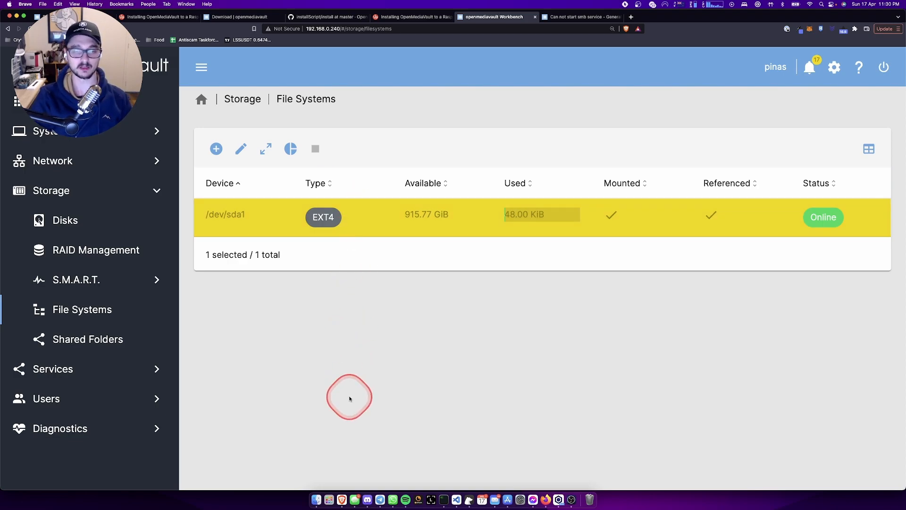
- Browse Finder back to the 192.168.0.240 server and open its empty PiNAS share
left_click(317, 499)
right_click(519, 250)
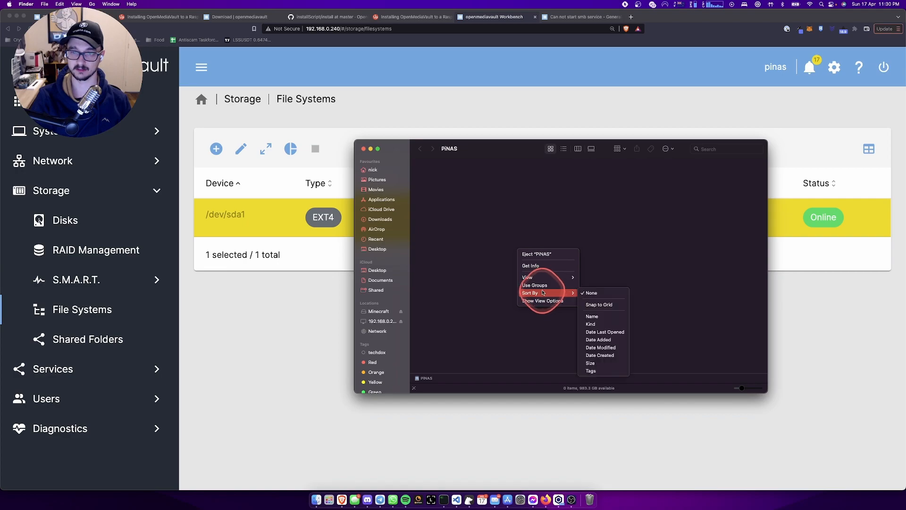
left_click(487, 271)
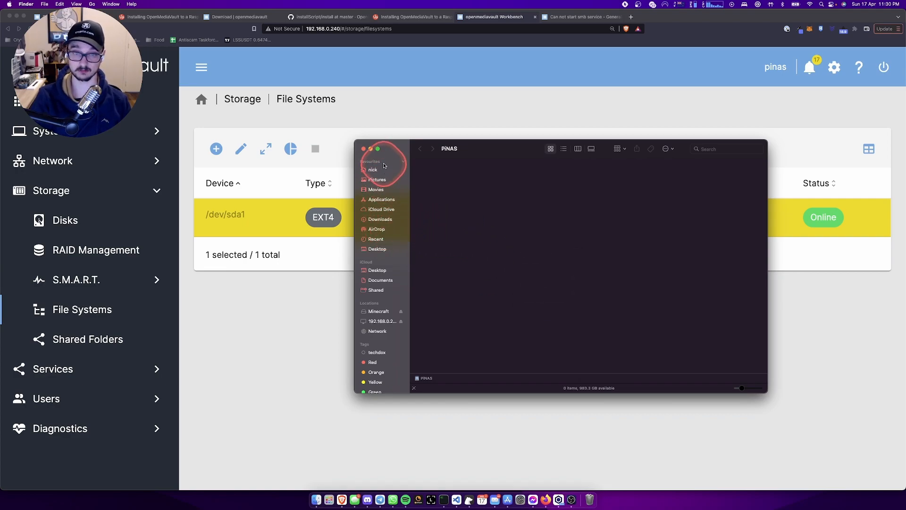
left_click(385, 182)
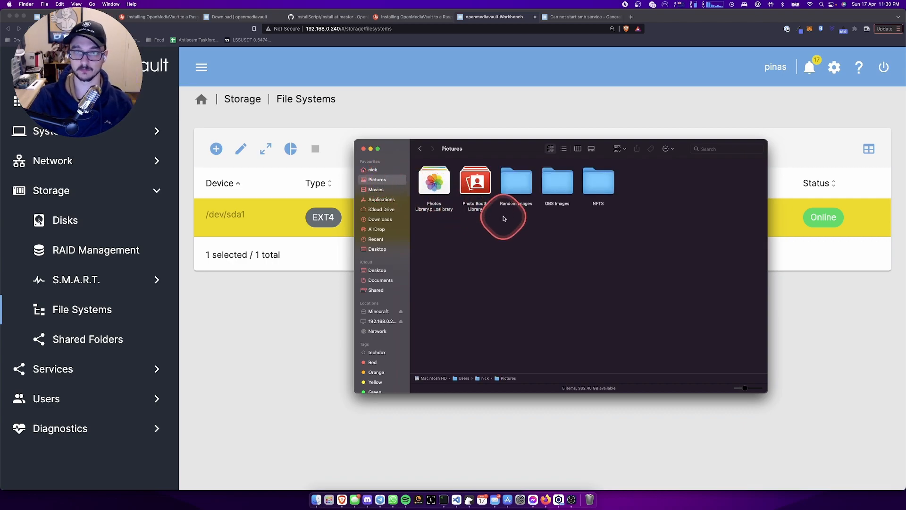
double_click(597, 179)
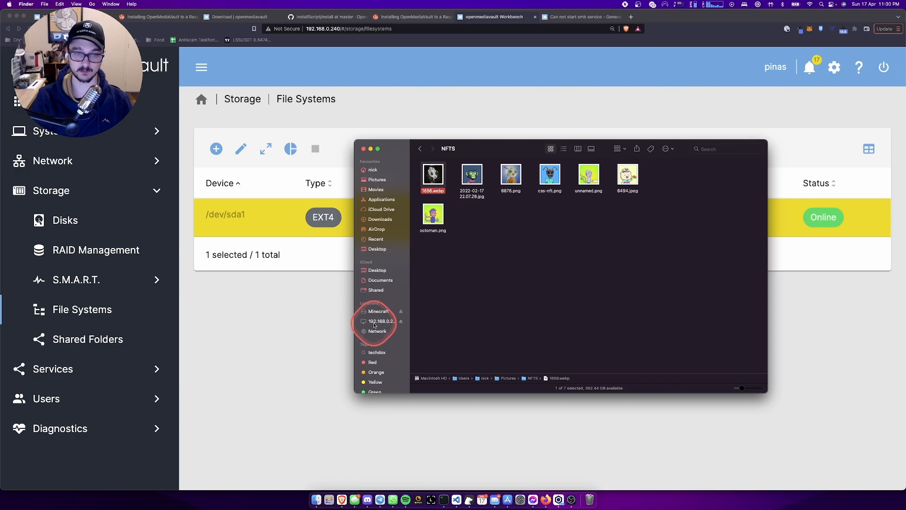
left_click(375, 325)
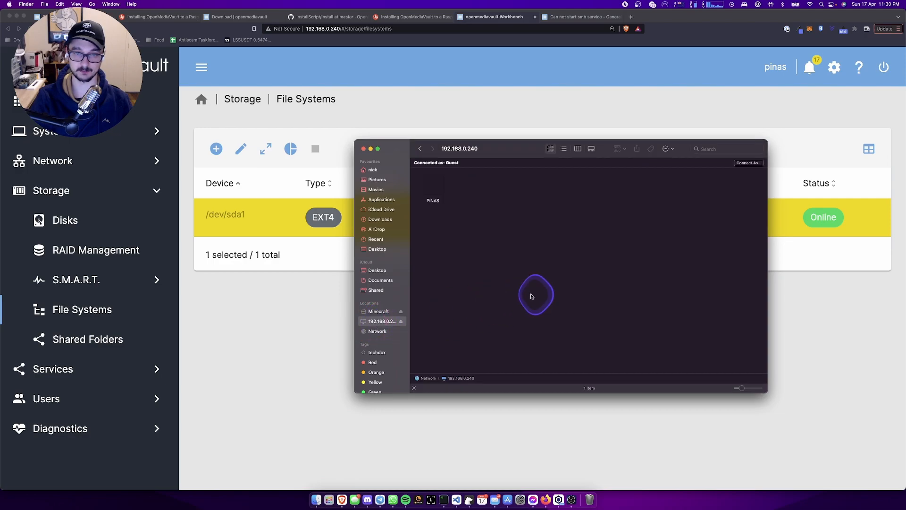
double_click(437, 194)
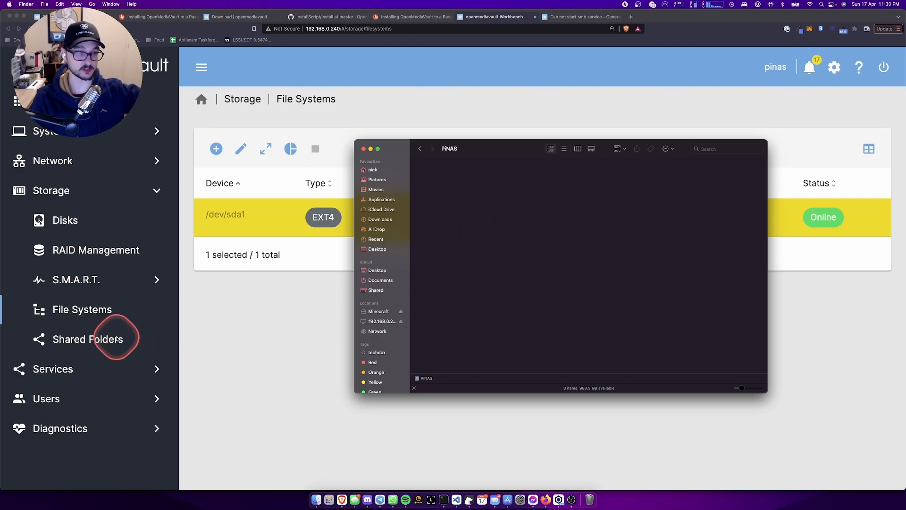
- Open the PiNAS SMB share's edit form to review guest access and Time Machine support
left_click(100, 342)
left_click(58, 368)
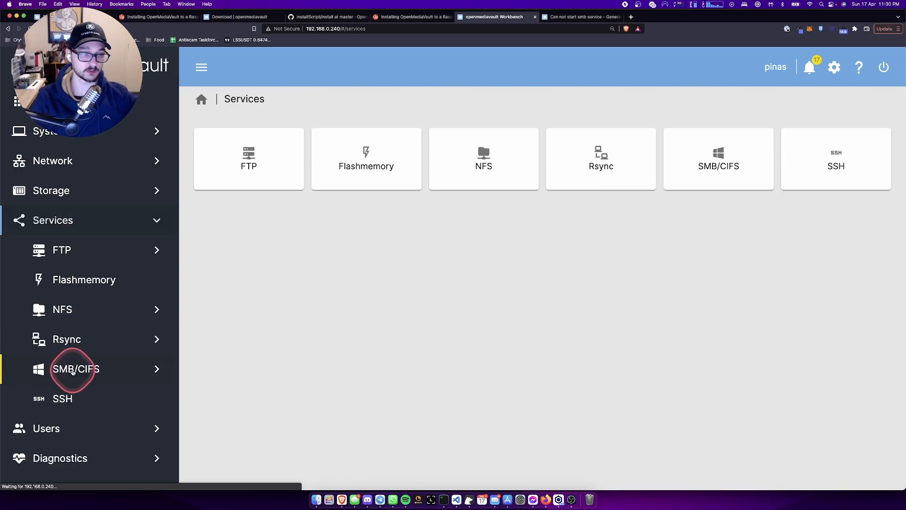
left_click(88, 364)
left_click(694, 151)
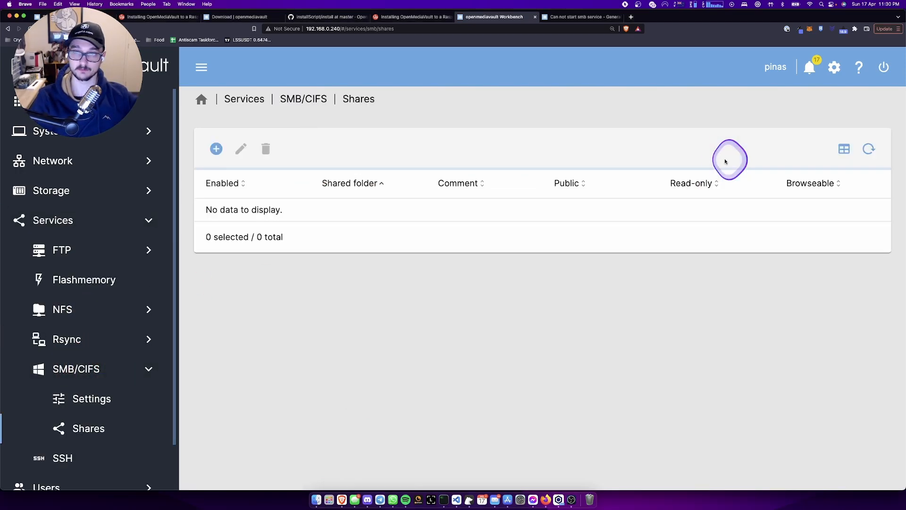
left_click(342, 216)
left_click(241, 149)
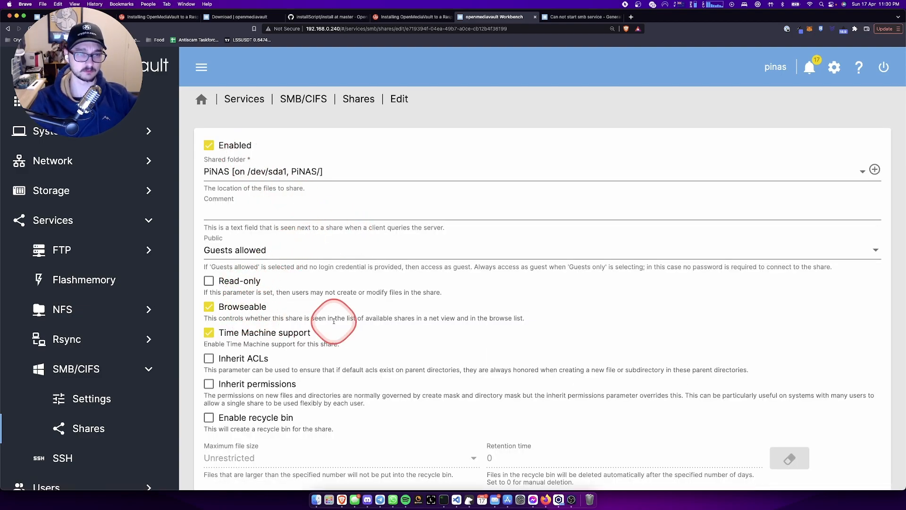
scroll(413, 299, "down", 6)
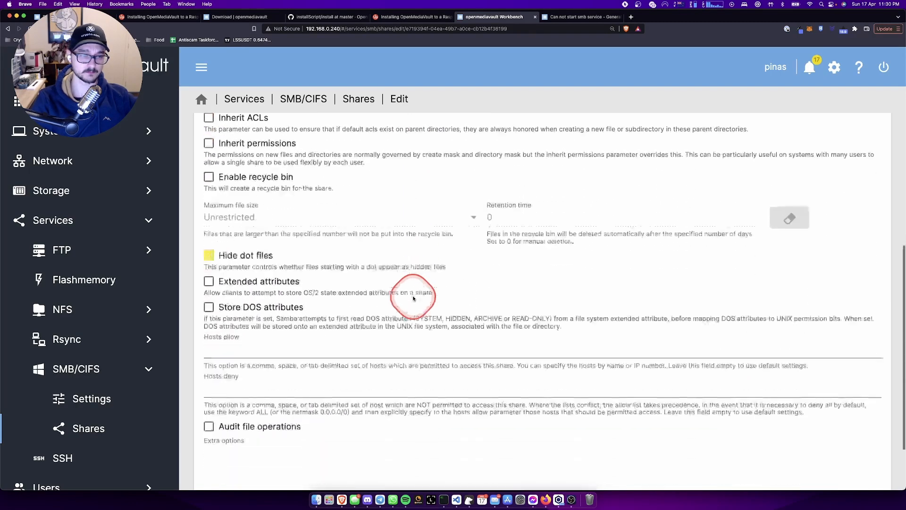
scroll(413, 299, "up", 6)
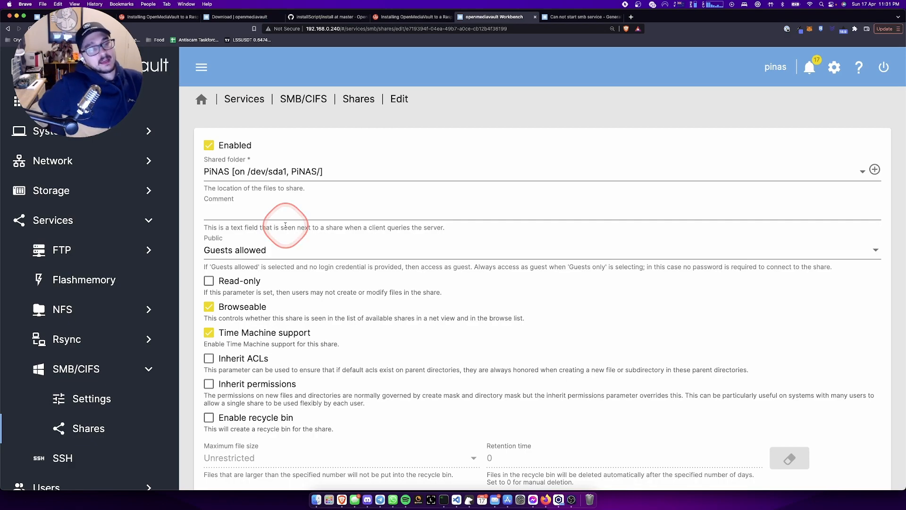
scroll(41, 354, "down", 2)
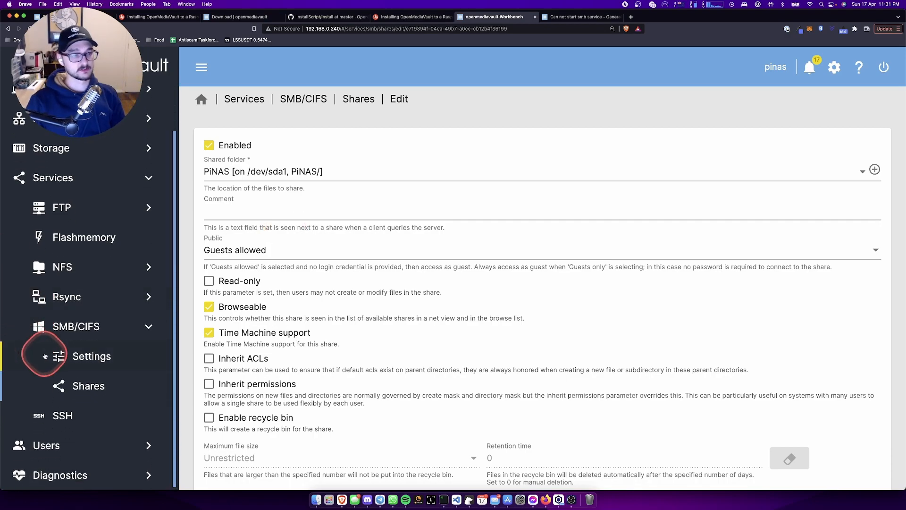
- Start a new user under Users, entering a name and a matching password twice
left_click(40, 442)
left_click(577, 158)
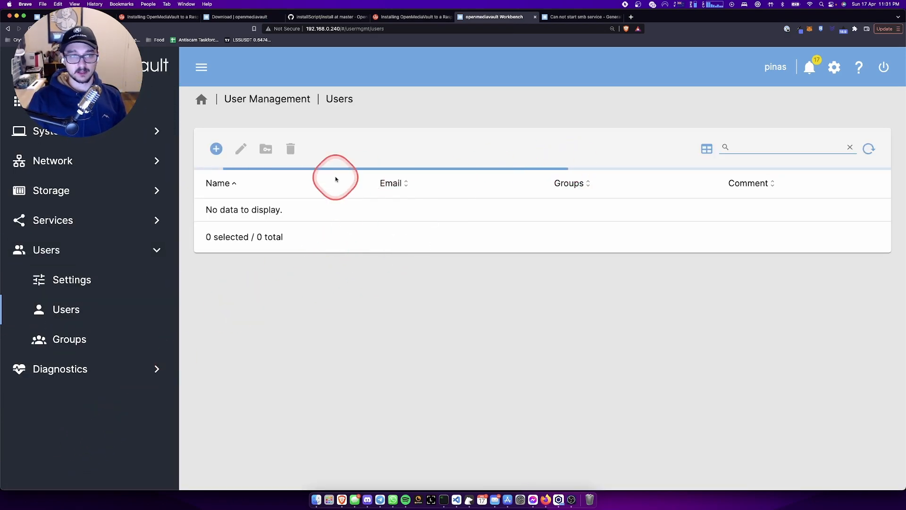
left_click(217, 148)
left_click(258, 180)
left_click(256, 153)
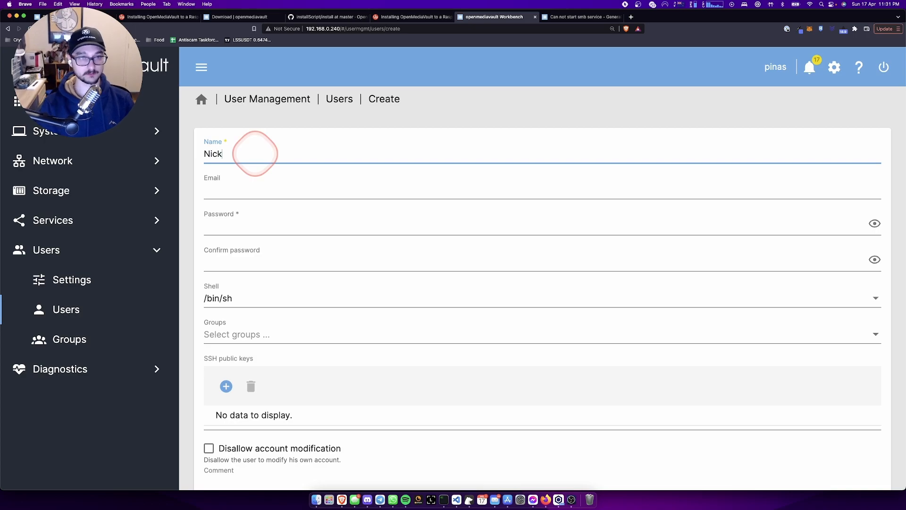
key("Tab")
key("Tab")
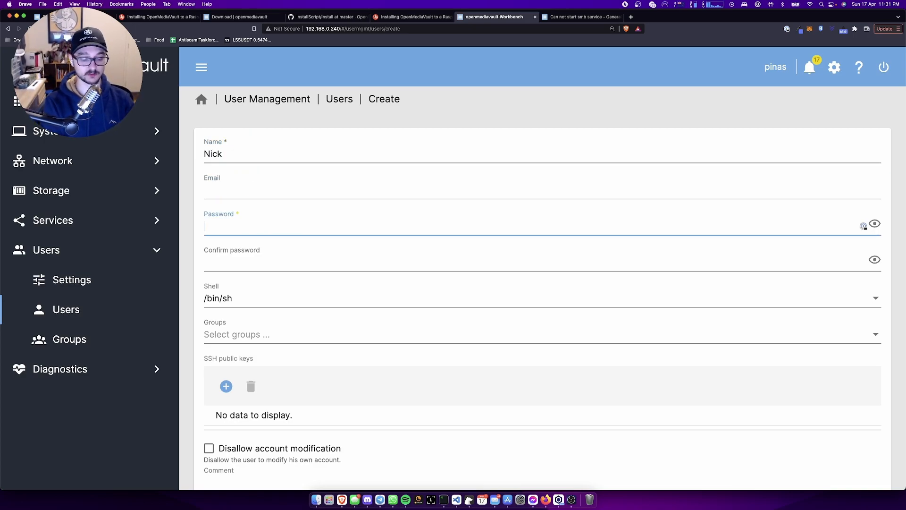
type("••••••")
left_click(227, 264)
type("••••••")
- Add the new user to the adm group and save the account
left_click(273, 326)
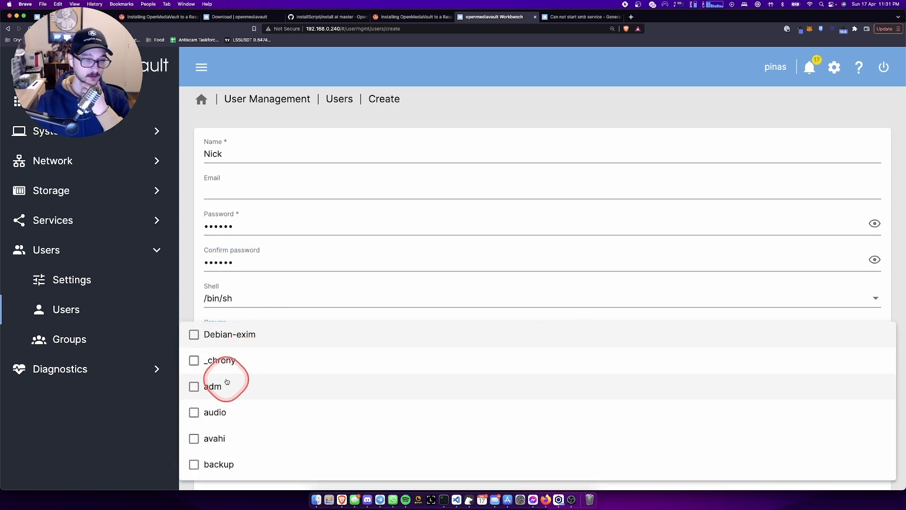
left_click(220, 387)
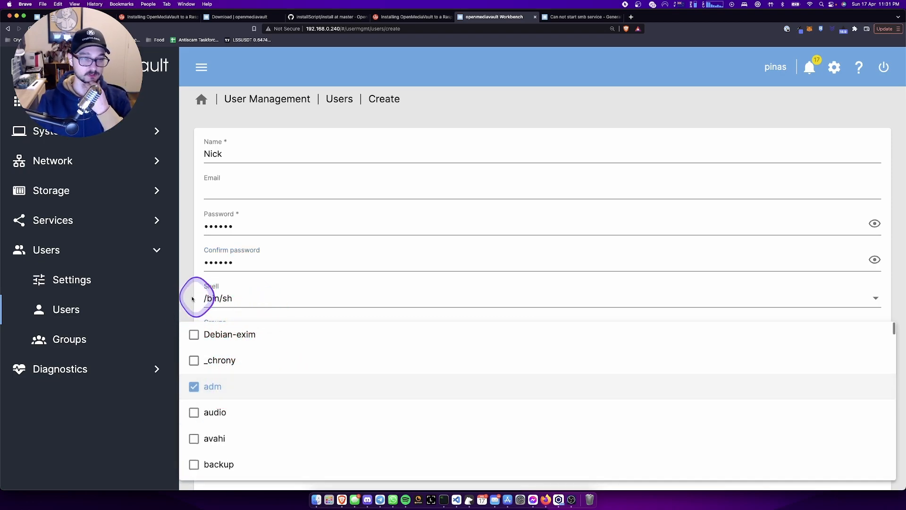
left_click(192, 298)
scroll(192, 298, "down", 1)
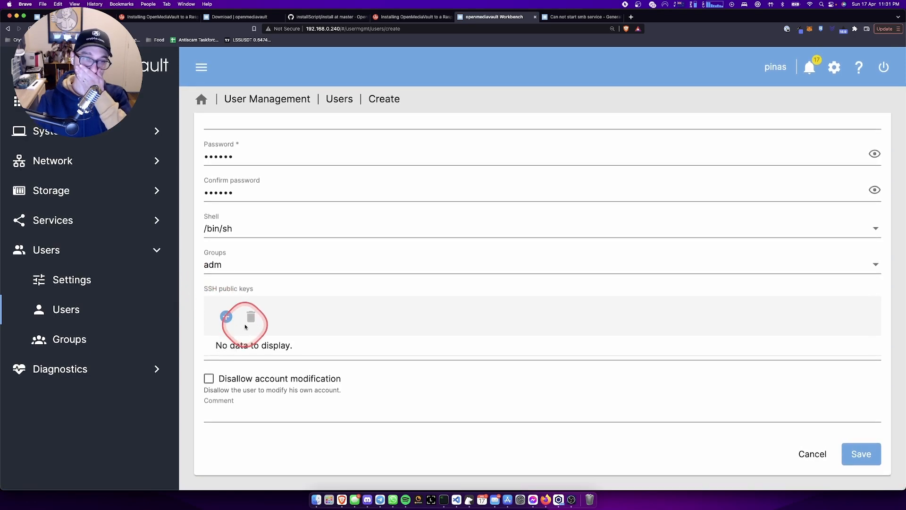
left_click(866, 454)
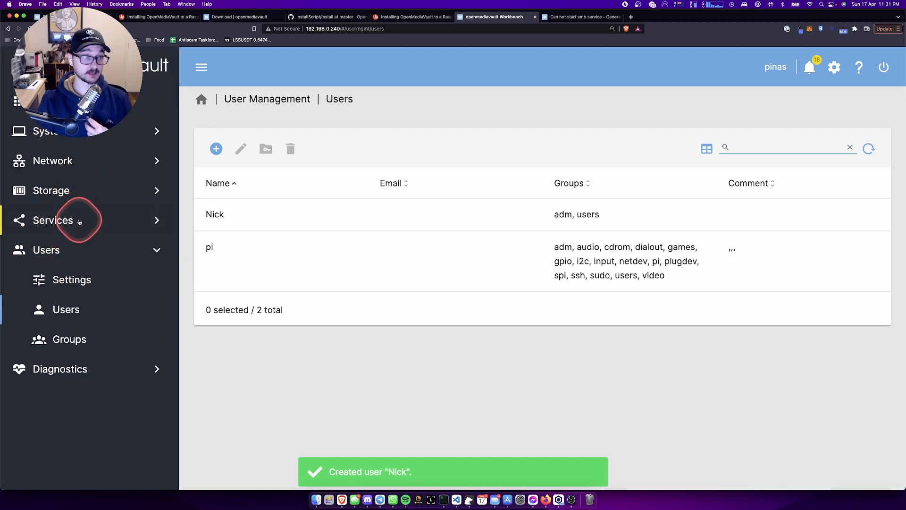
- Look over the general SMB/CIFS server settings in Services
left_click(82, 224)
left_click(88, 368)
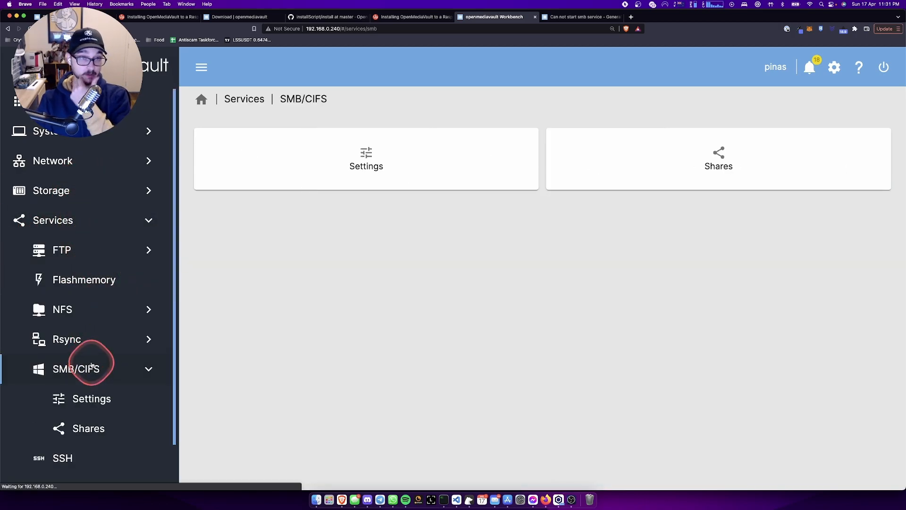
left_click(431, 210)
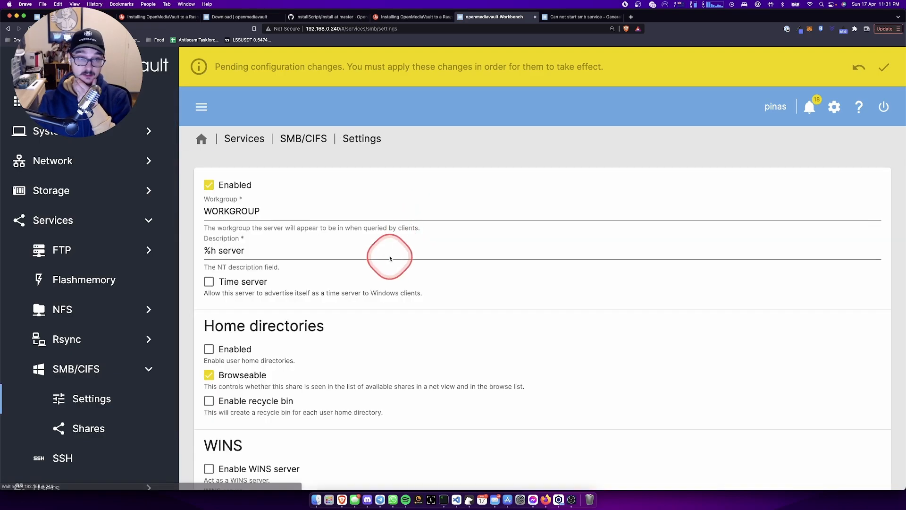
scroll(391, 287, "down", 10)
scroll(387, 281, "up", 10)
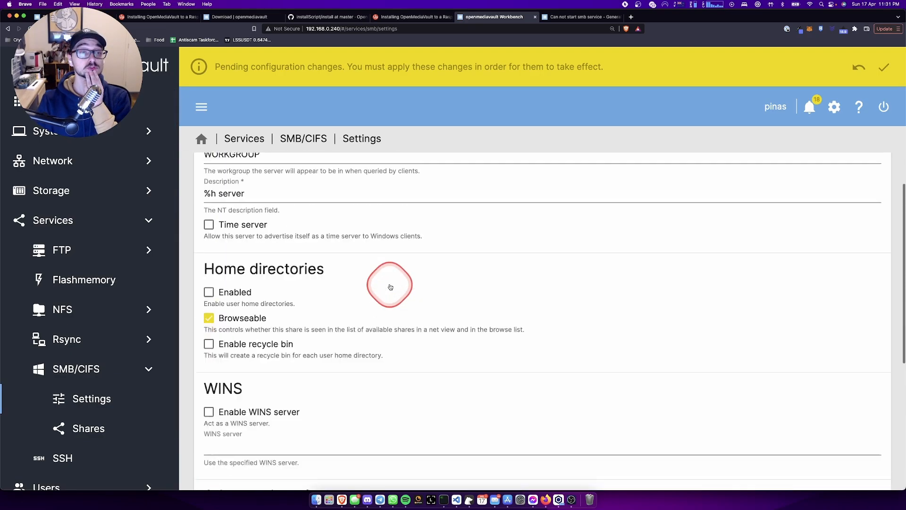
left_click(313, 142)
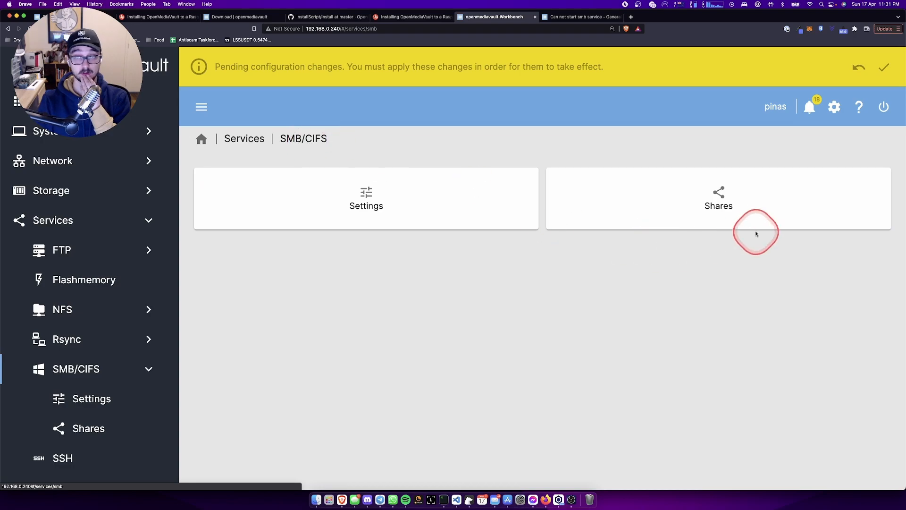
- Change the PiNAS share's Public option from Guests allowed to No and save
left_click(740, 237)
left_click(308, 257)
left_click(240, 190)
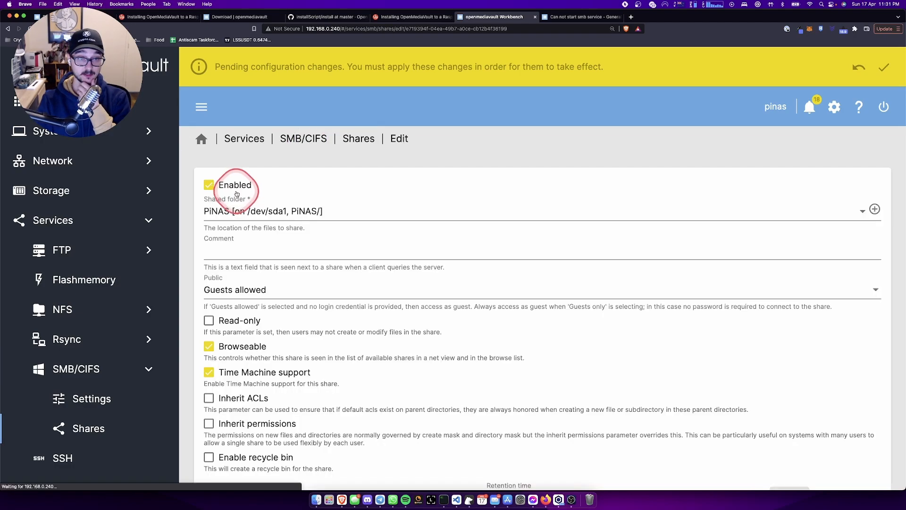
left_click(292, 291)
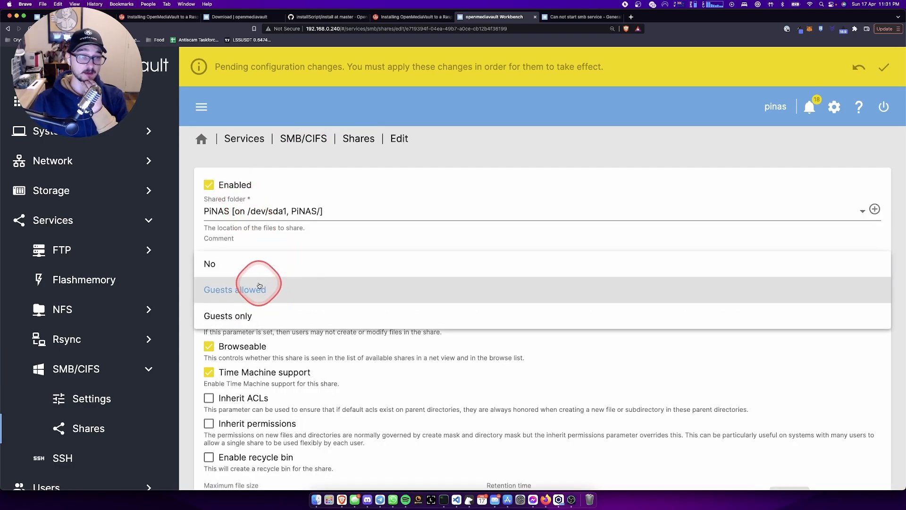
left_click(258, 269)
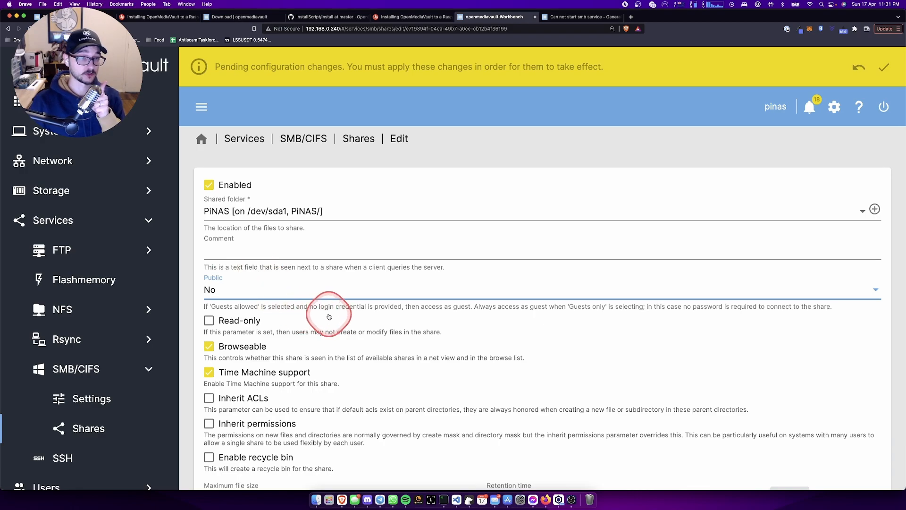
scroll(333, 318, "down", 5)
scroll(335, 320, "down", 1)
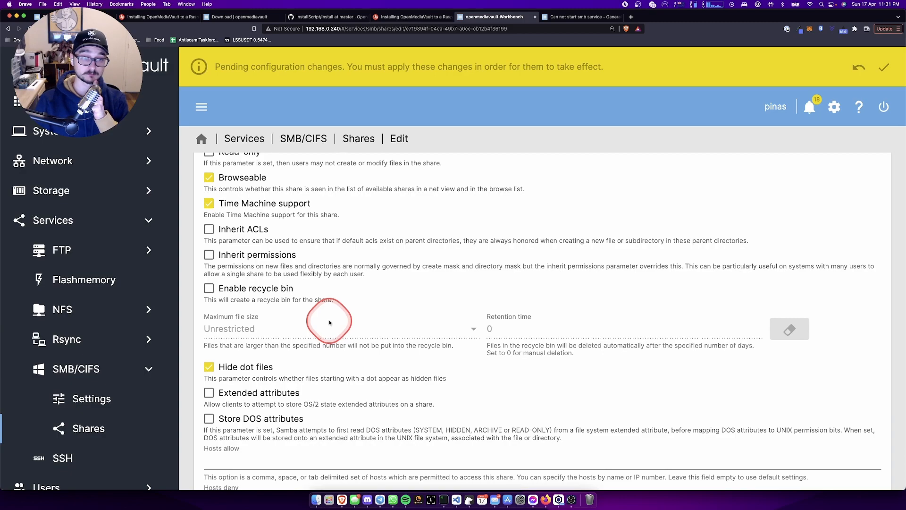
scroll(329, 322, "down", 6)
left_click(856, 453)
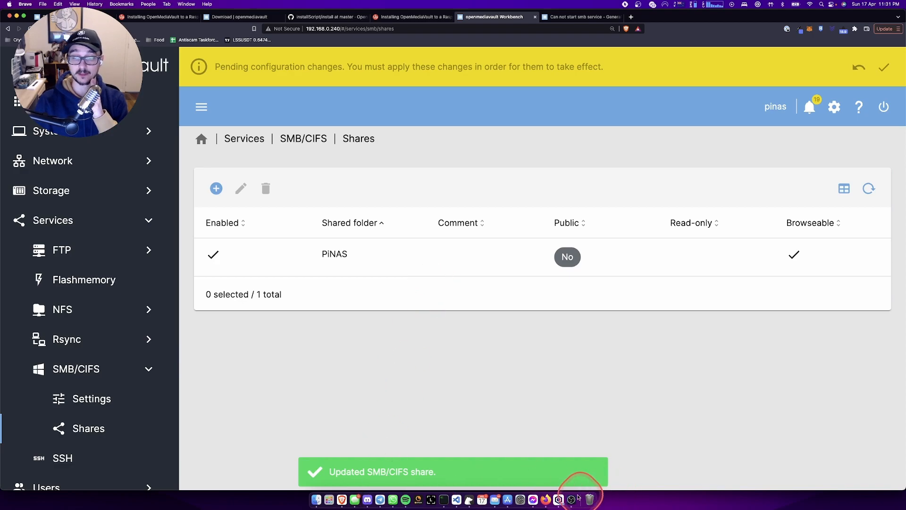
- Reopen the PiNAS share on 192.168.0.240 in Finder, then return to the server's share list
left_click(328, 499)
left_click(316, 499)
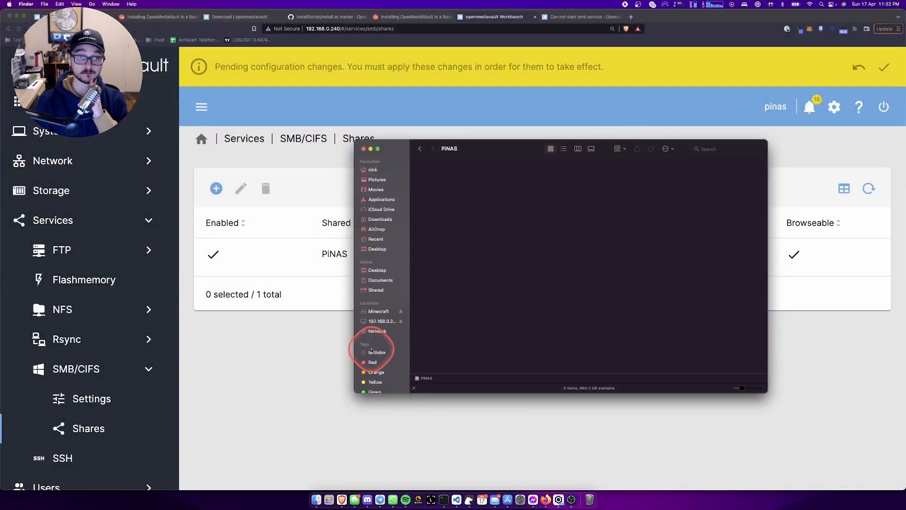
left_click(380, 323)
double_click(438, 192)
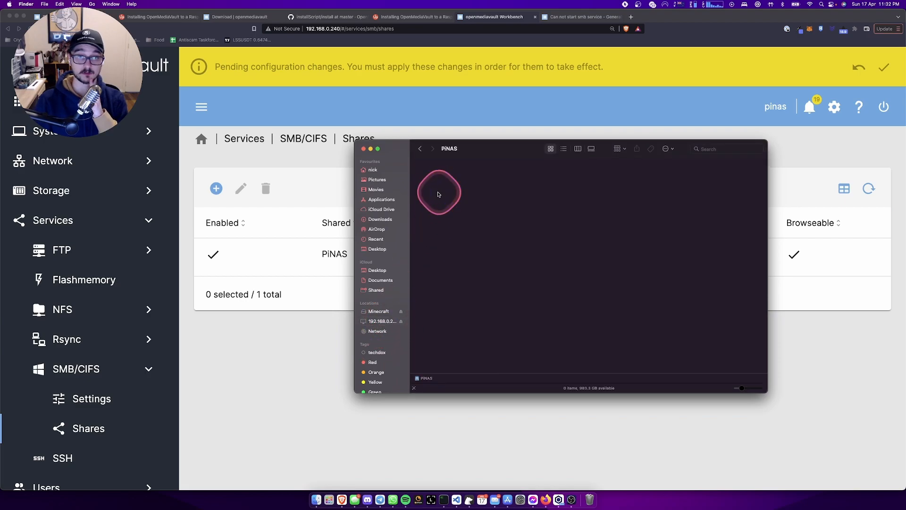
left_click(381, 312)
left_click(381, 322)
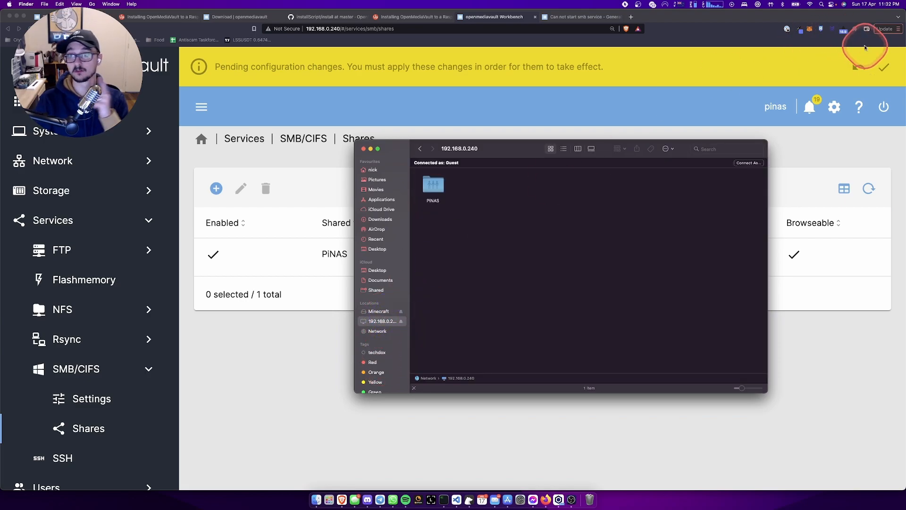
- Apply the pending SMB configuration changes in OpenMediaVault, ticking the confirmation
left_click(883, 68)
left_click(883, 68)
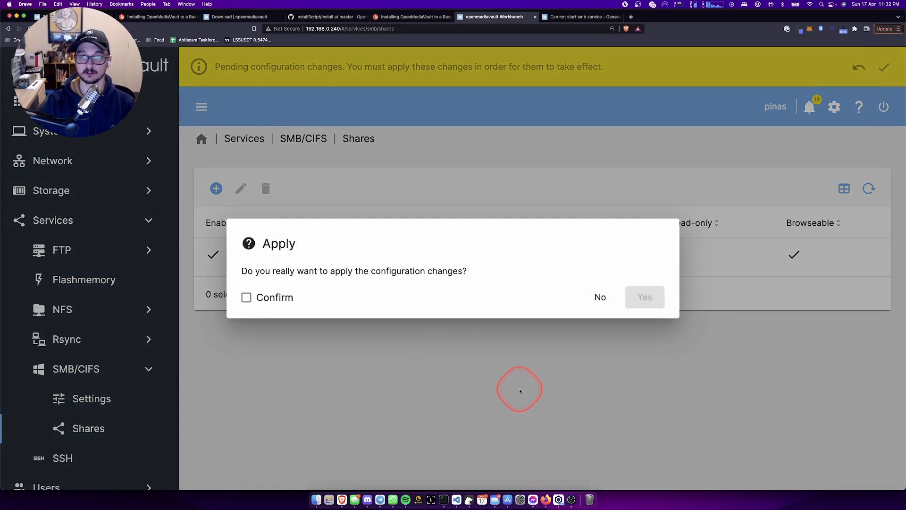
left_click(246, 298)
left_click(649, 298)
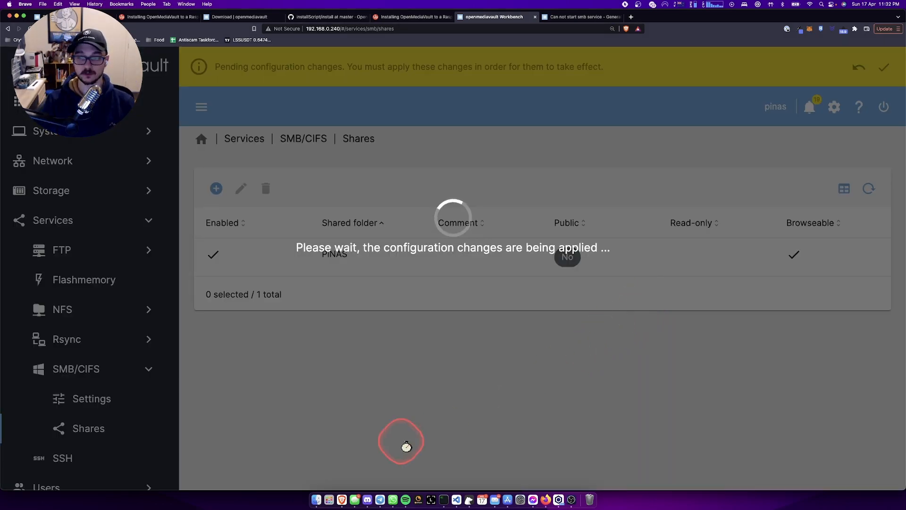
left_click(316, 499)
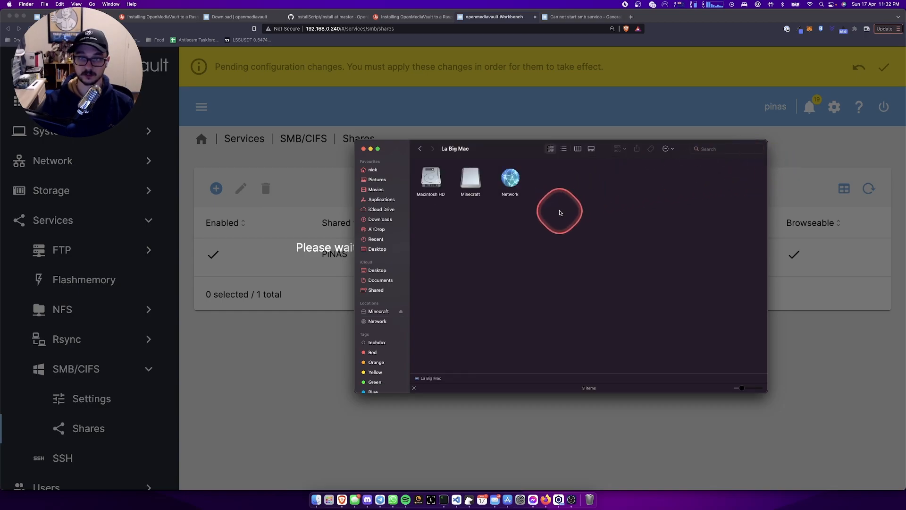
- Open Network > pinas > PINAS as guest in Finder and dismiss the missing-item error
left_click(510, 171)
double_click(510, 173)
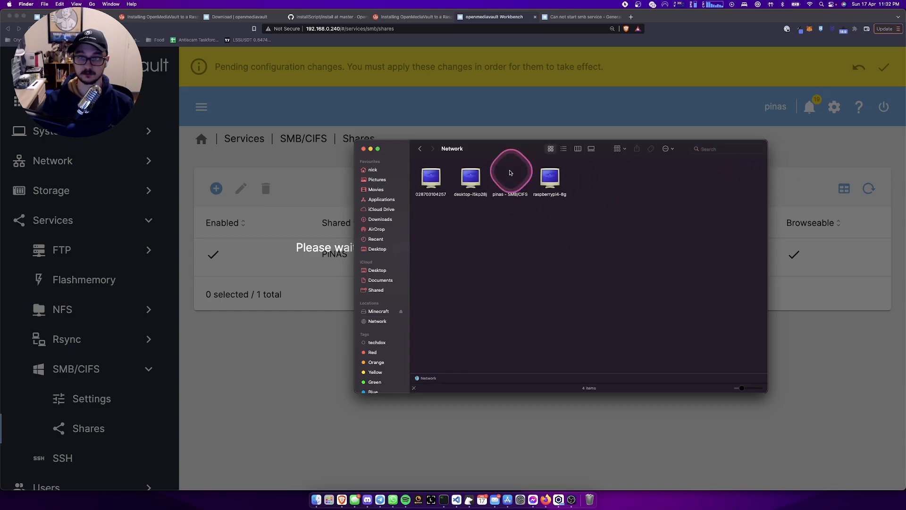
left_click(508, 182)
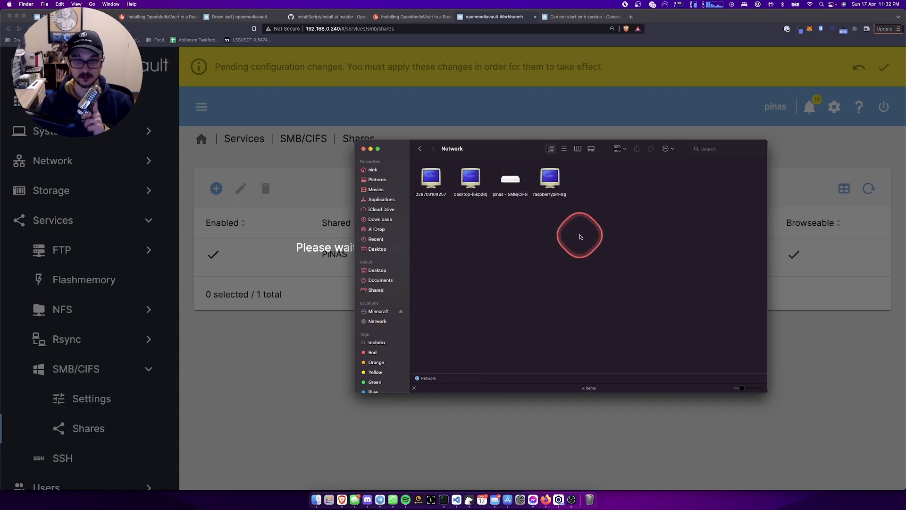
double_click(510, 181)
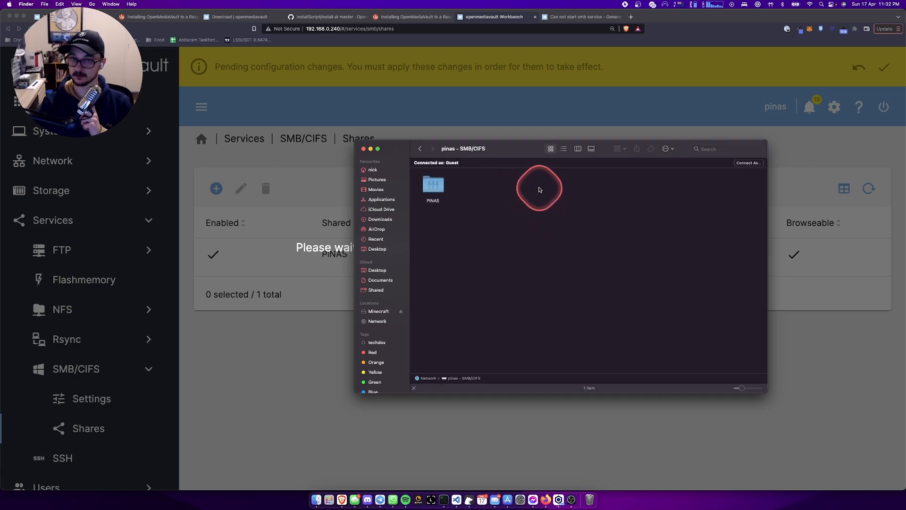
double_click(433, 186)
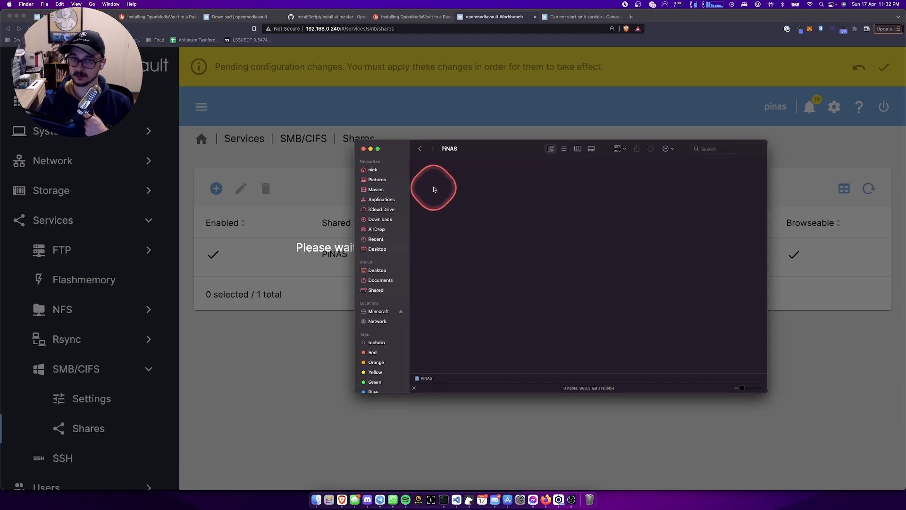
left_click(419, 149)
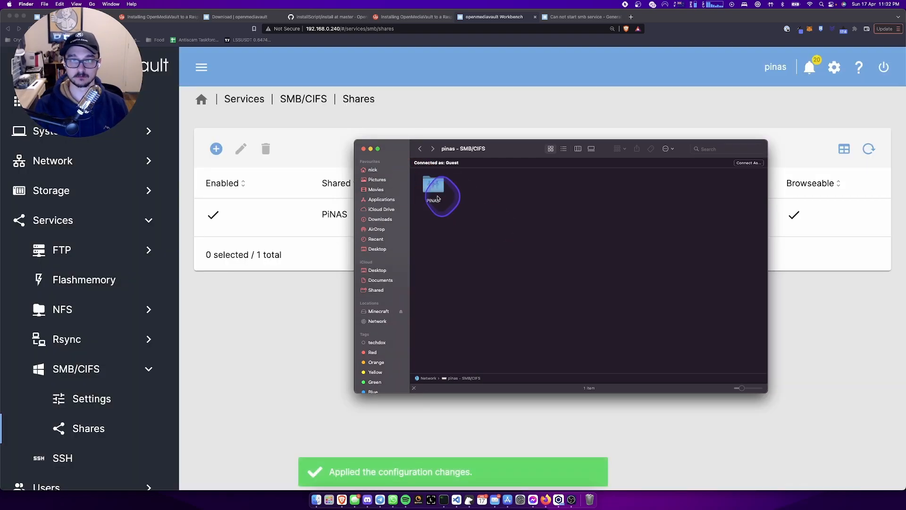
double_click(437, 198)
left_click(464, 175)
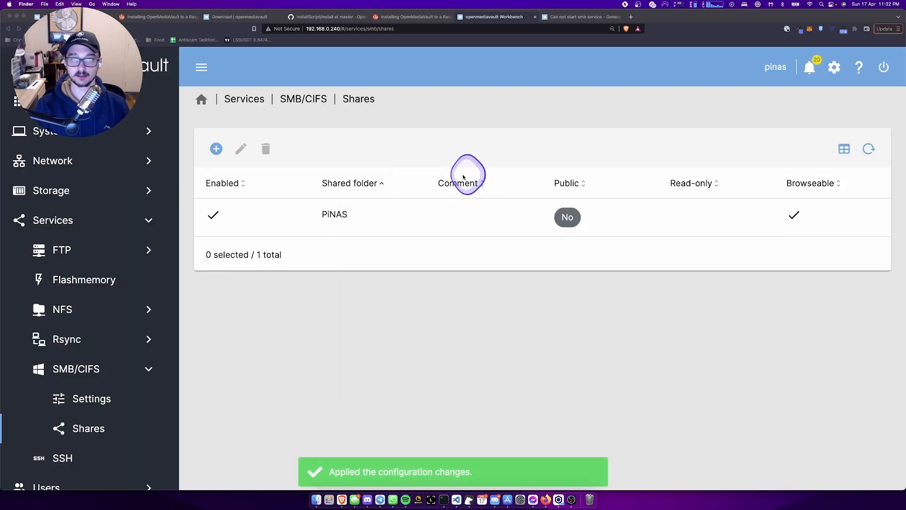
- Connect to smb://192.168.0.240 with a registered user account instead of guest
left_click(316, 500)
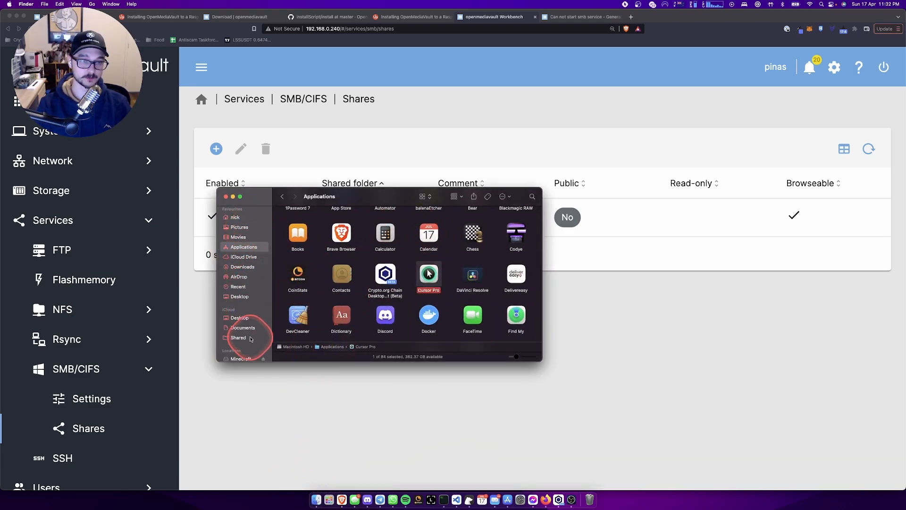
scroll(241, 331, "down", 3)
left_click(93, 4)
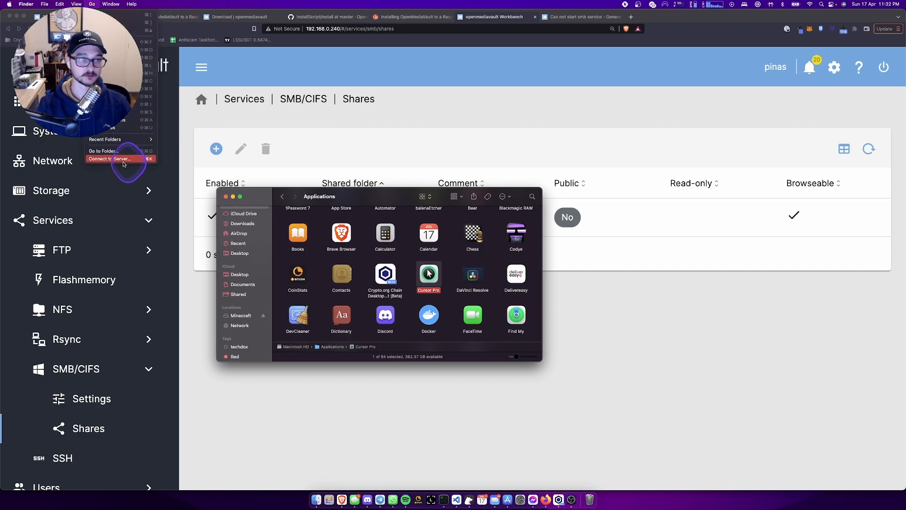
left_click(110, 159)
left_click(518, 179)
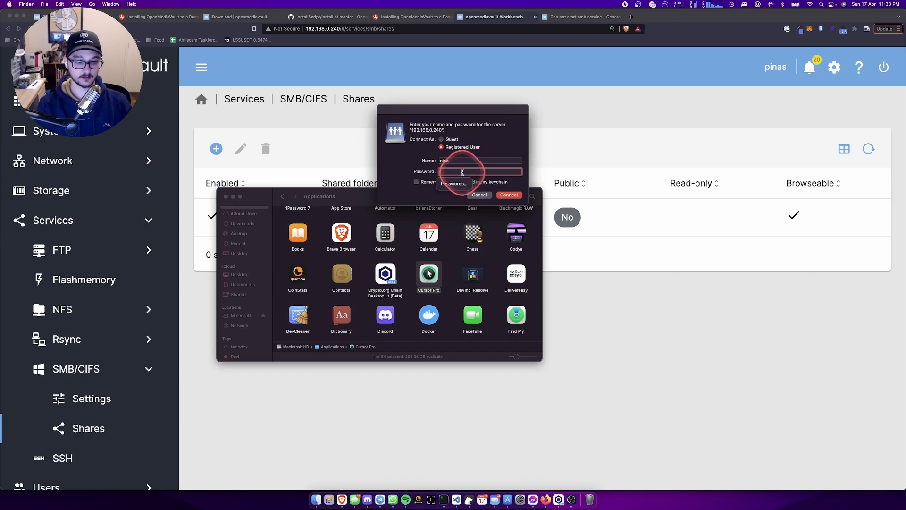
key("BackSpace")
key("BackSpace")
key("BackSpace")
key("BackSpace")
key("BackSpace")
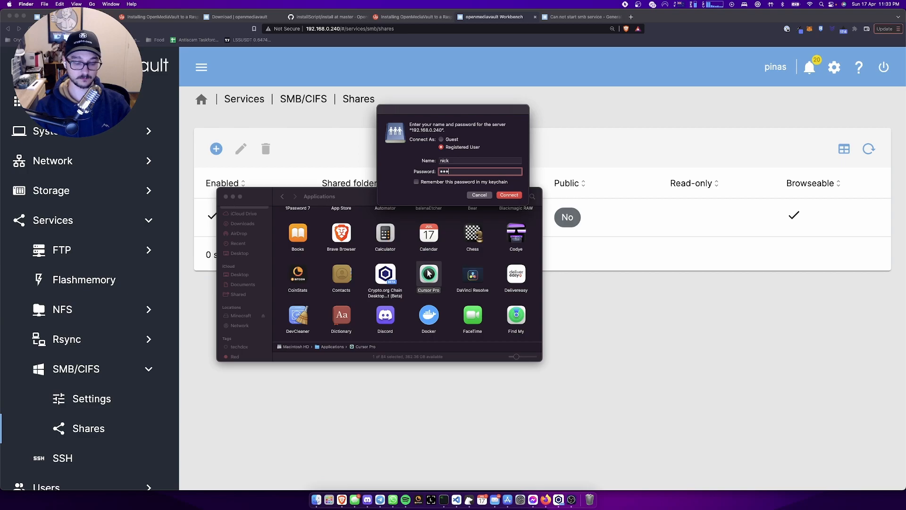
left_click(510, 195)
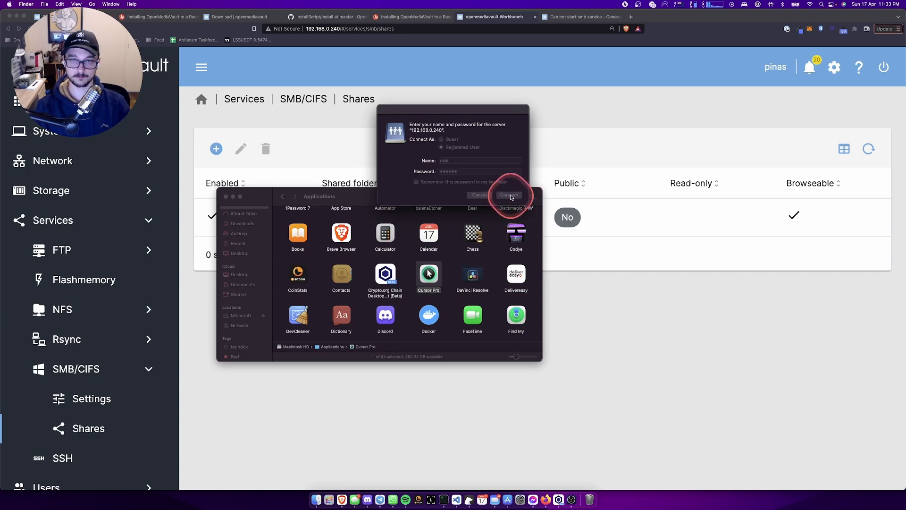
- Paste the 1656.webp test image into the PiNAS share
right_click(414, 266)
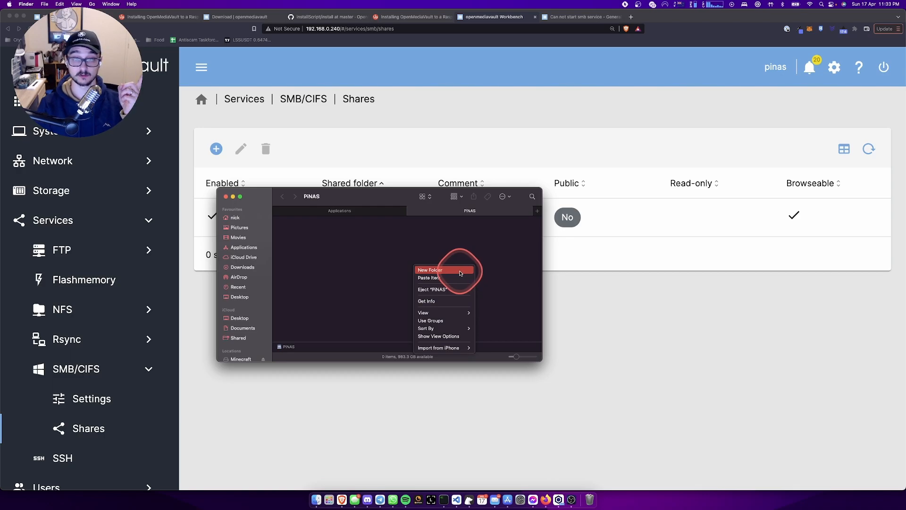
left_click(340, 287)
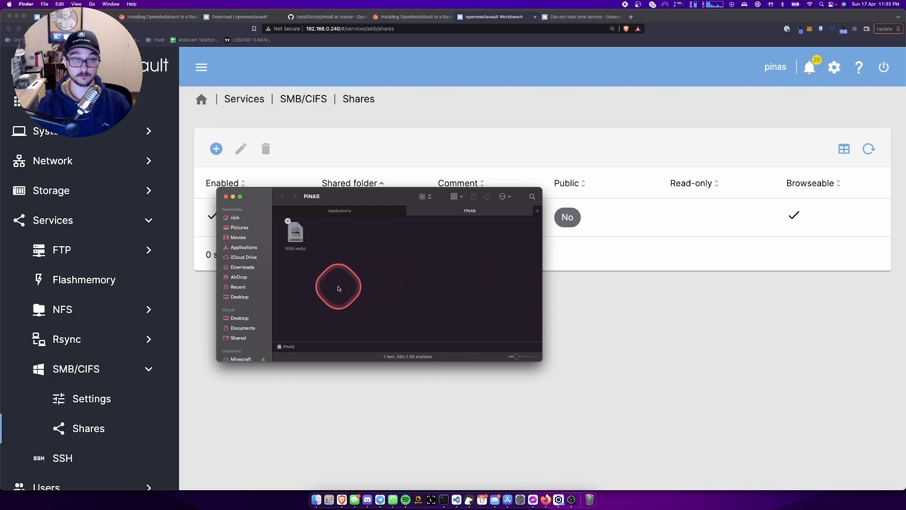
left_click(341, 287)
left_click(352, 269)
left_click(461, 240)
left_click(462, 241)
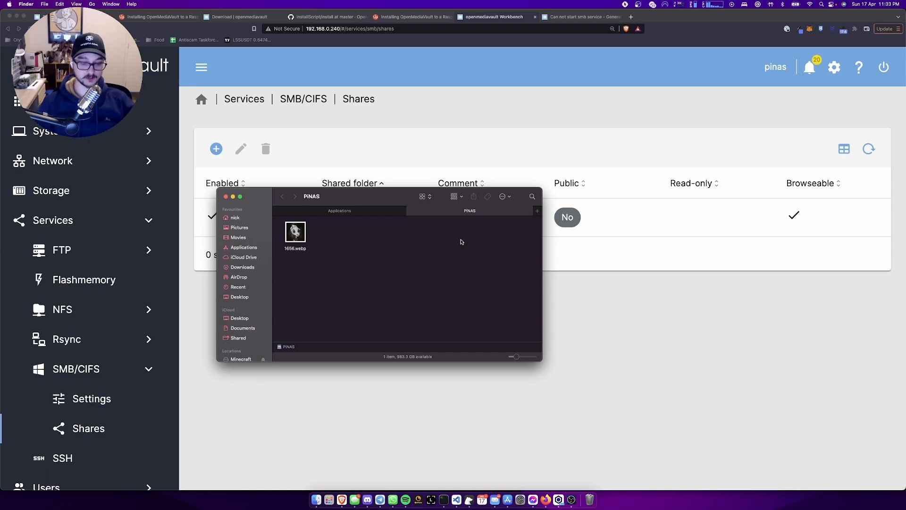
- Find the Time Machine preferences with a Spotlight search
key("super+space")
left_click(367, 257)
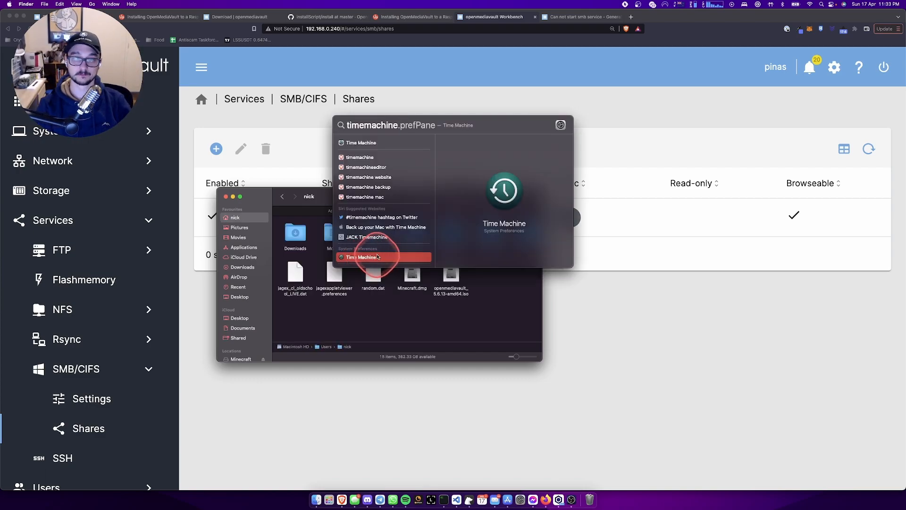
double_click(373, 257)
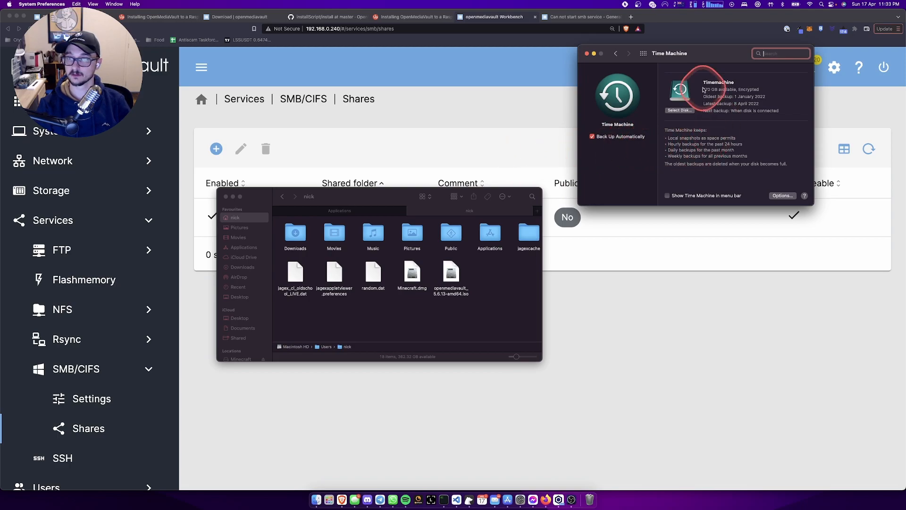
- Add PiNAS on pinas as a second Time Machine disk, using both disks, and log in
left_click(680, 110)
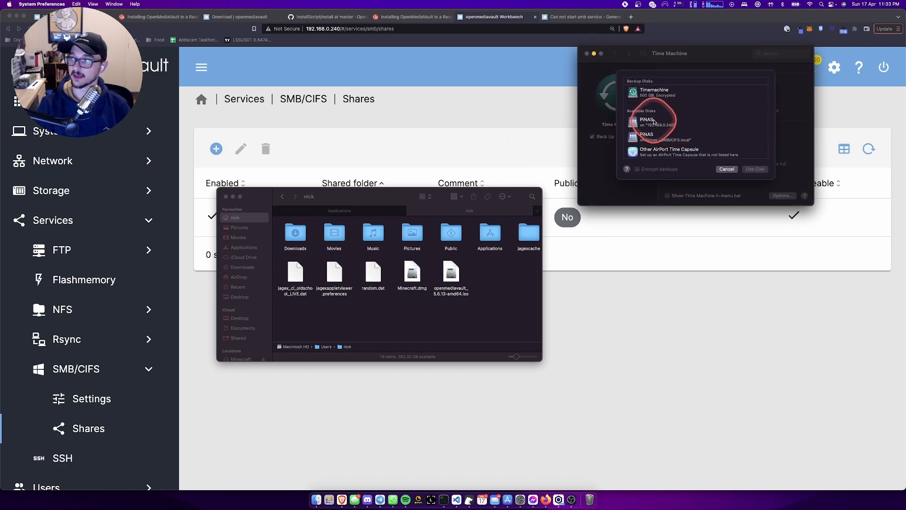
left_click_drag(693, 56, 440, 156)
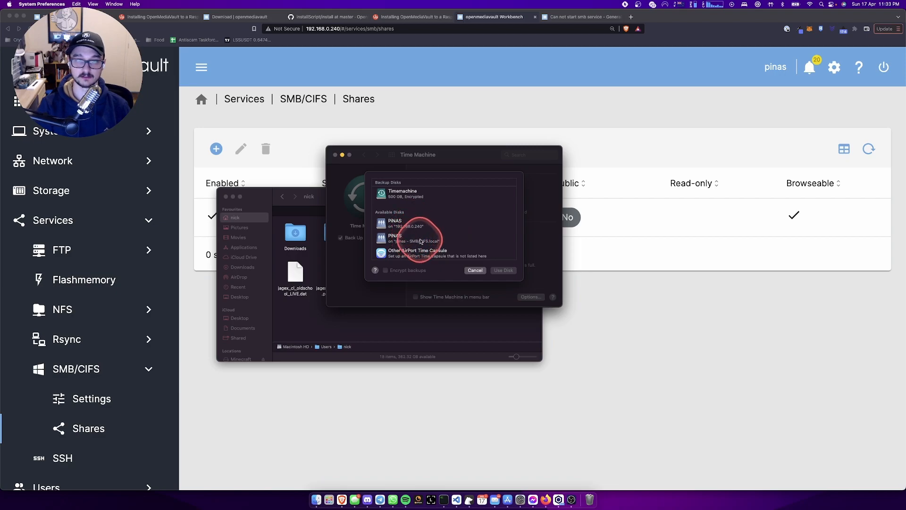
left_click(414, 238)
left_click(503, 270)
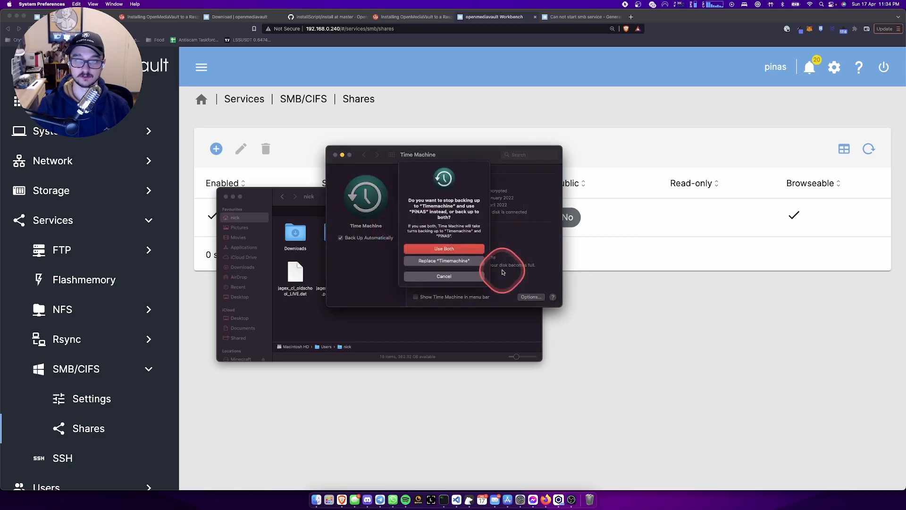
left_click(464, 253)
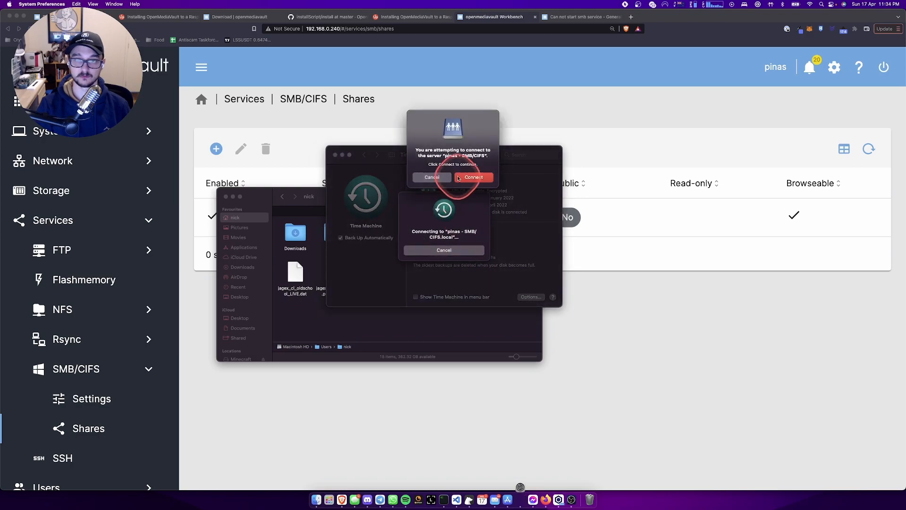
left_click(474, 176)
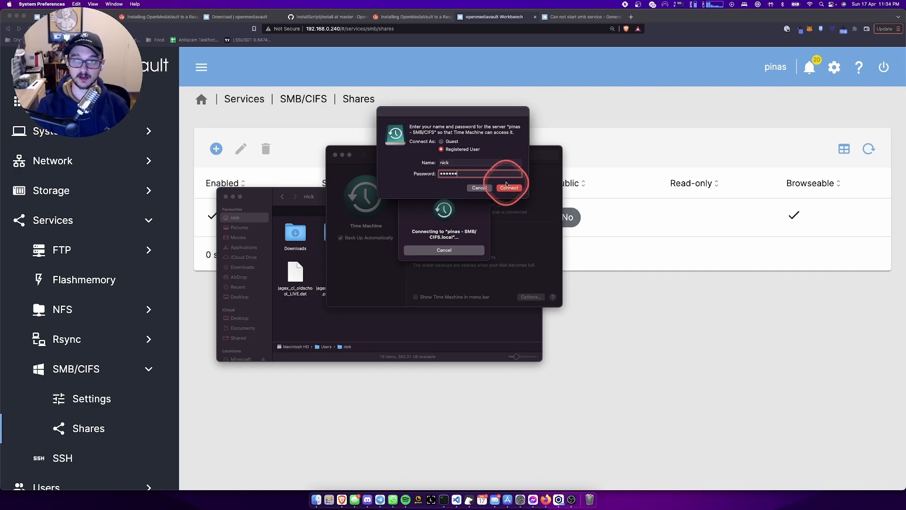
left_click(508, 188)
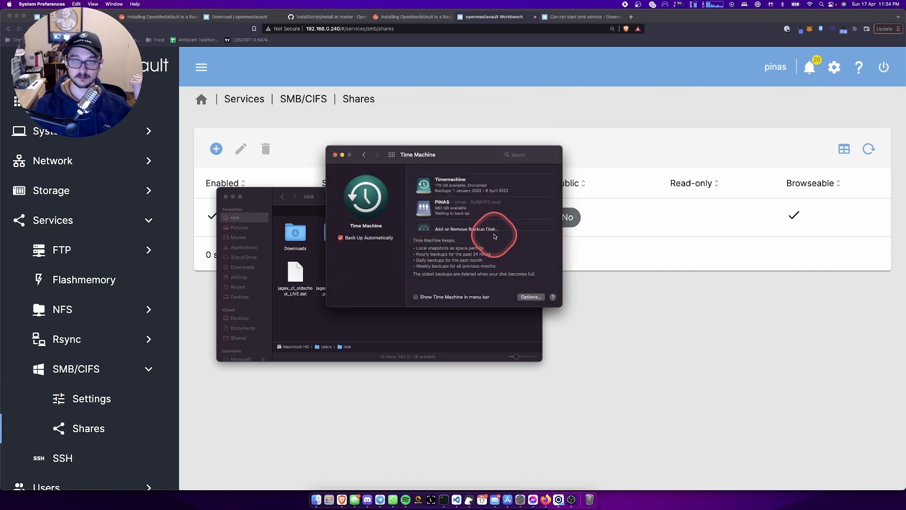
scroll(475, 217, "down", 1)
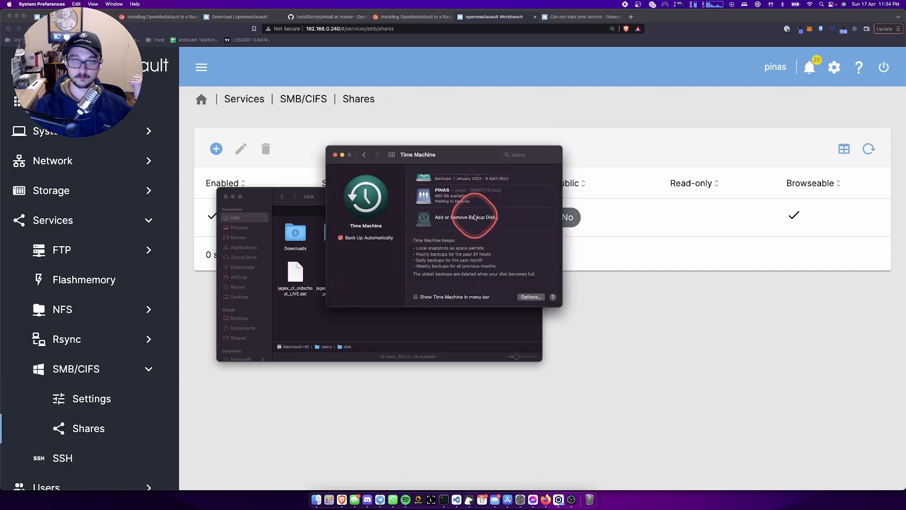
scroll(455, 207, "up", 1)
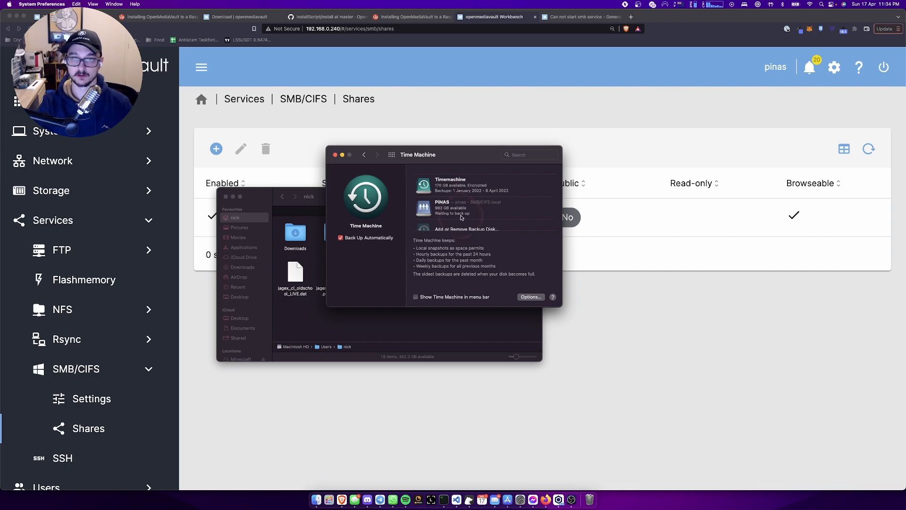
- In Finder's Network view, open the pinas server's PINAS share and select 1656.webp
left_click(382, 321)
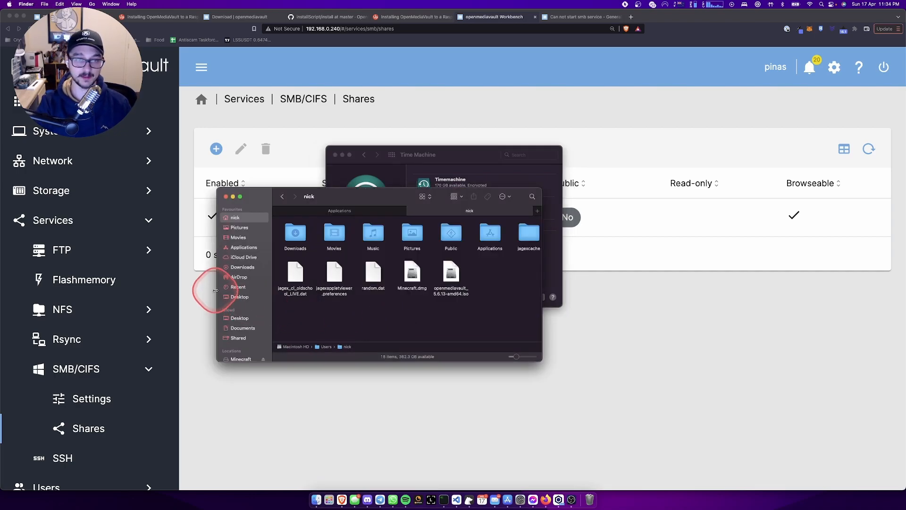
scroll(232, 321, "down", 2)
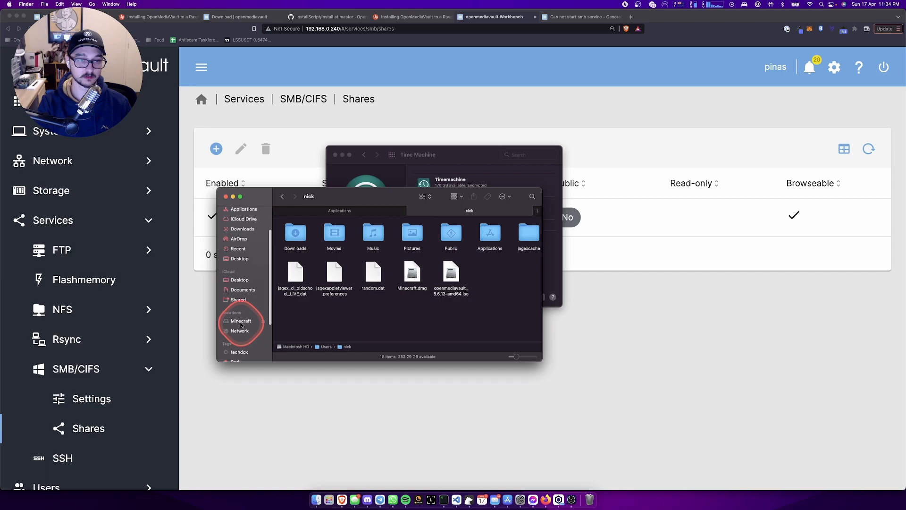
left_click(240, 331)
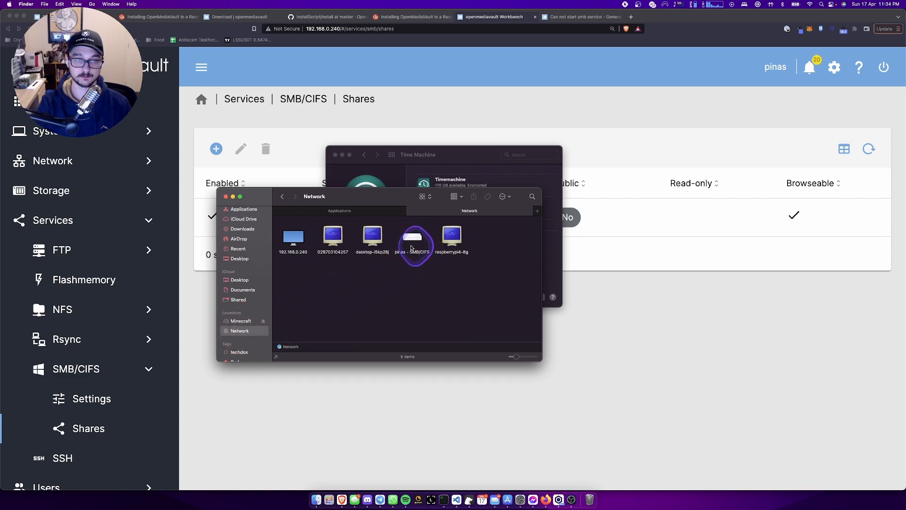
double_click(412, 247)
double_click(295, 243)
left_click(317, 245)
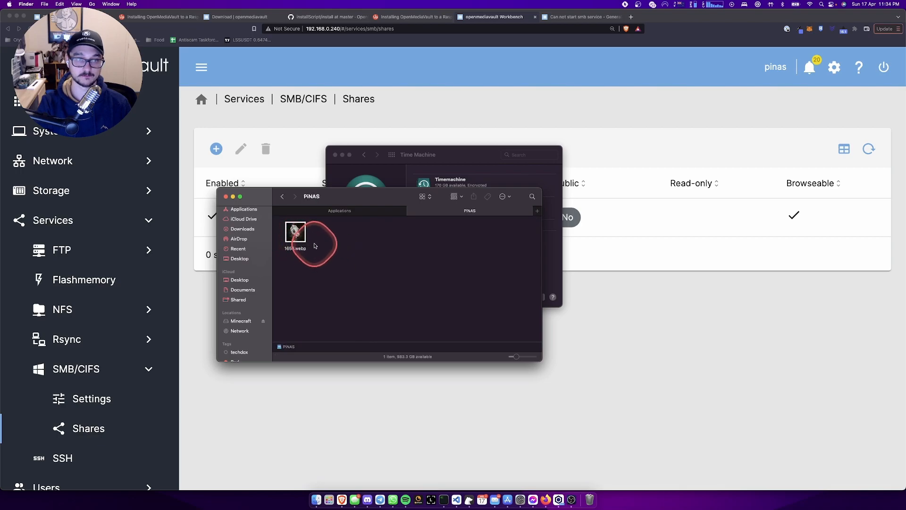
left_click_drag(364, 205, 668, 182)
- Check the PINAS entry and its Time Machine Options without saving, then return to OpenMediaVault
left_click(461, 203)
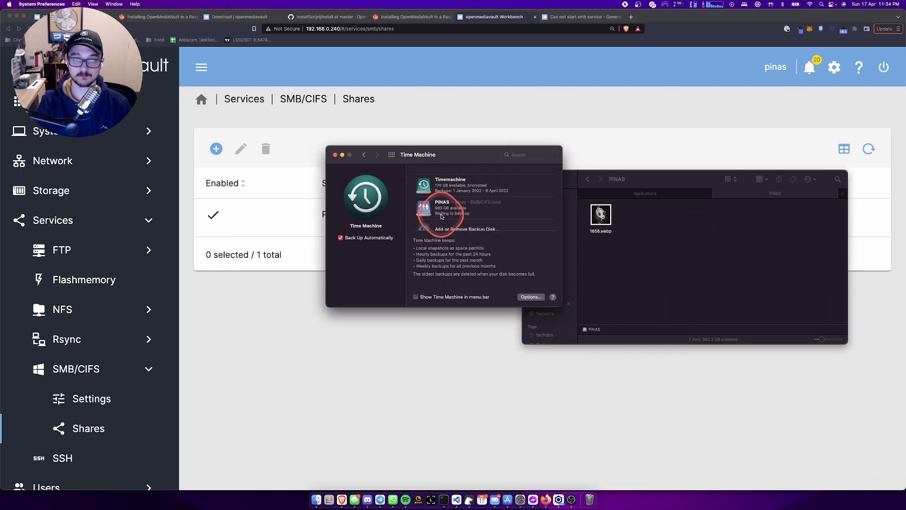
left_click(490, 221)
scroll(466, 193, "up", 2)
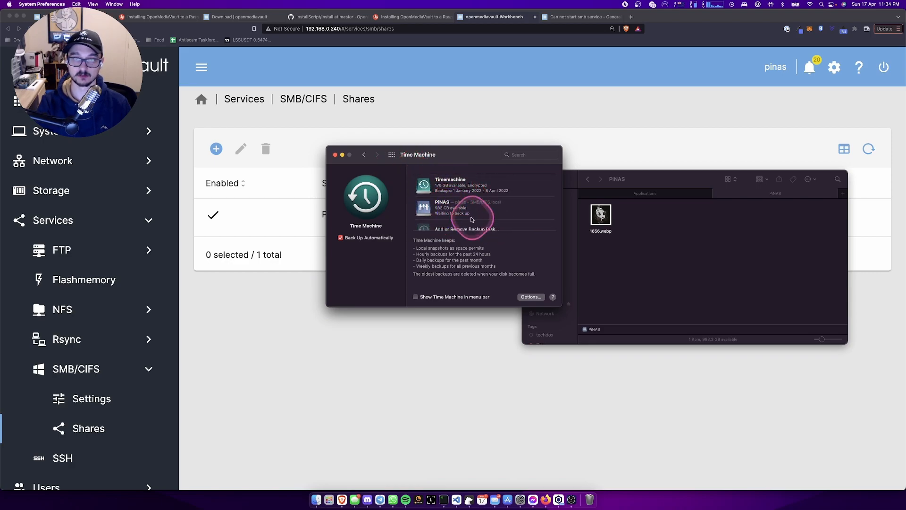
left_click(531, 296)
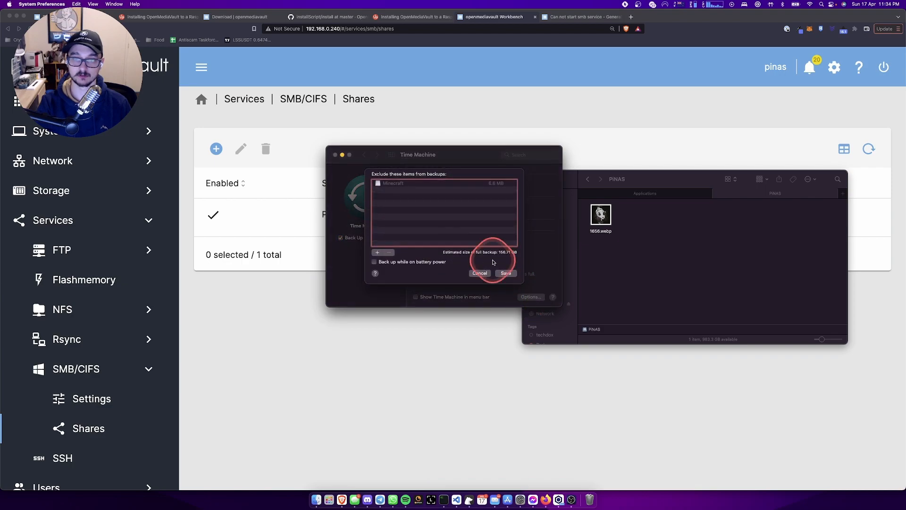
left_click(478, 273)
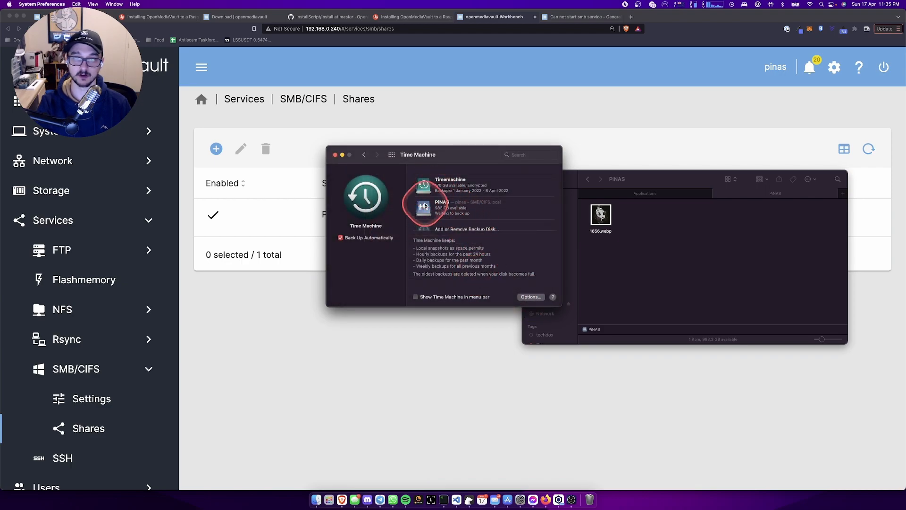
left_click(685, 314)
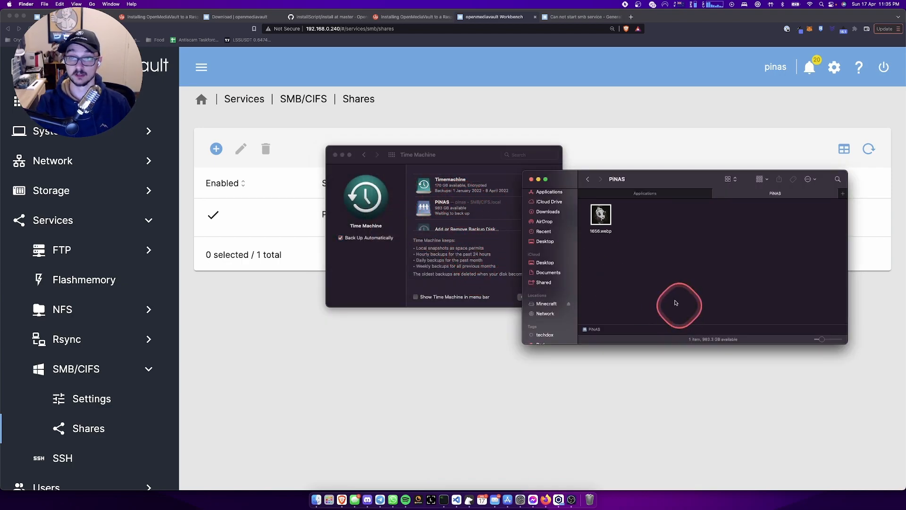
left_click(313, 355)
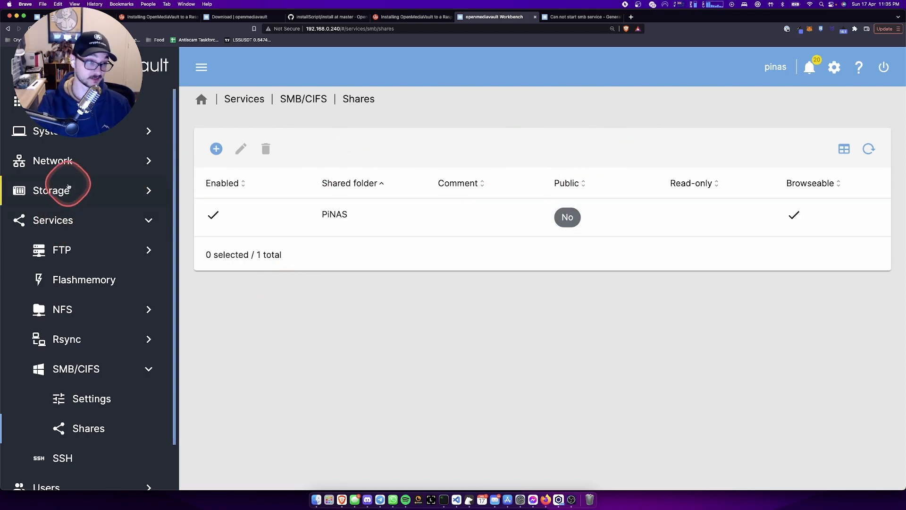
- Browse System, Storage > Disks and File Systems, ending on Shared Folders with PiNAS on /dev/sda1
left_click(70, 141)
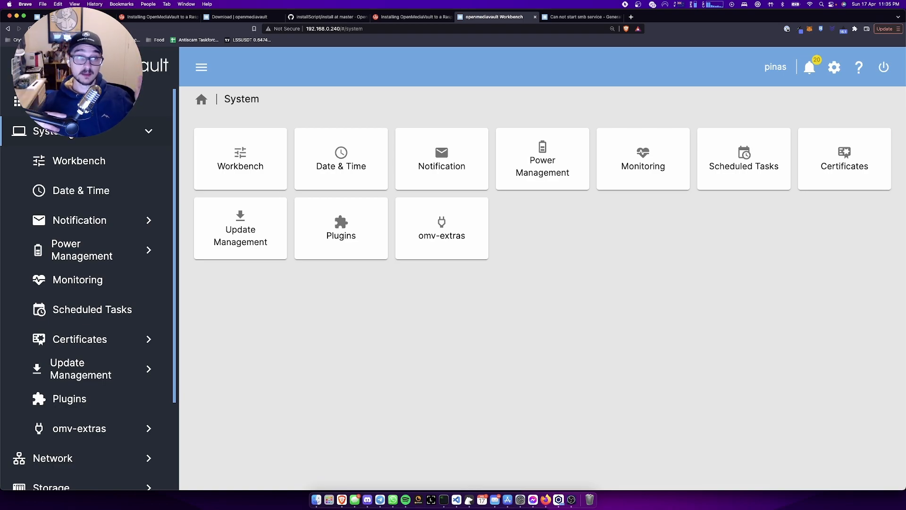
scroll(70, 136, "down", 5)
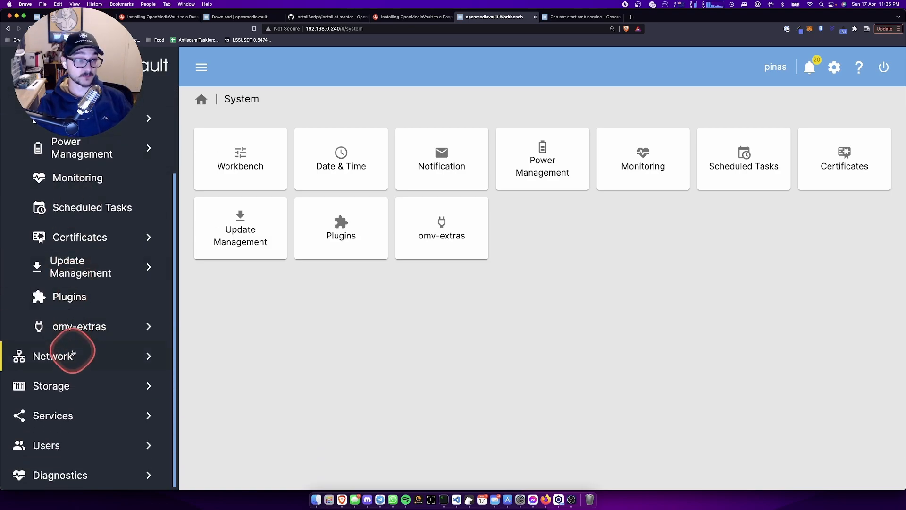
left_click(68, 387)
left_click(279, 179)
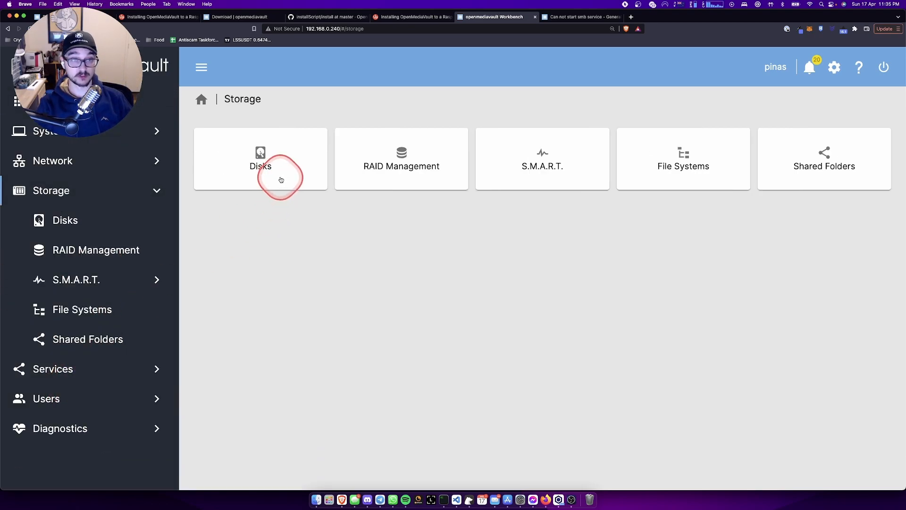
left_click(282, 179)
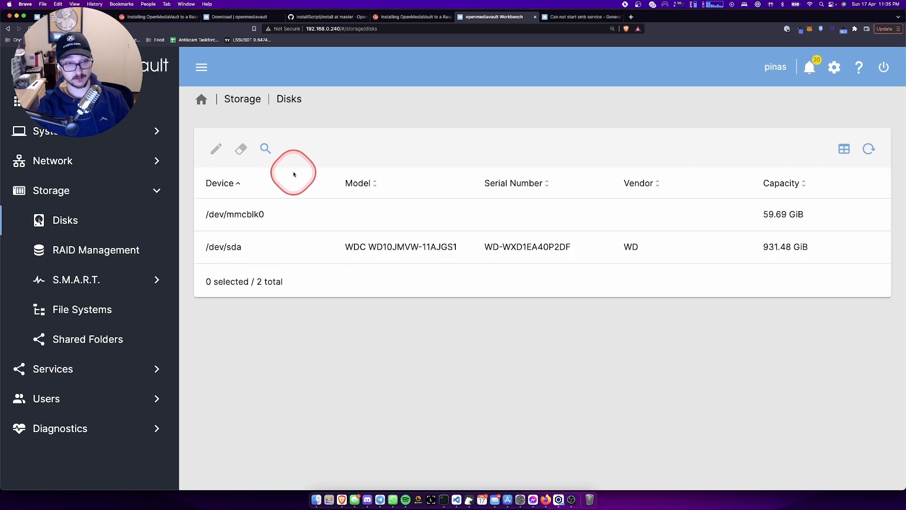
left_click(455, 222)
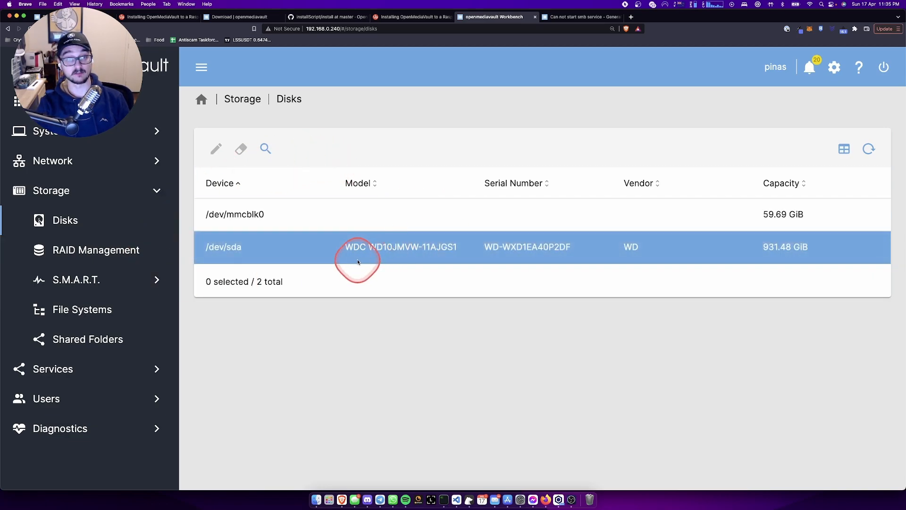
left_click(101, 309)
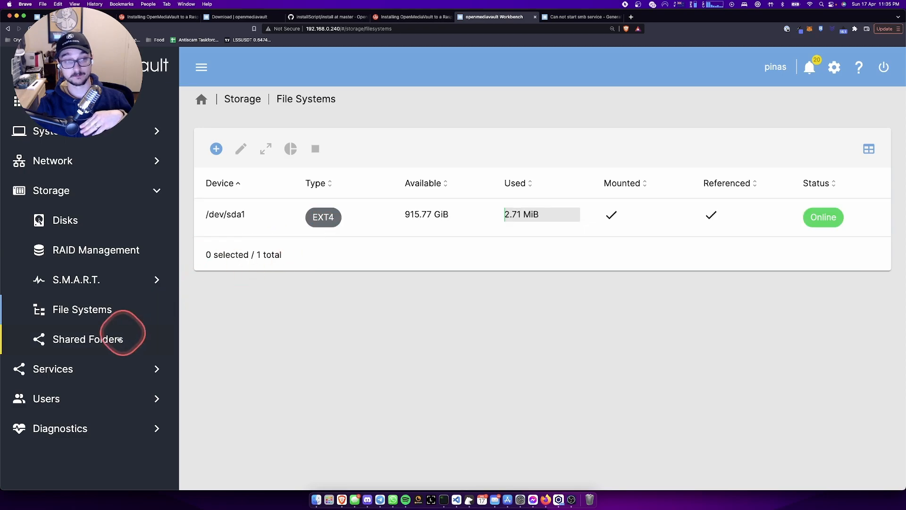
left_click(97, 347)
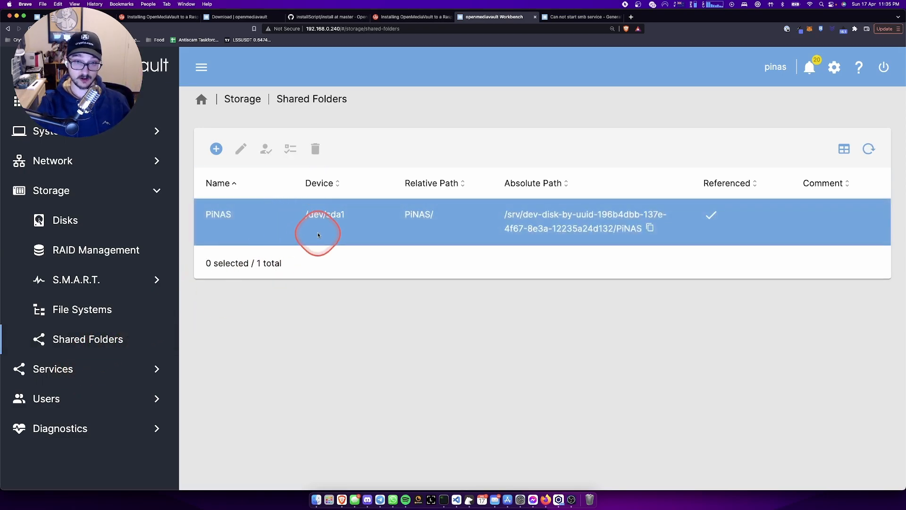
- Open Services > SMB/CIFS, view the shares list, and go back to the overview
left_click(45, 369)
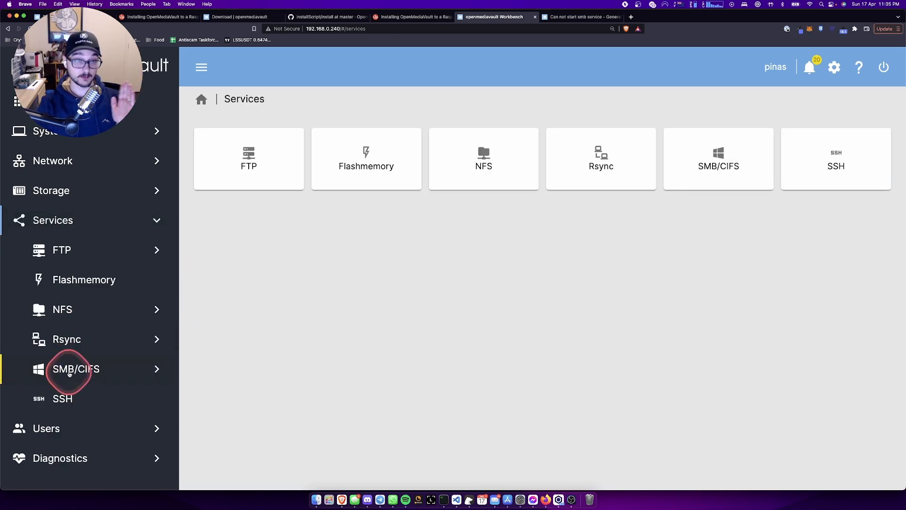
left_click(84, 369)
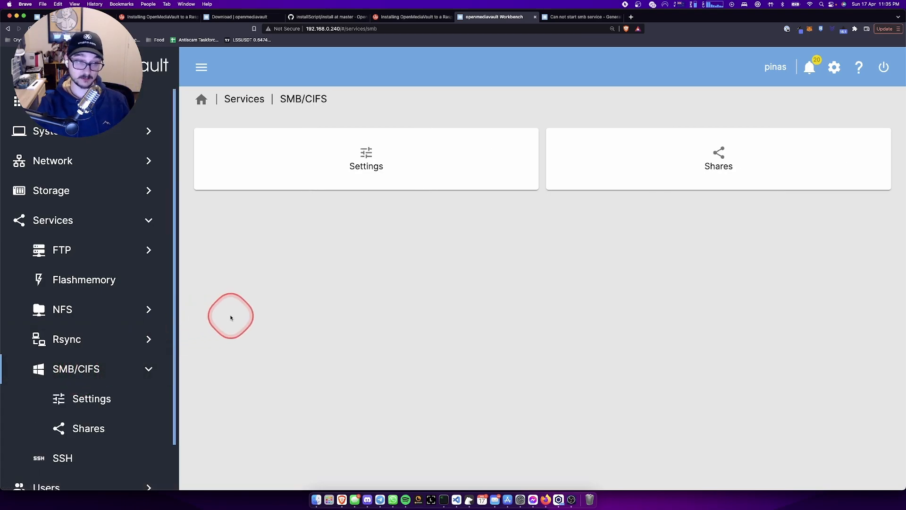
left_click(625, 160)
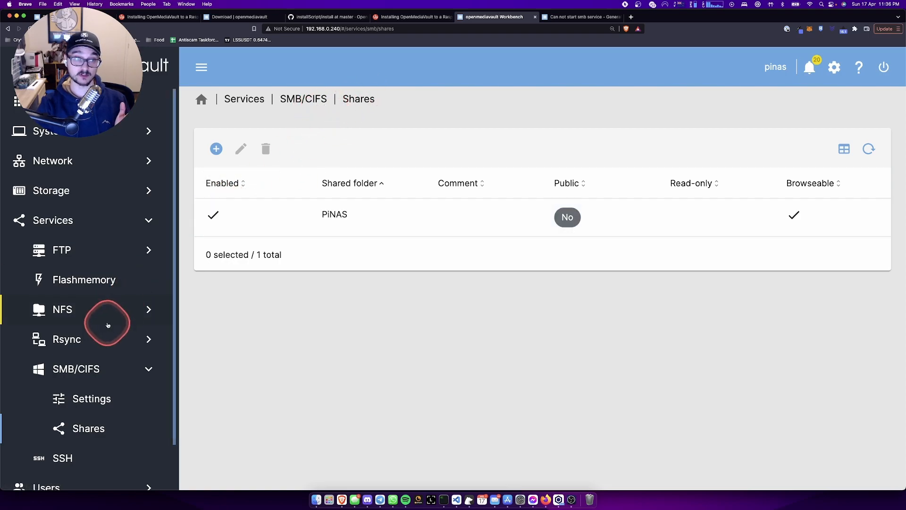
left_click(313, 98)
- Read through the SMB/CIFS settings, including workgroup WORKGROUP, then reopen the Shares list
left_click(279, 161)
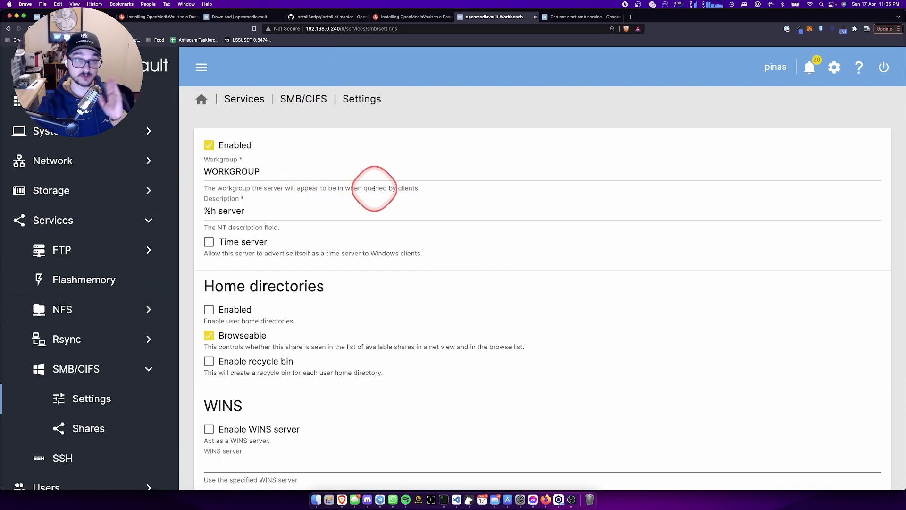
scroll(398, 206, "down", 1)
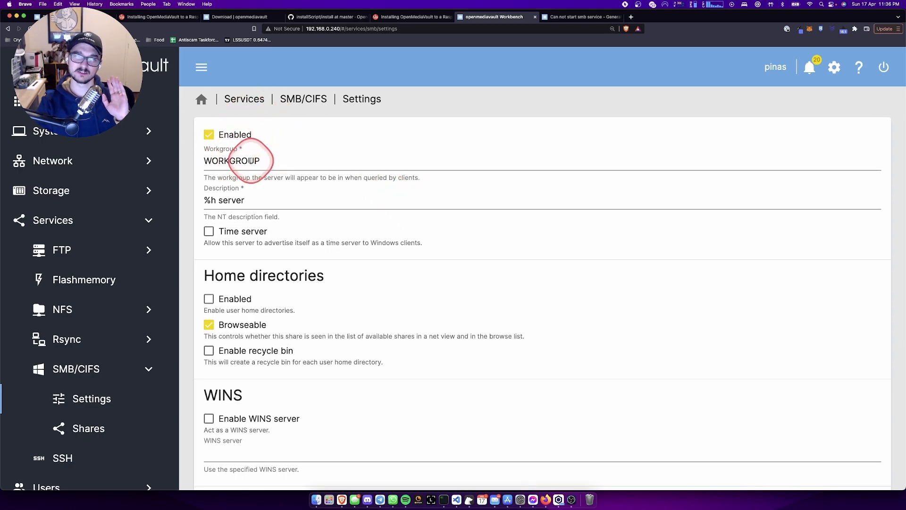
triple_click(284, 175)
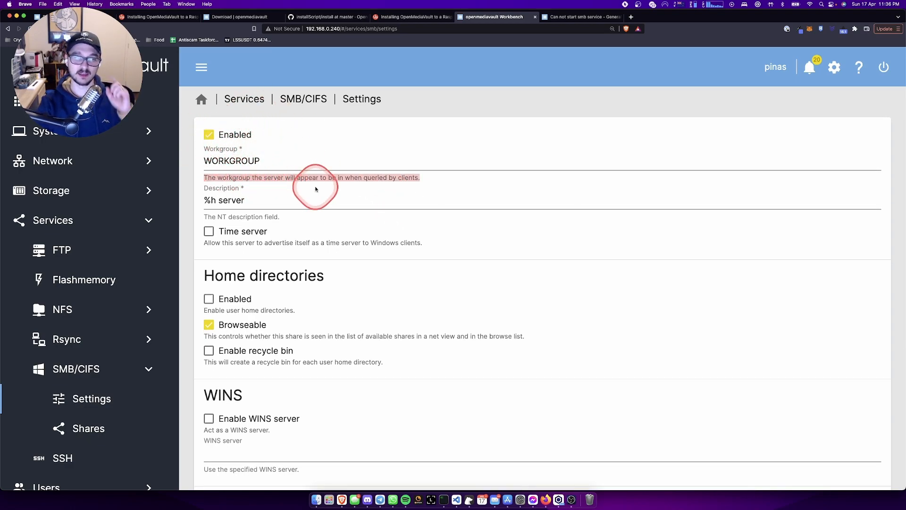
scroll(314, 184, "down", 5)
scroll(316, 189, "up", 5)
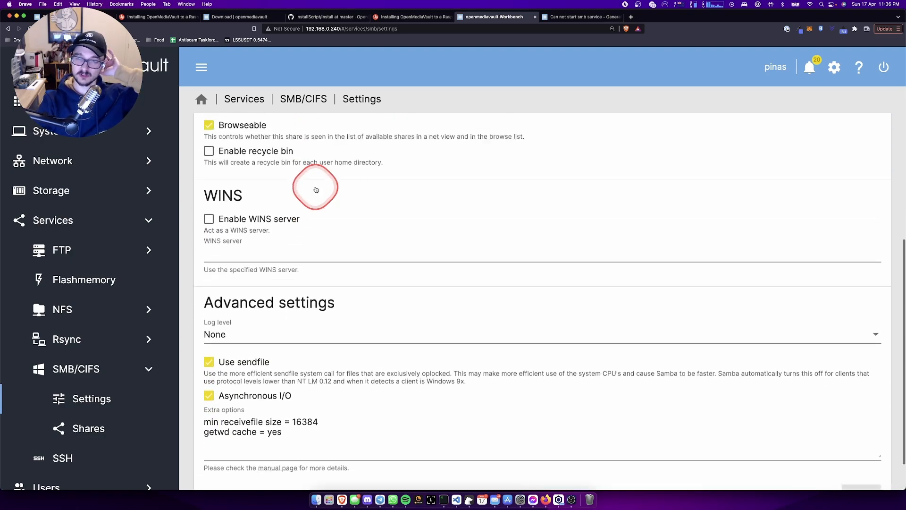
left_click(323, 98)
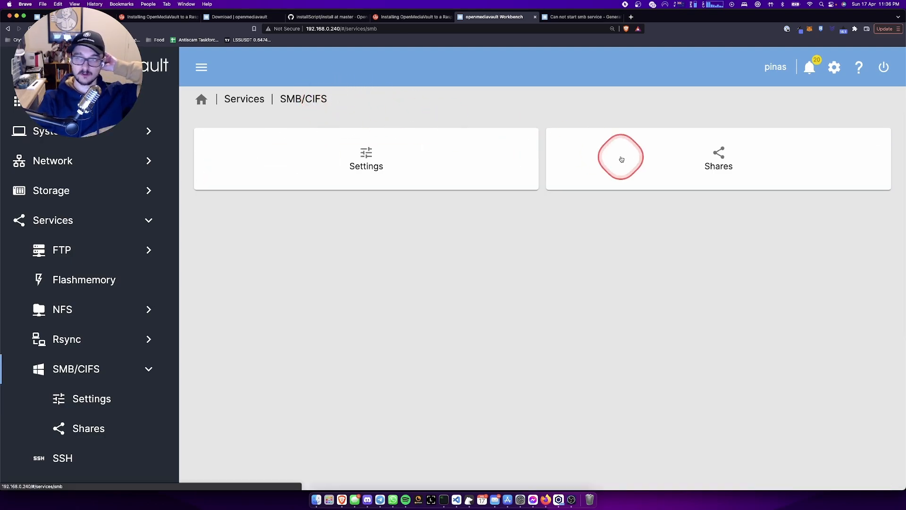
left_click(670, 165)
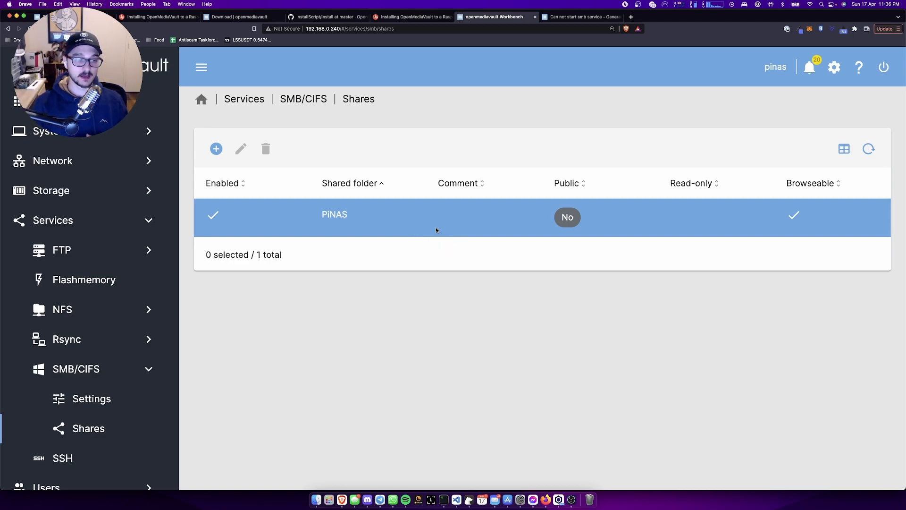
- Open Users > Users to list both accounts and their adm and users group memberships
scroll(80, 384, "down", 2)
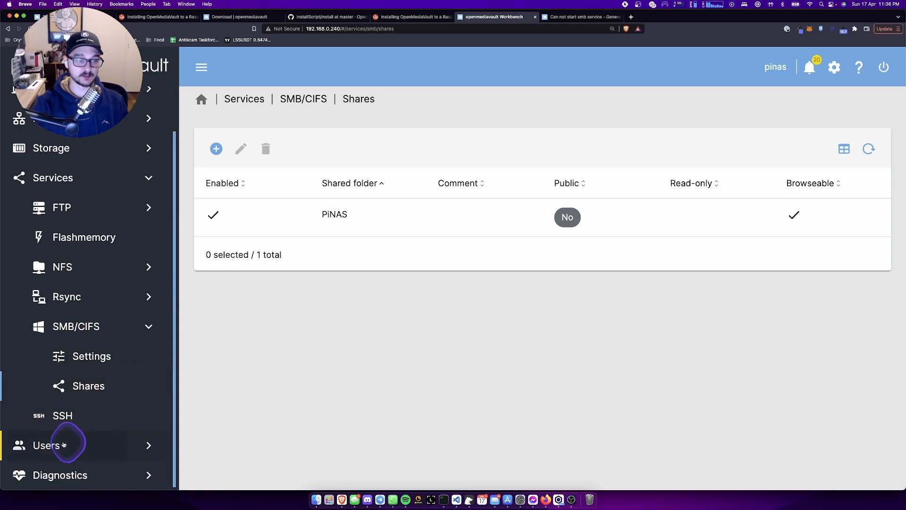
left_click(64, 445)
left_click(505, 156)
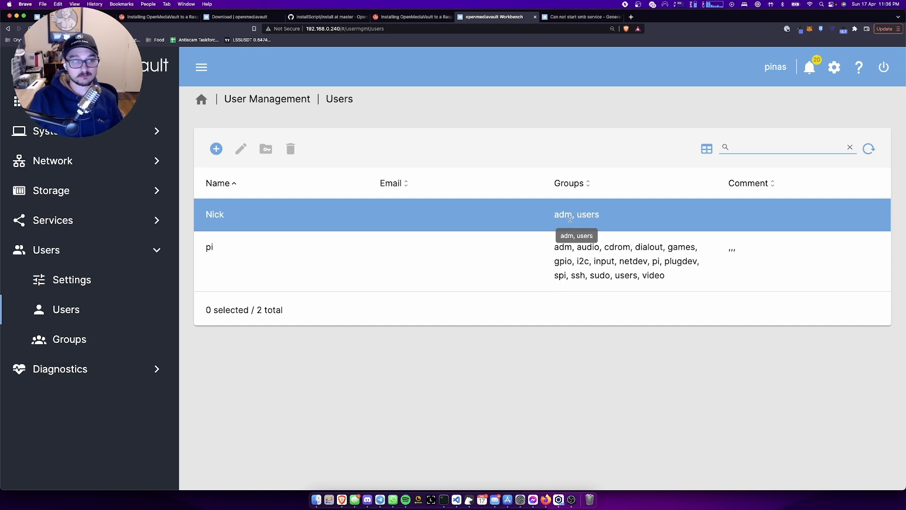
left_click(585, 224)
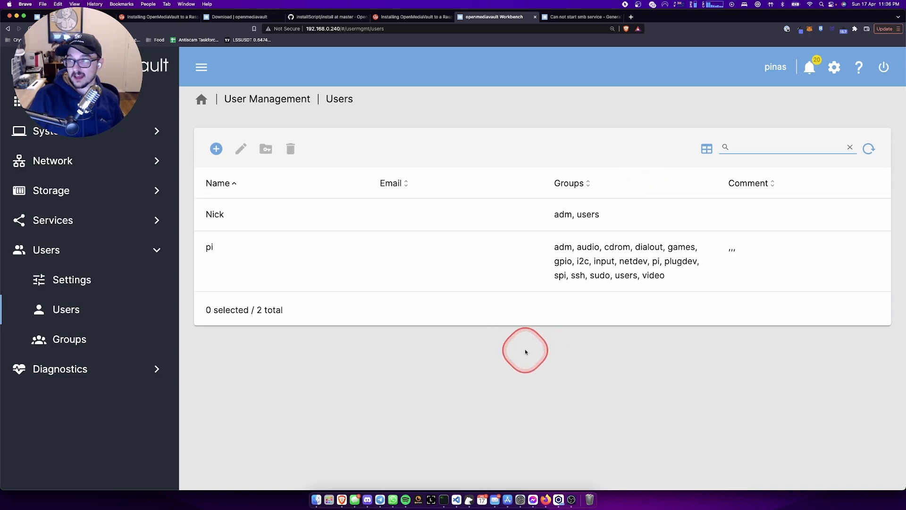